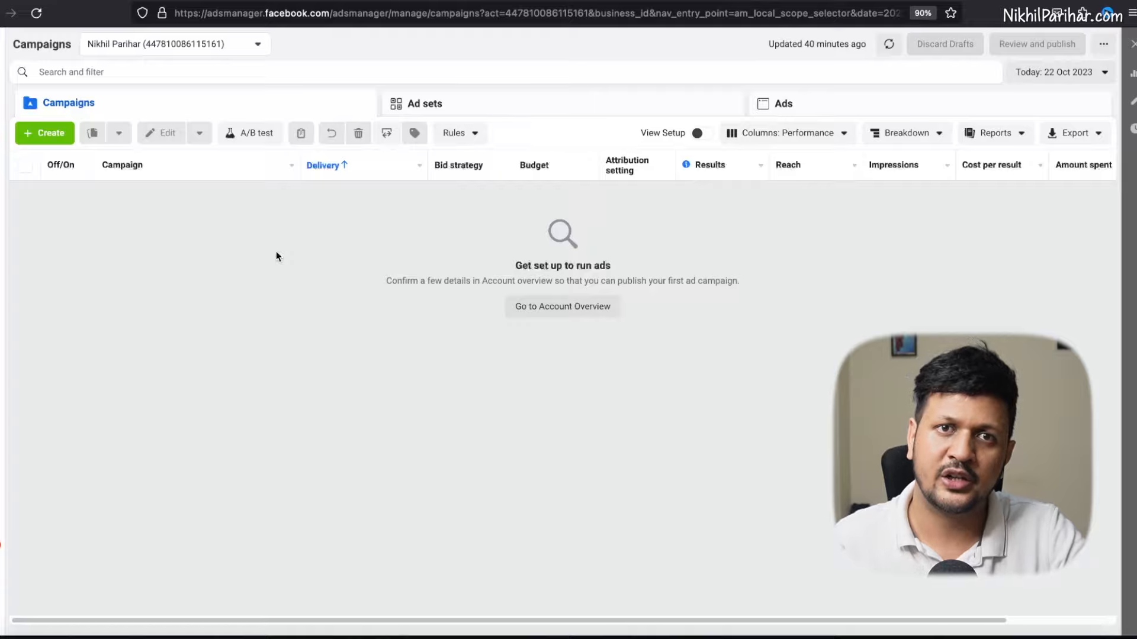
pyautogui.press('XF86AudioRaiseVolume')
pyautogui.press('XF86AudioRaiseVolume')
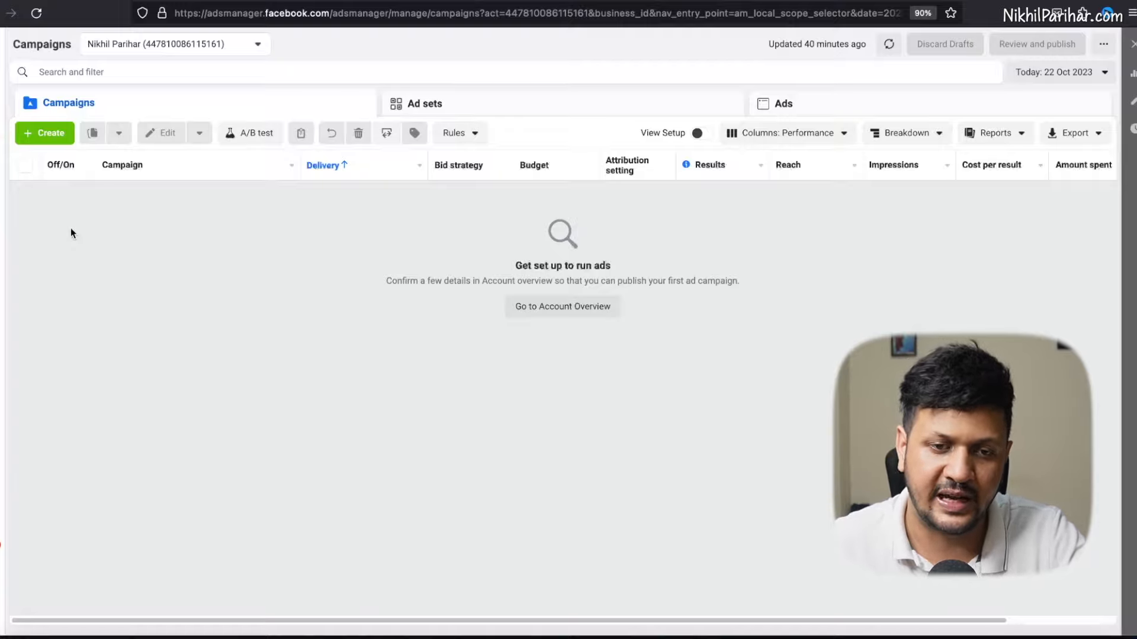
# Create a new campaign with the Leads objective, using the manual leads campaign setup.
pyautogui.click(52, 136)
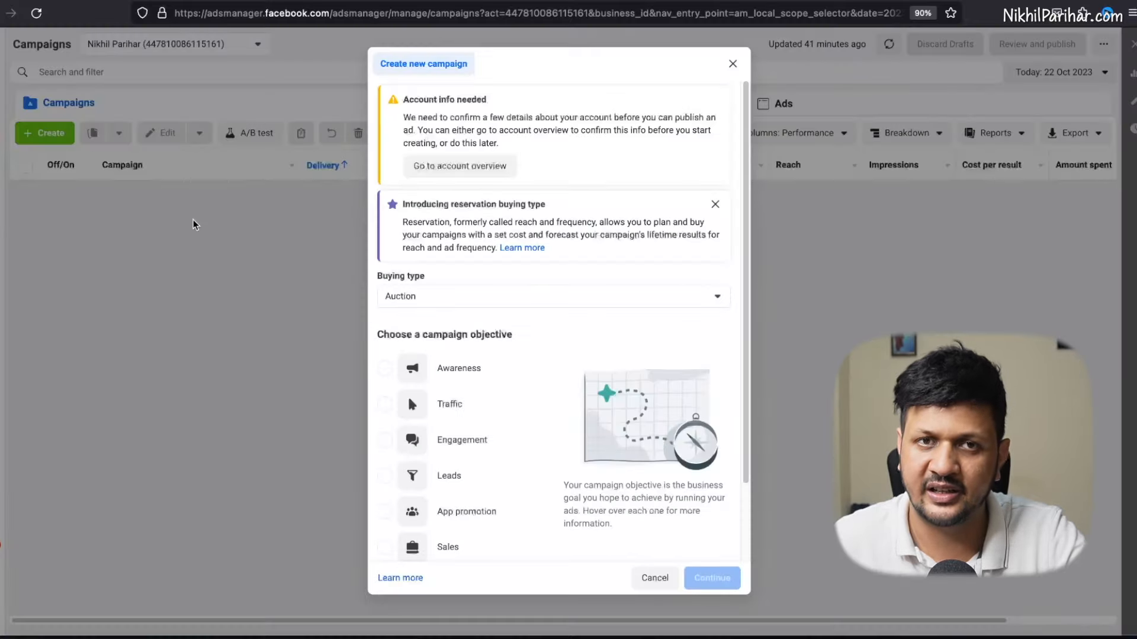
pyautogui.scroll(-3, 527, 363)
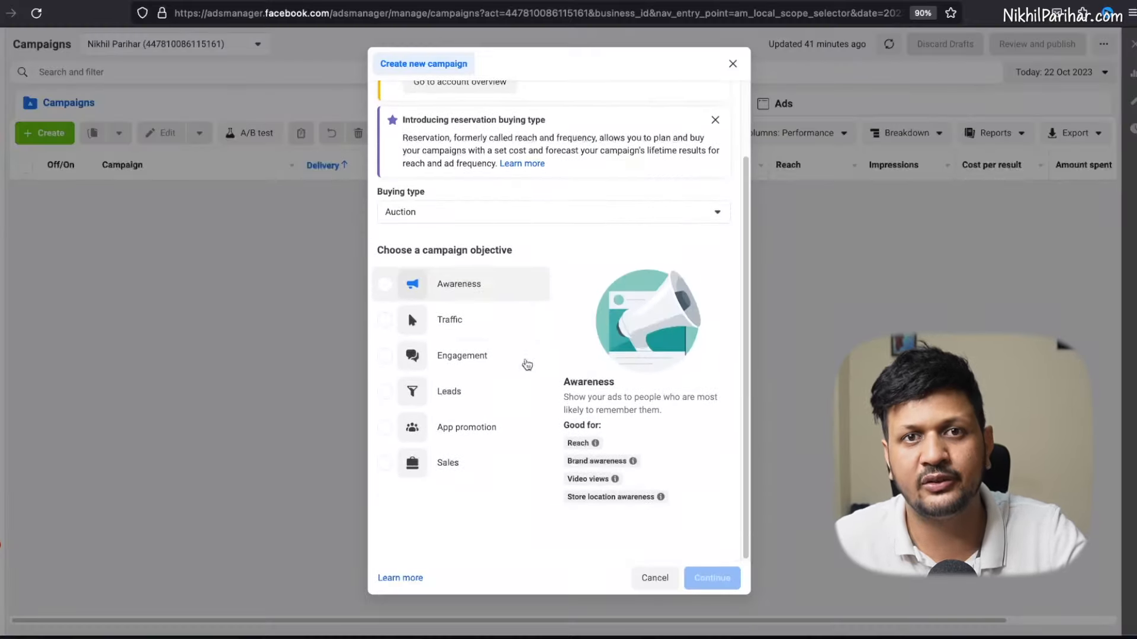
pyautogui.scroll(-1, 566, 370)
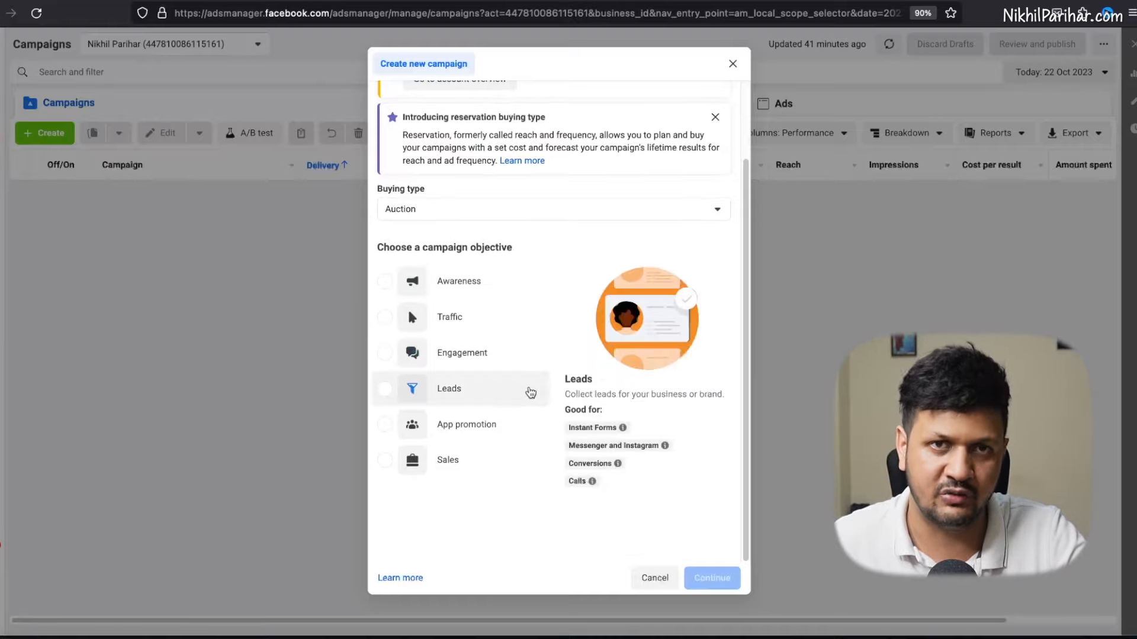
pyautogui.moveTo(533, 398)
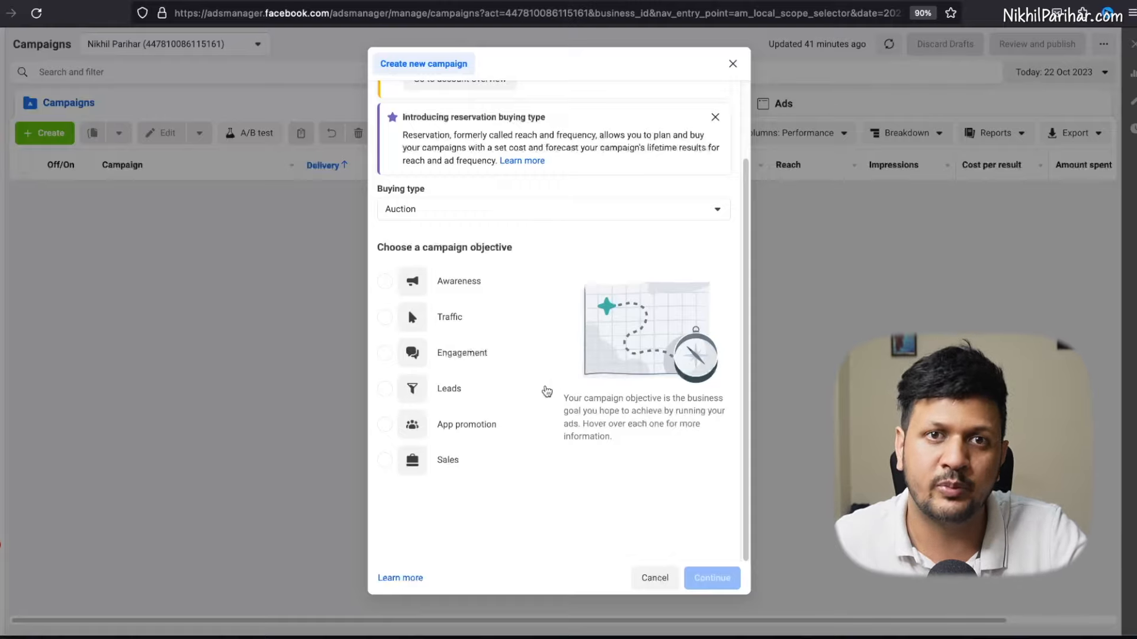
pyautogui.moveTo(543, 464)
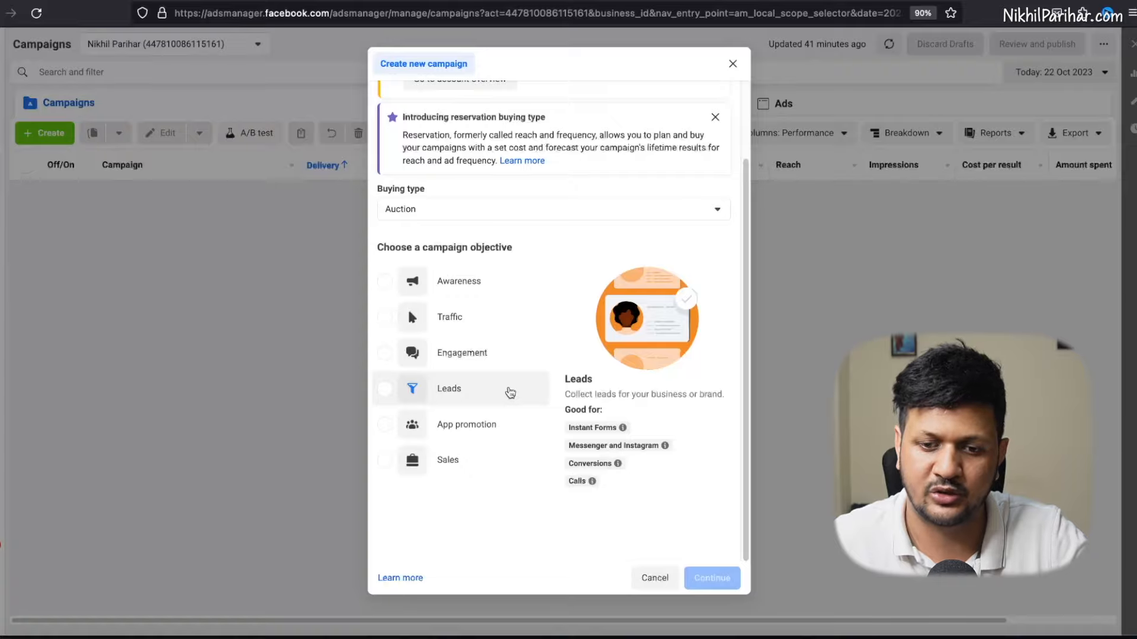
pyautogui.click(510, 392)
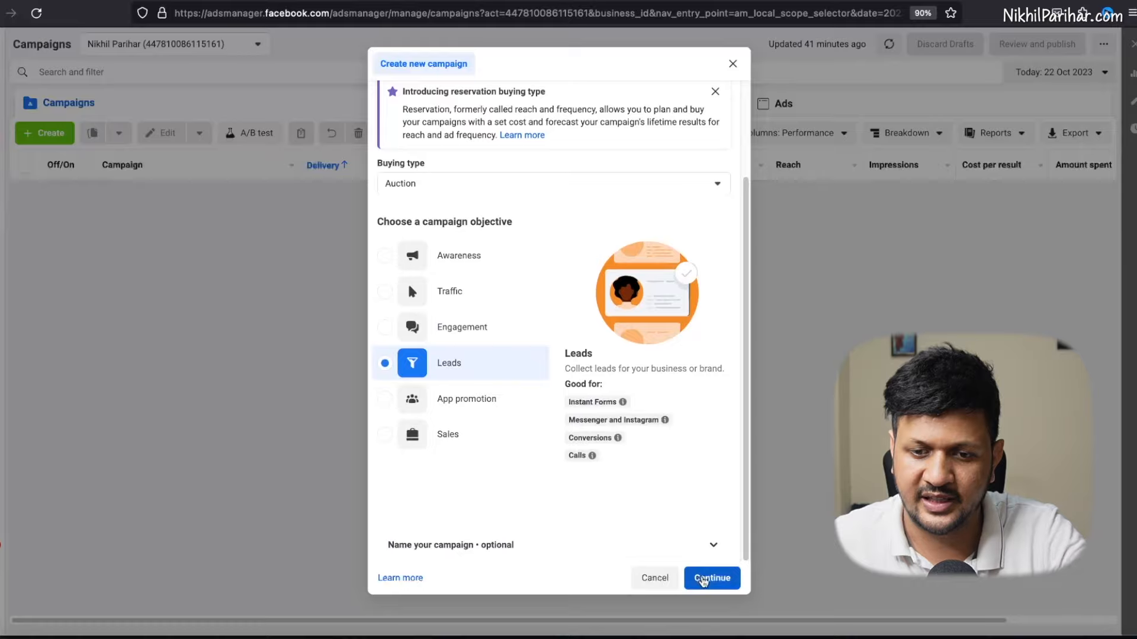
pyautogui.click(703, 580)
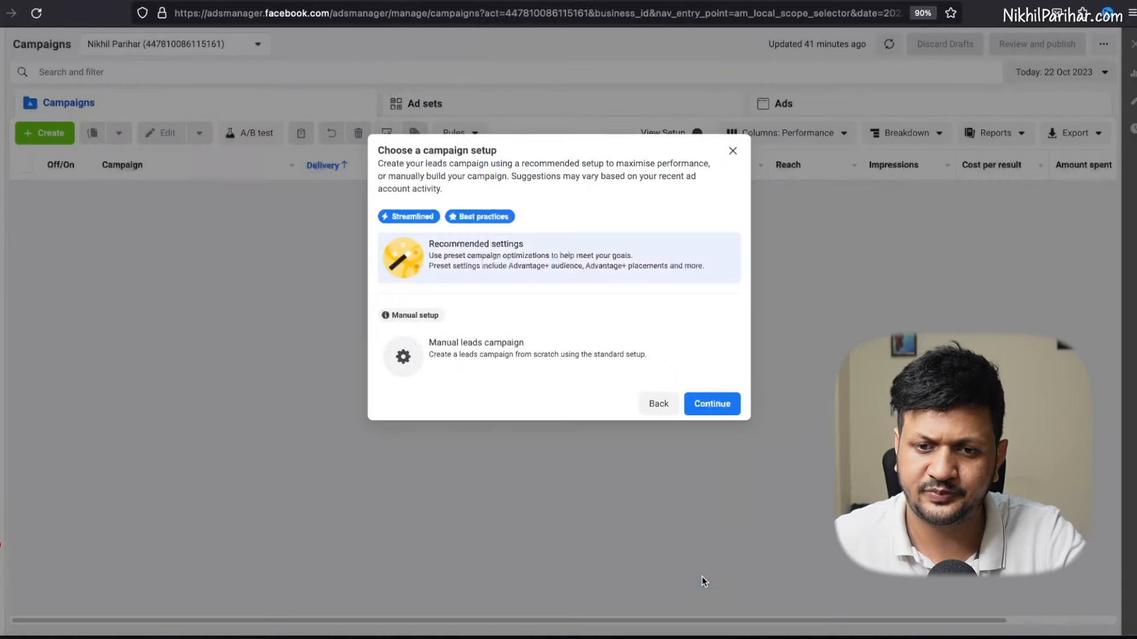
pyautogui.click(602, 354)
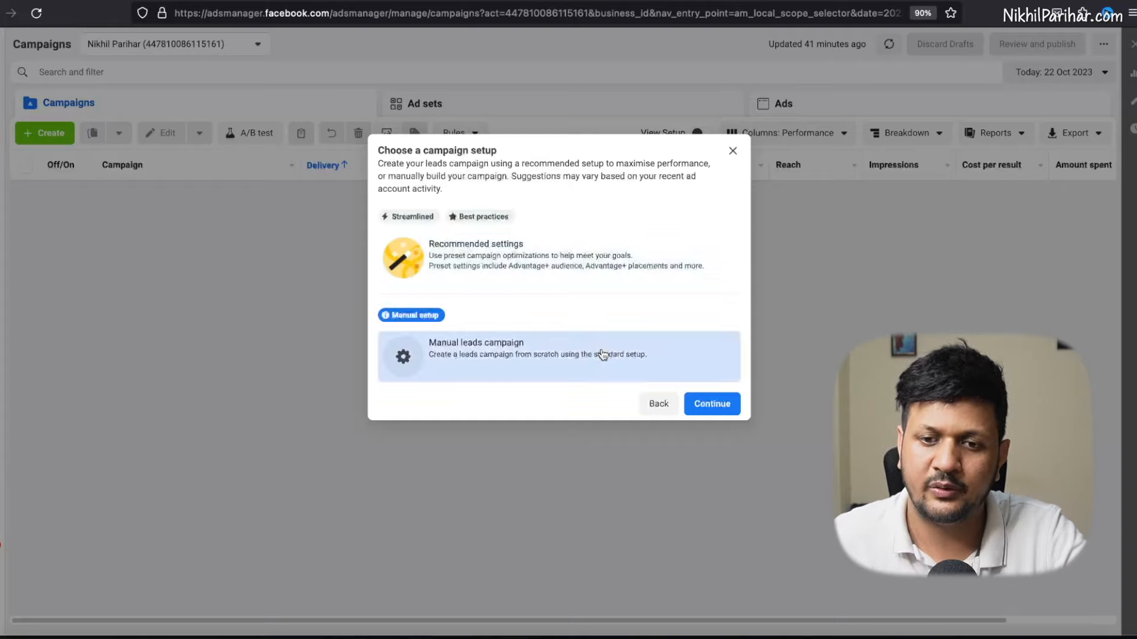
pyautogui.click(711, 407)
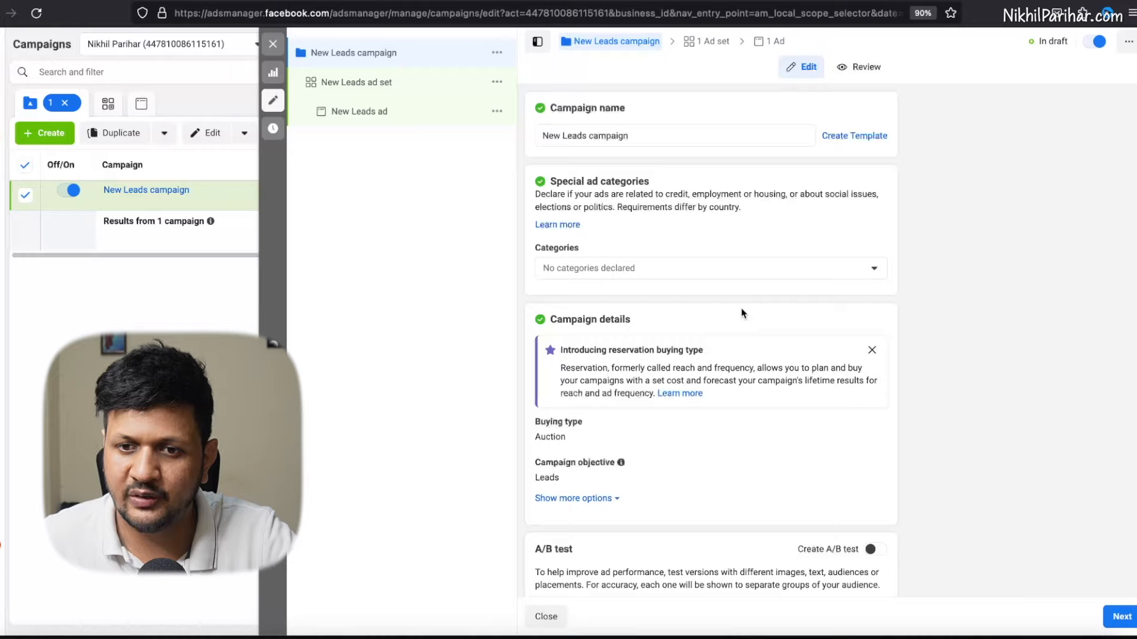
# Rename the campaign as "New Leads campaign 1".
pyautogui.click(668, 136)
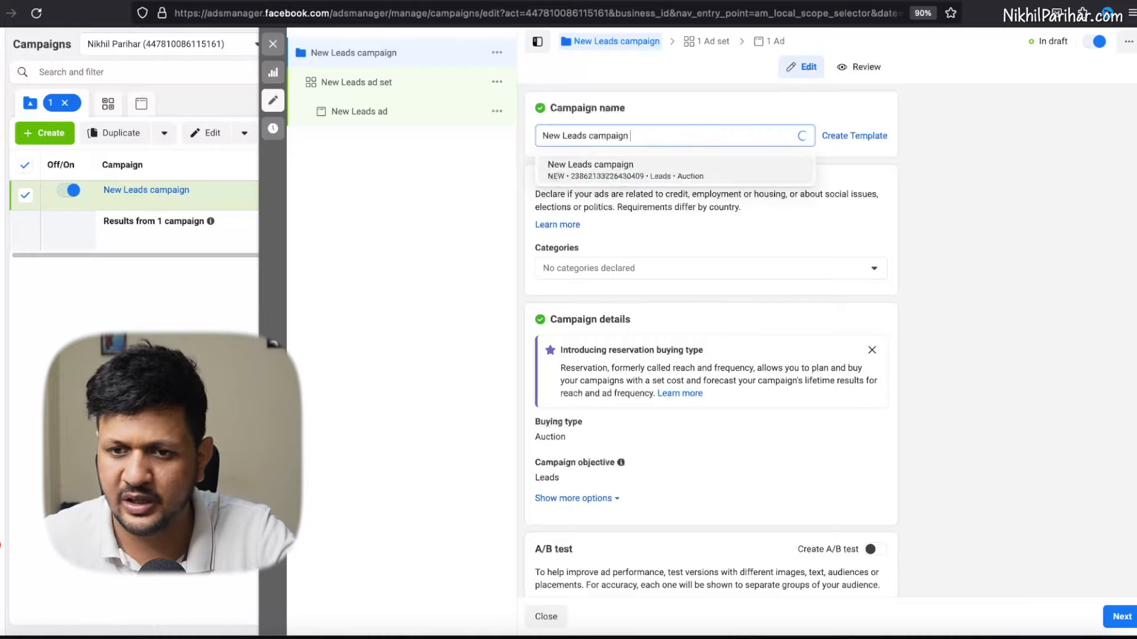
pyautogui.write('1')
pyautogui.click(913, 237)
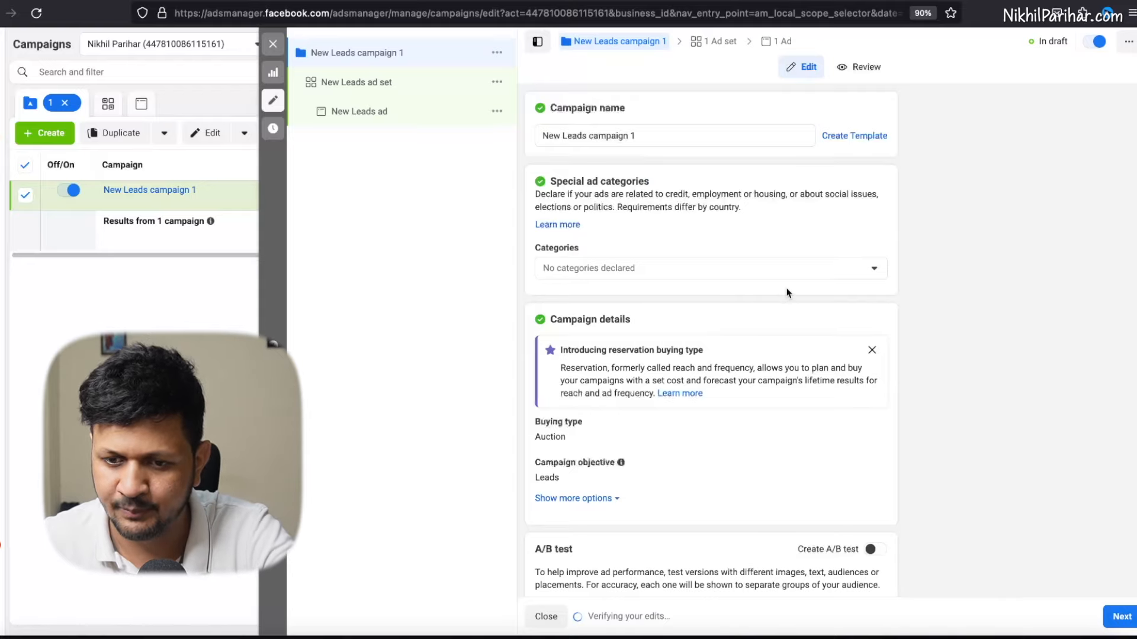
# Turn on the Advantage campaign budget and set the daily budget to ₹100.
pyautogui.scroll(-3, 787, 292)
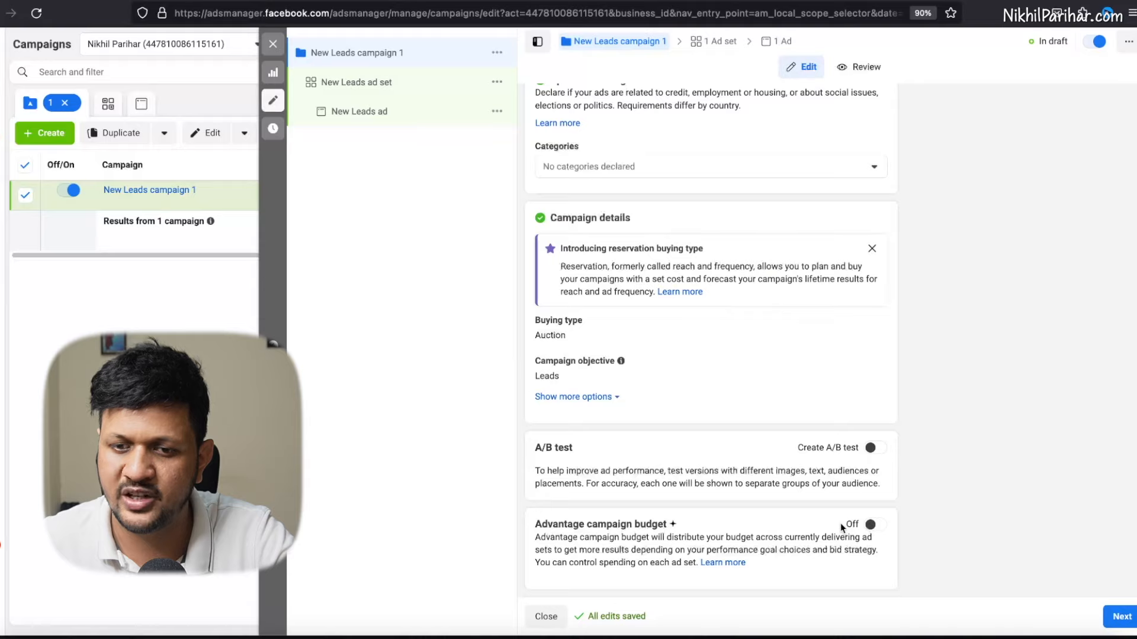
pyautogui.click(873, 525)
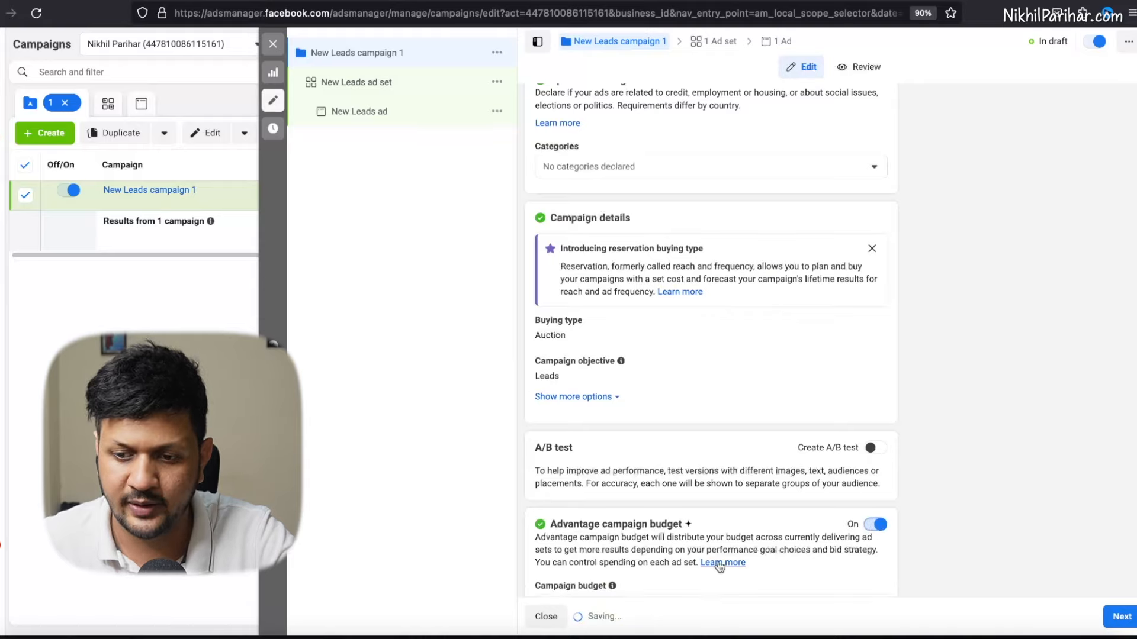
pyautogui.scroll(-3, 720, 567)
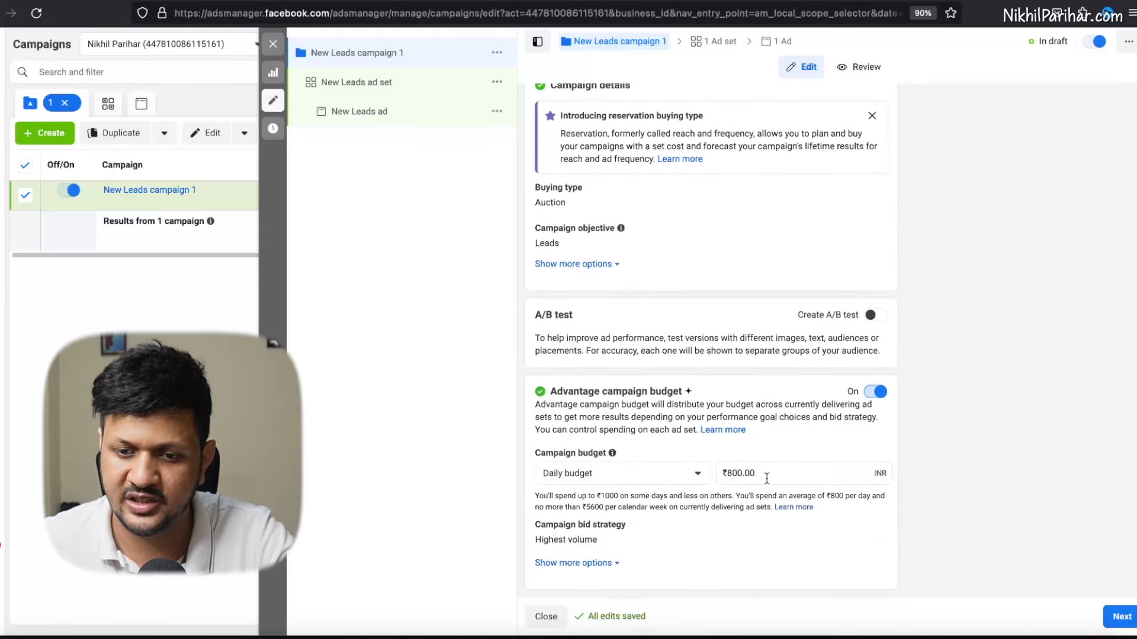
pyautogui.click(766, 479)
pyautogui.press('BackSpace')
pyautogui.press('BackSpace')
pyautogui.press('BackSpace')
pyautogui.press('BackSpace')
pyautogui.press('BackSpace')
pyautogui.press('BackSpace')
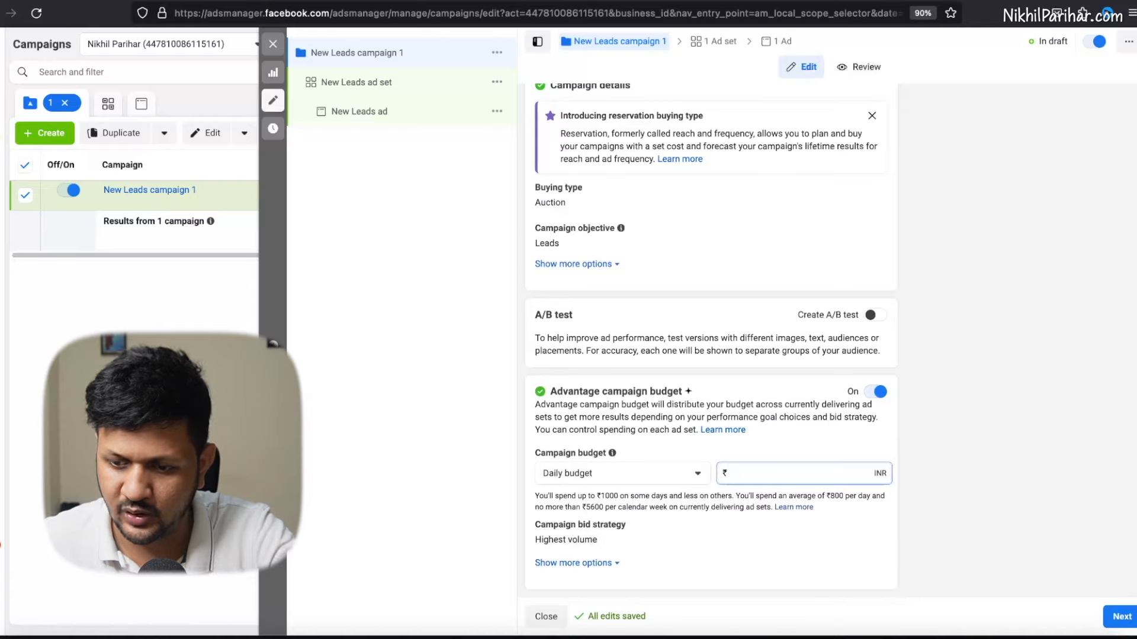
pyautogui.write('100')
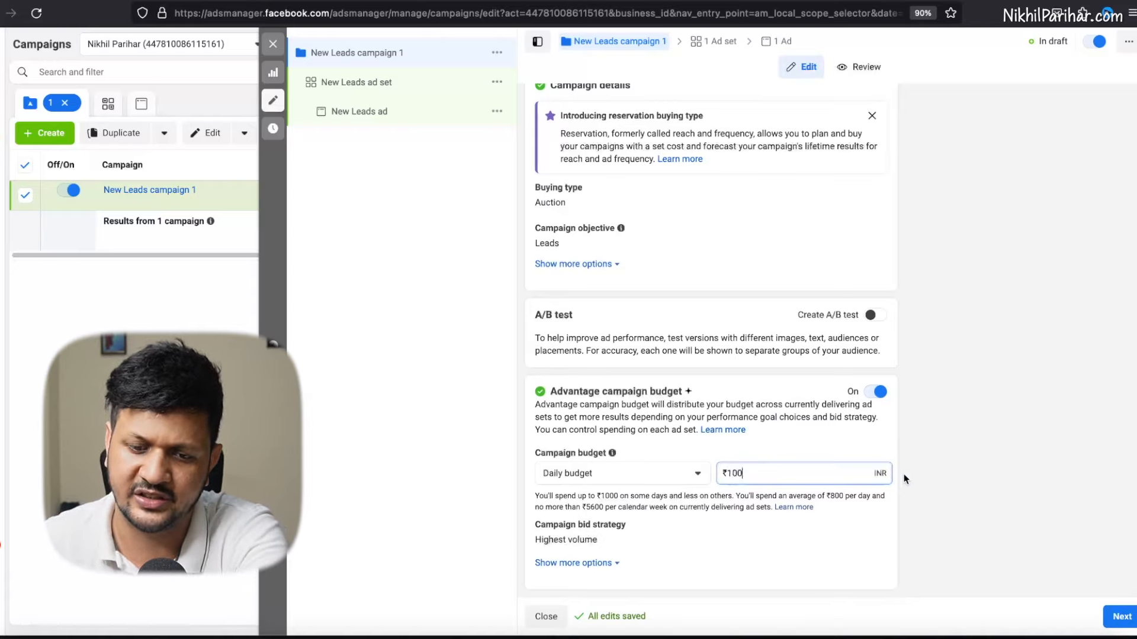
pyautogui.click(931, 470)
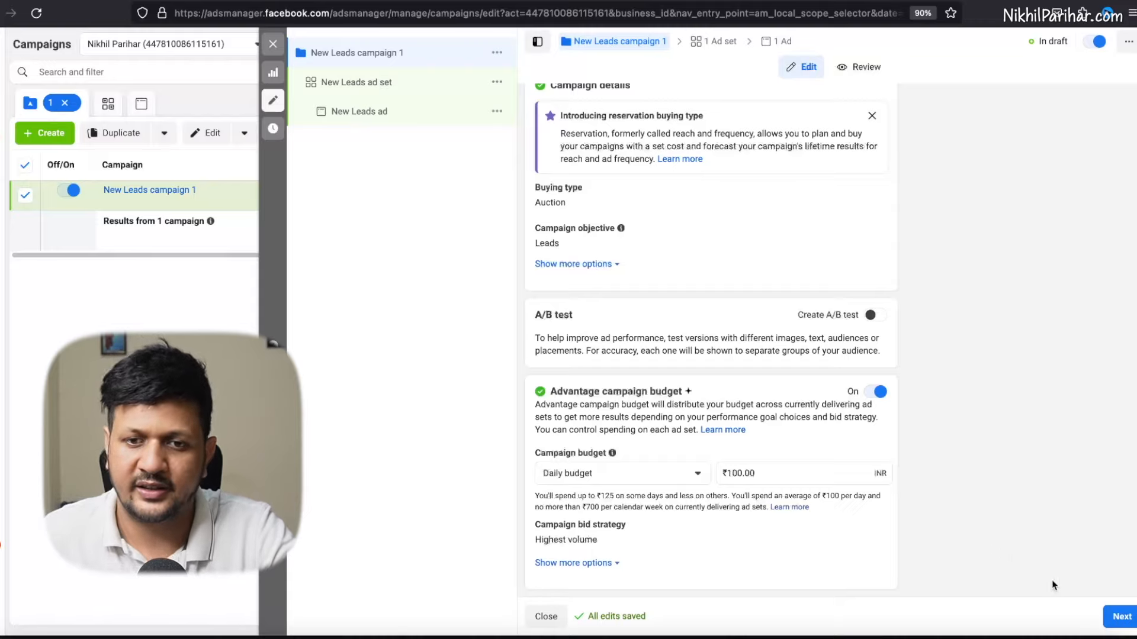
# Continue to the ad set settings and rename the ad set as "New Leads ad set 1".
pyautogui.click(1122, 619)
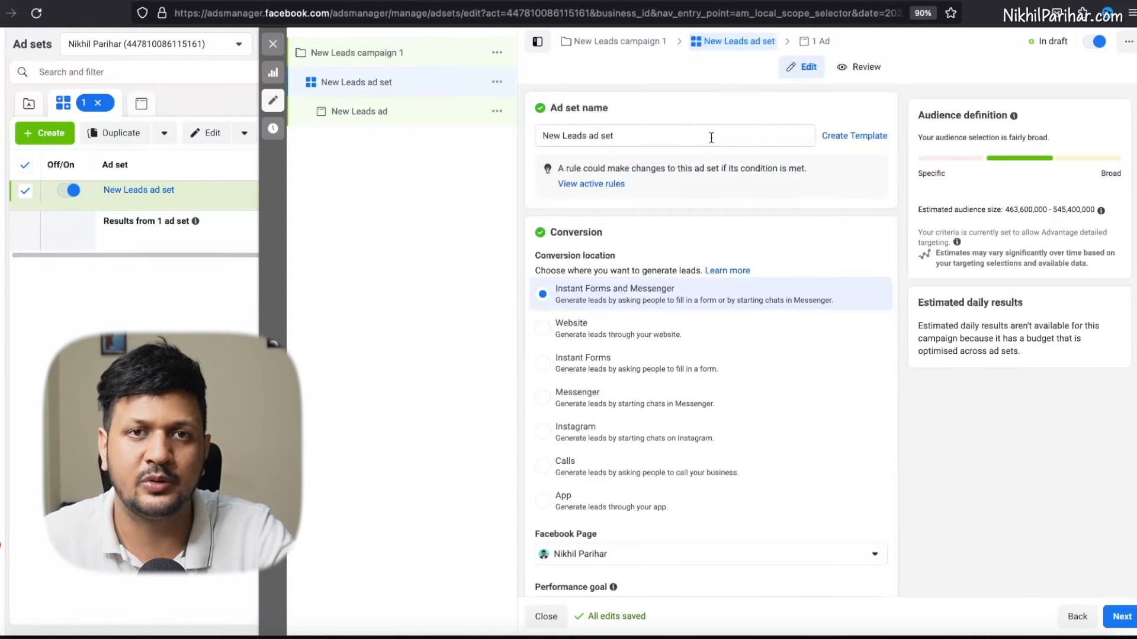
pyautogui.click(711, 135)
pyautogui.write('1')
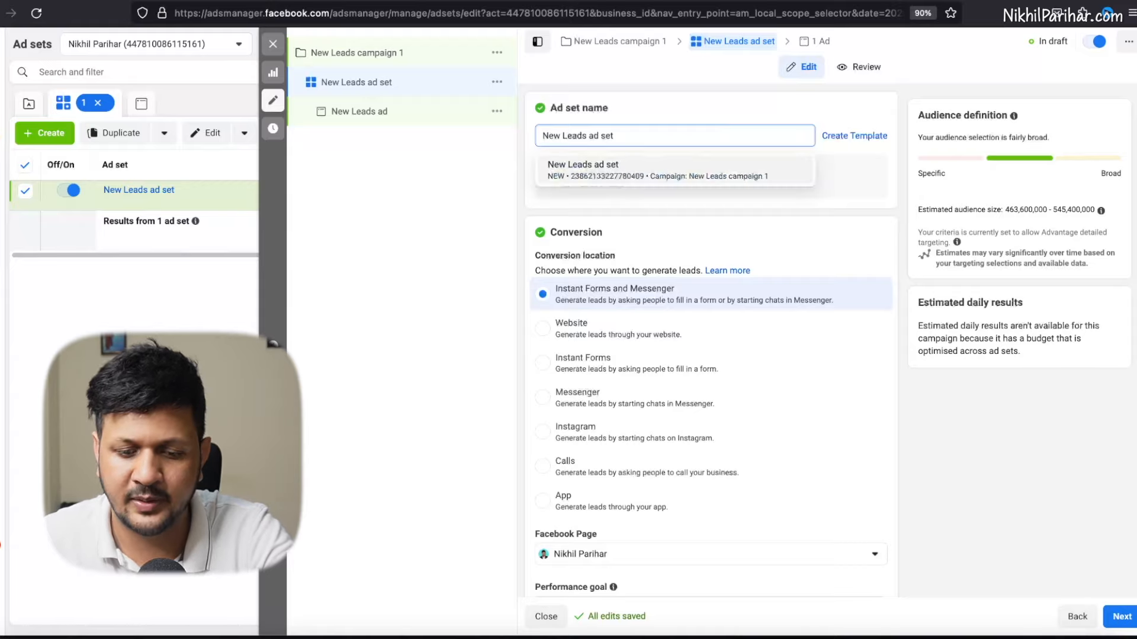
pyautogui.click(889, 172)
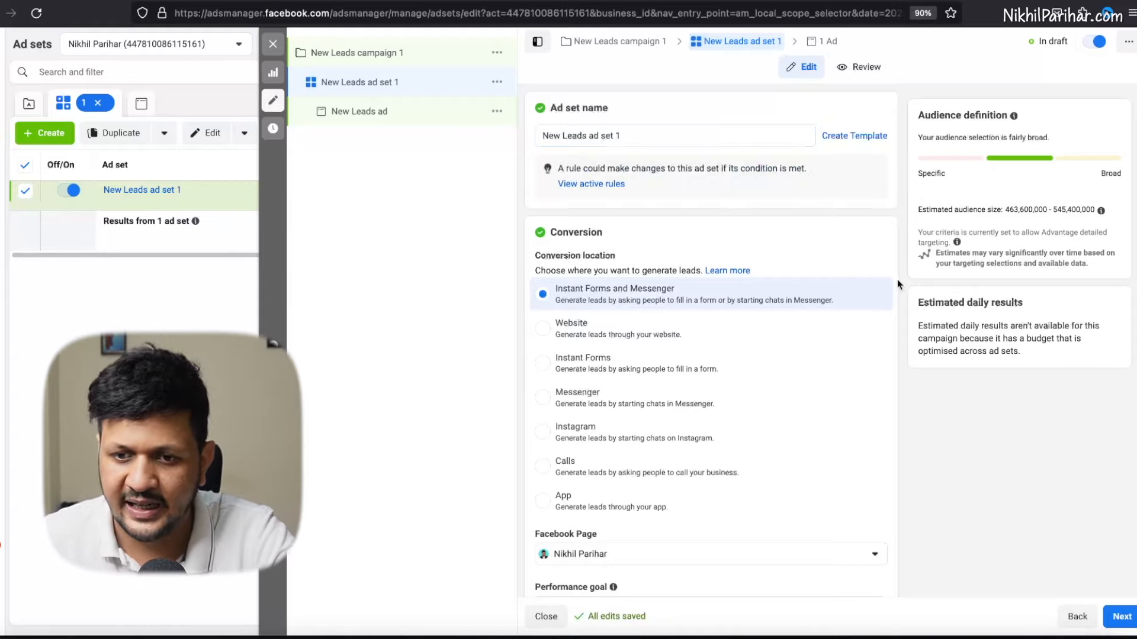
# Set the ad set's conversion location to Website.
pyautogui.scroll(-2, 895, 278)
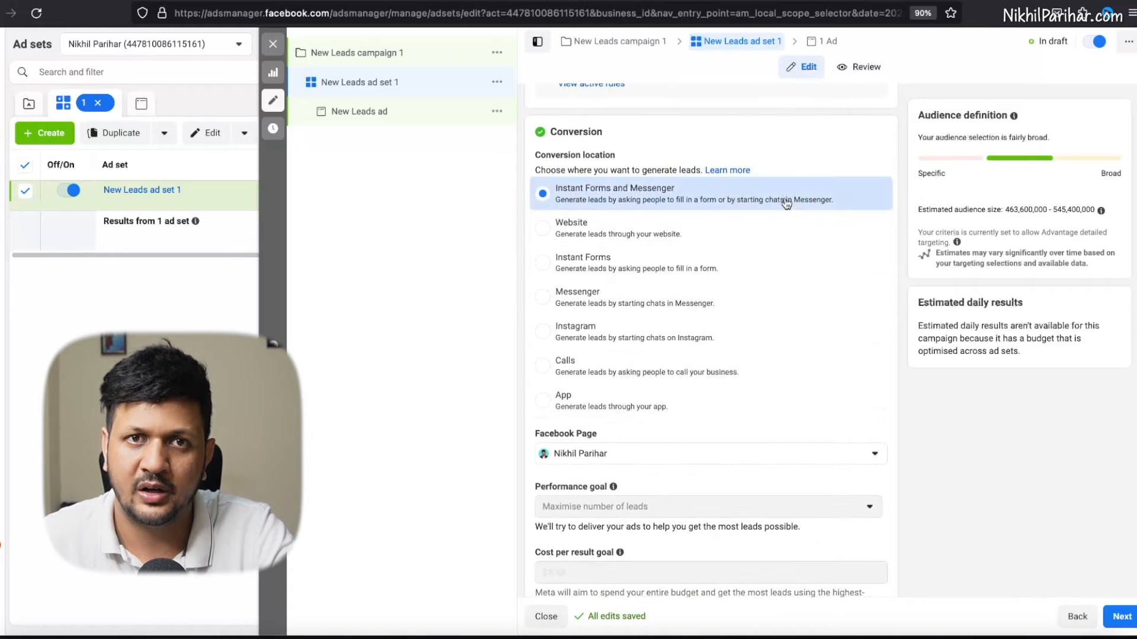
pyautogui.click(729, 239)
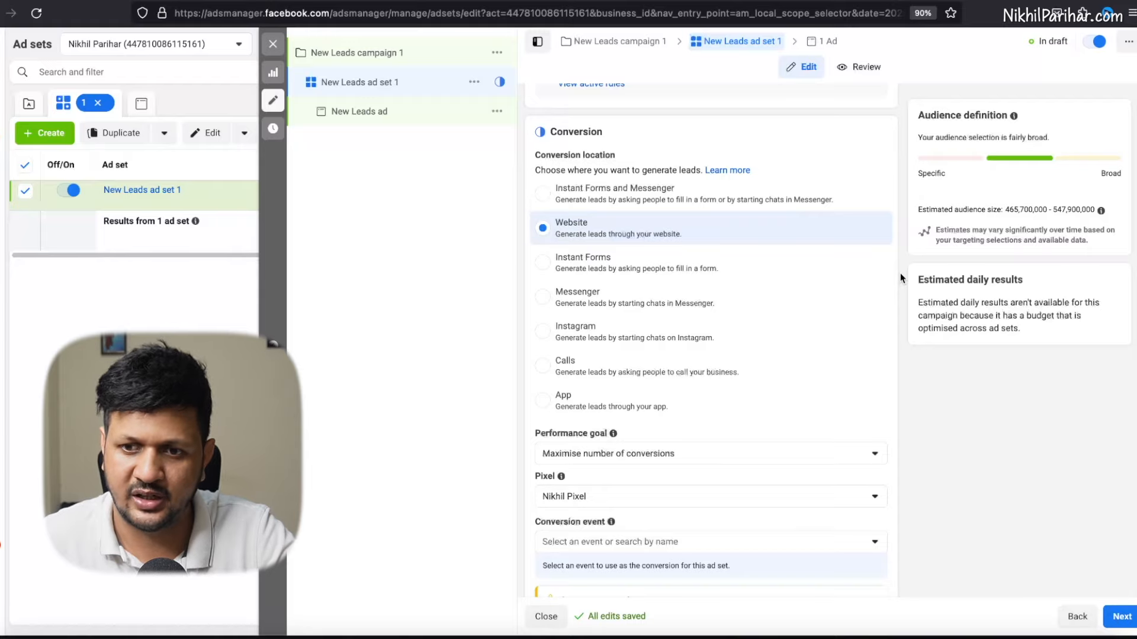
# Choose Maximise number of conversions as the performance goal and Complete registration as the conversion event.
pyautogui.scroll(-2, 900, 277)
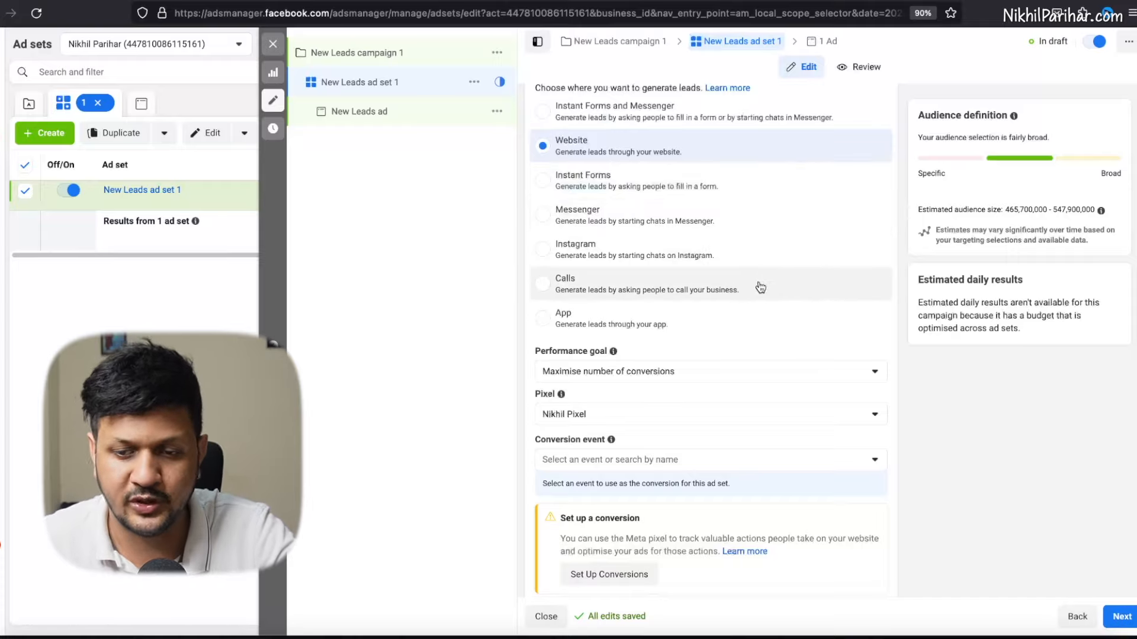
pyautogui.scroll(-2, 749, 329)
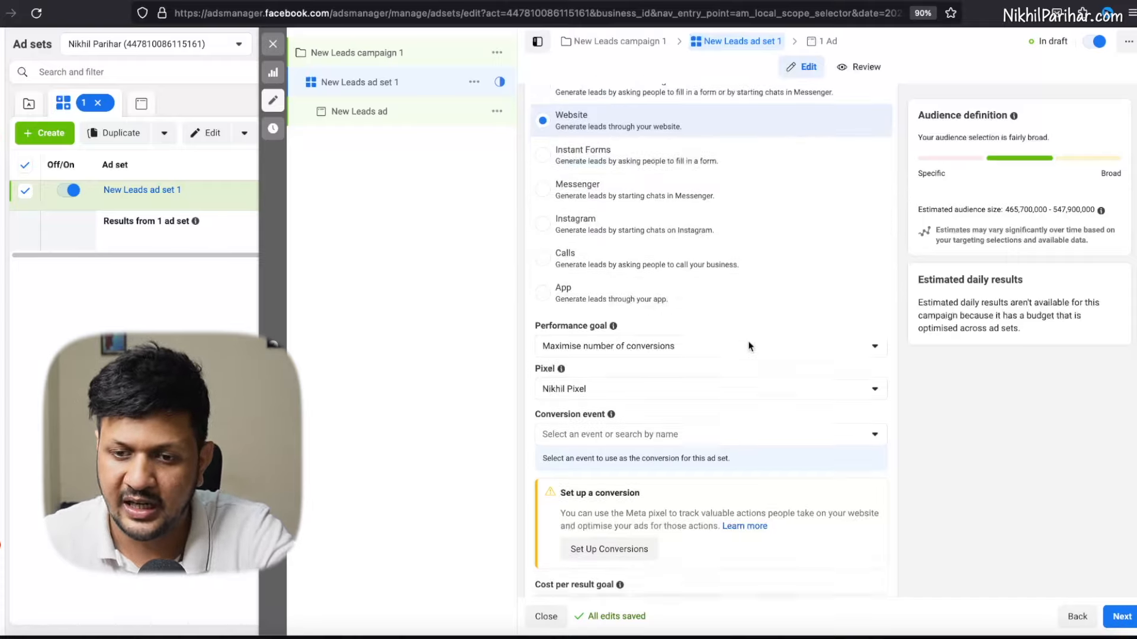
pyautogui.scroll(-1, 750, 346)
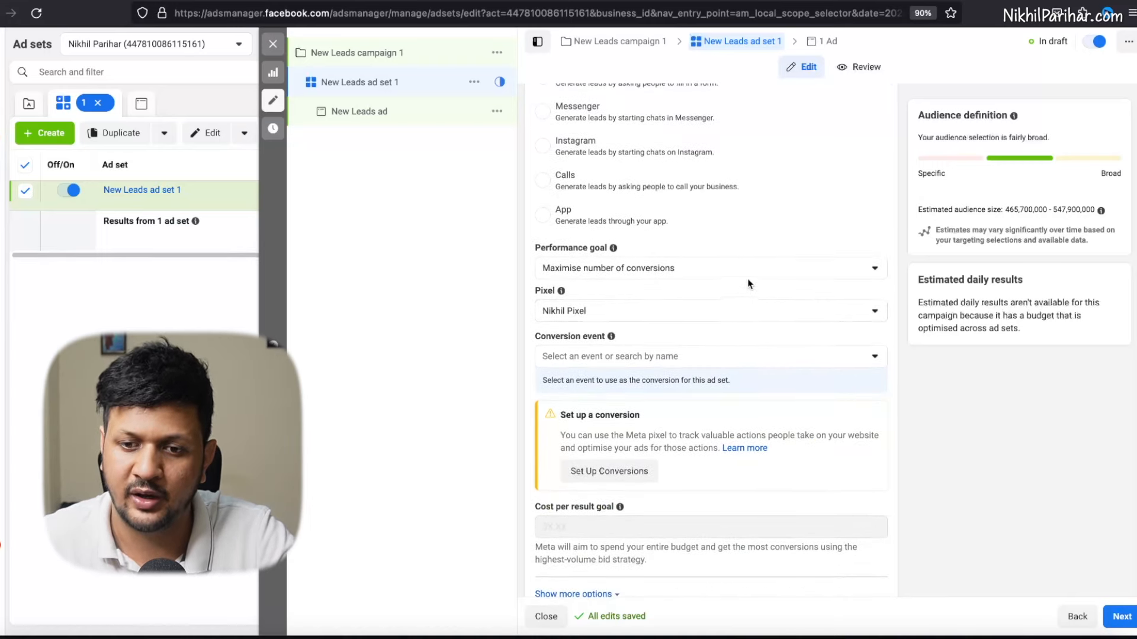
pyautogui.click(749, 279)
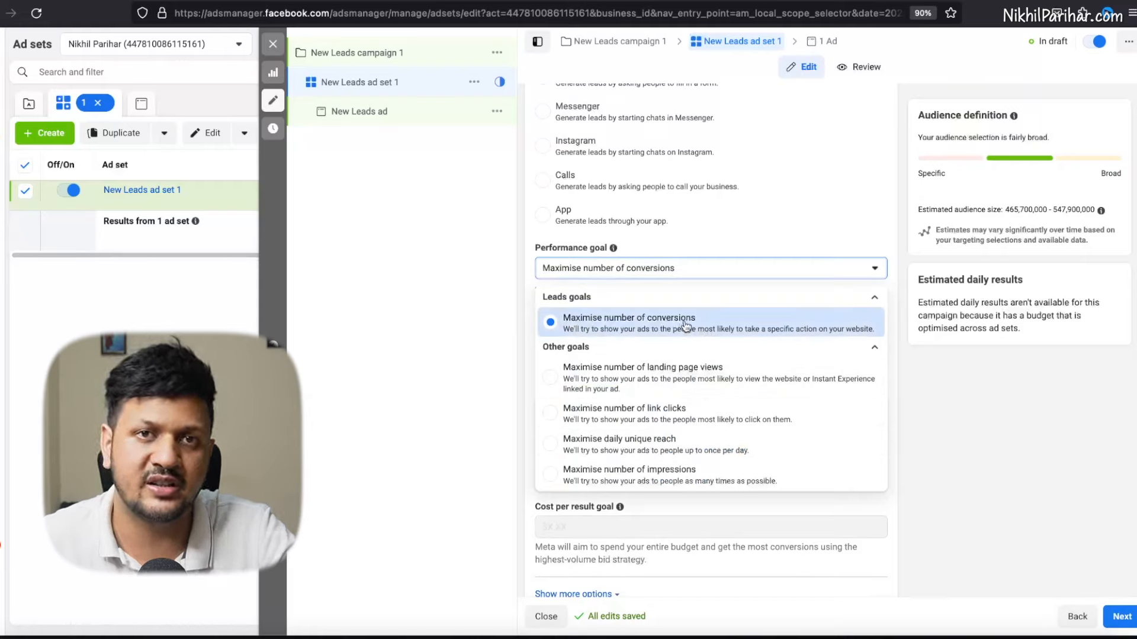
pyautogui.click(699, 323)
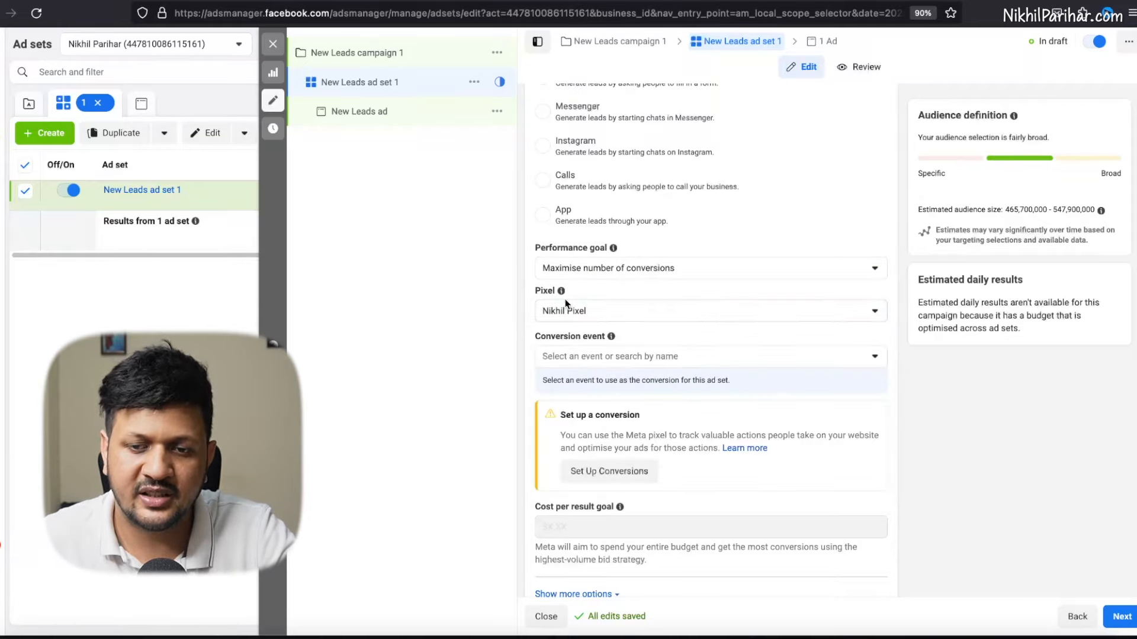
pyautogui.click(704, 363)
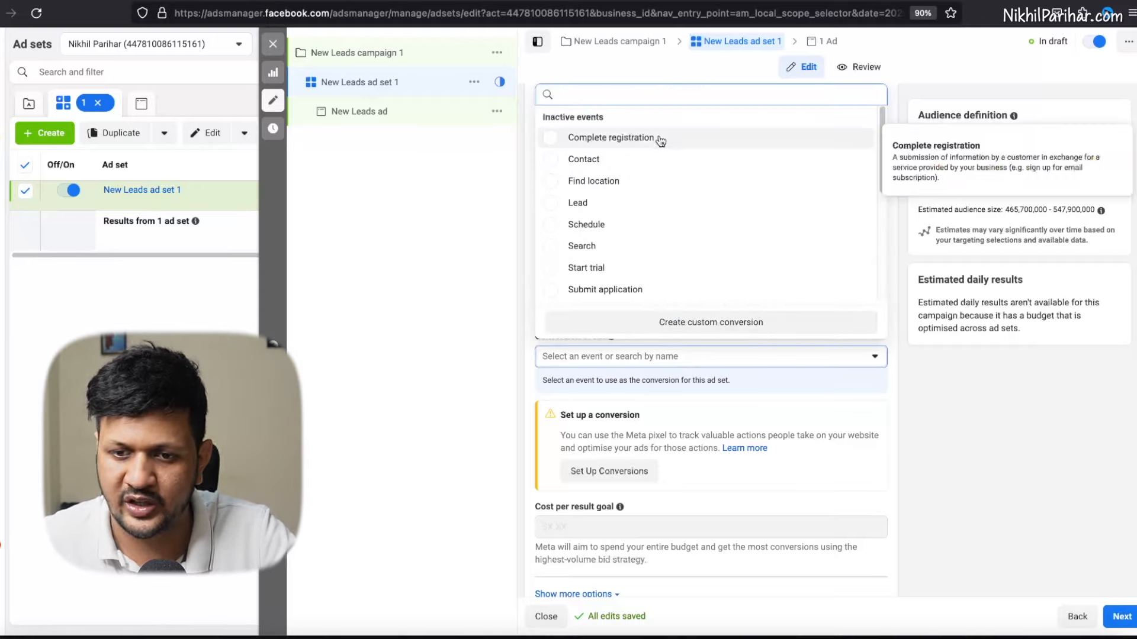
pyautogui.click(626, 142)
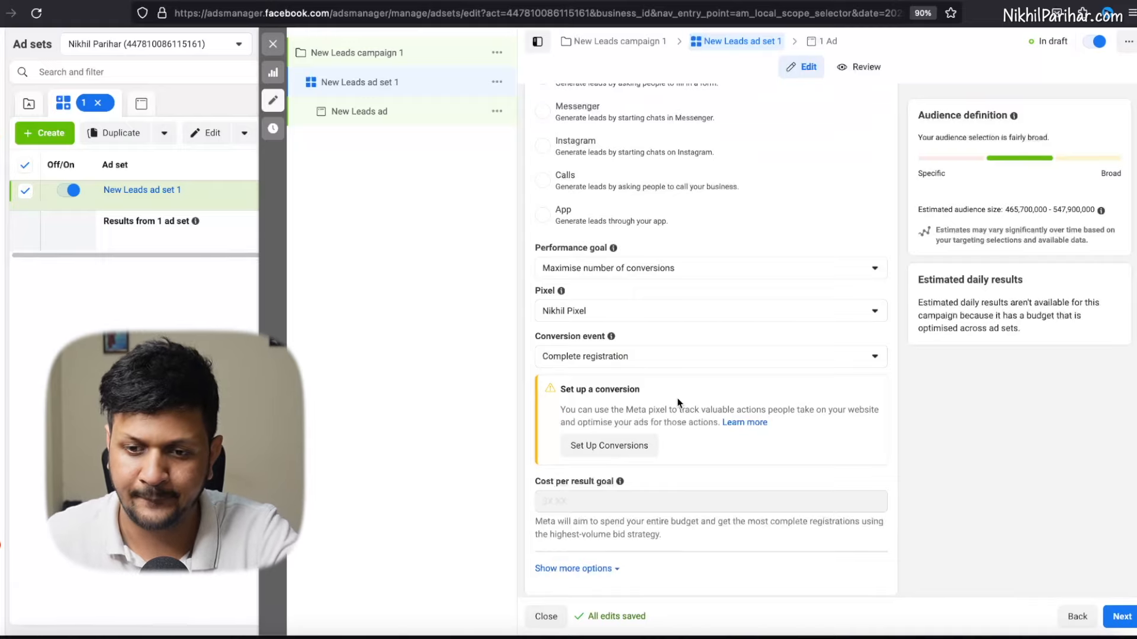
# Review the ad set's dynamic creative, budget and schedule, and audience controls settings.
pyautogui.scroll(-4, 678, 402)
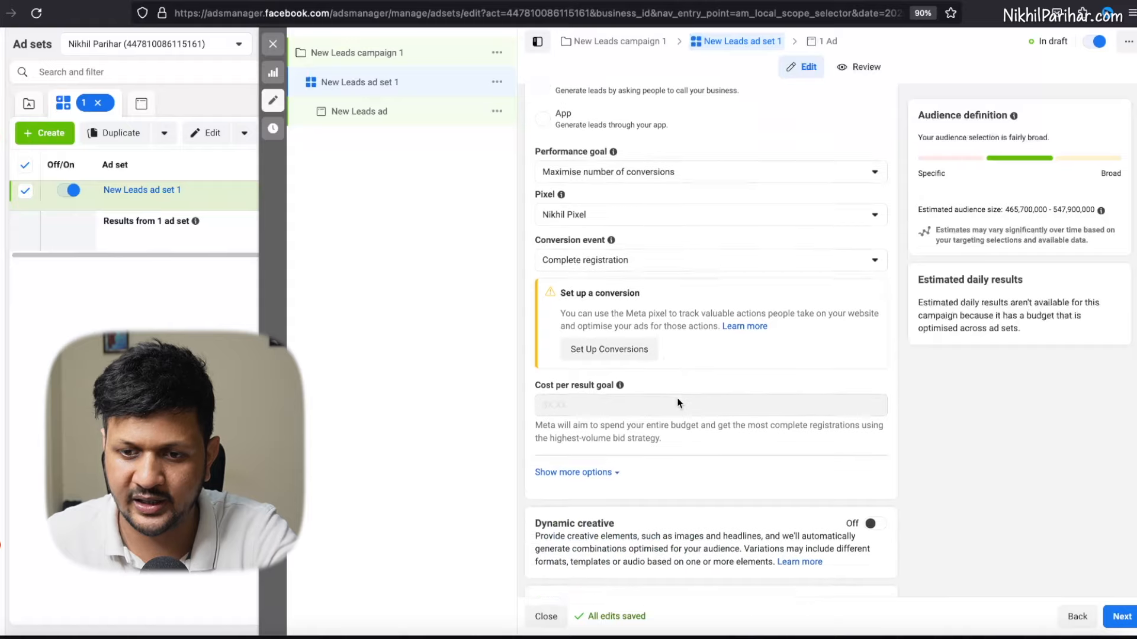
pyautogui.scroll(-4, 678, 403)
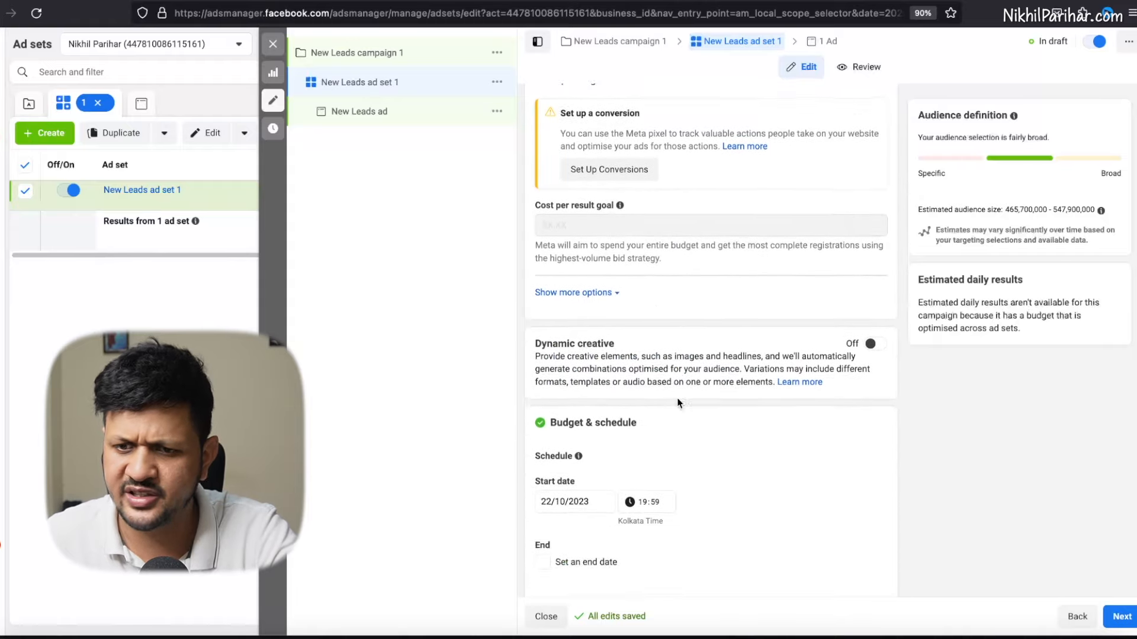
pyautogui.scroll(-1, 678, 403)
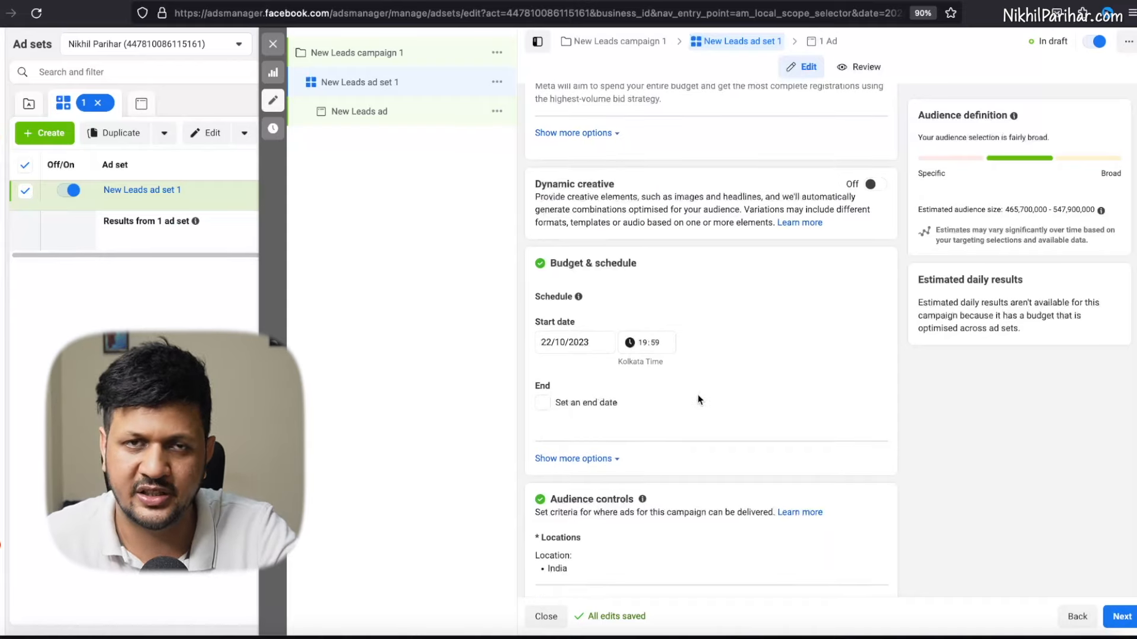
pyautogui.scroll(-2, 697, 395)
pyautogui.scroll(-1, 698, 395)
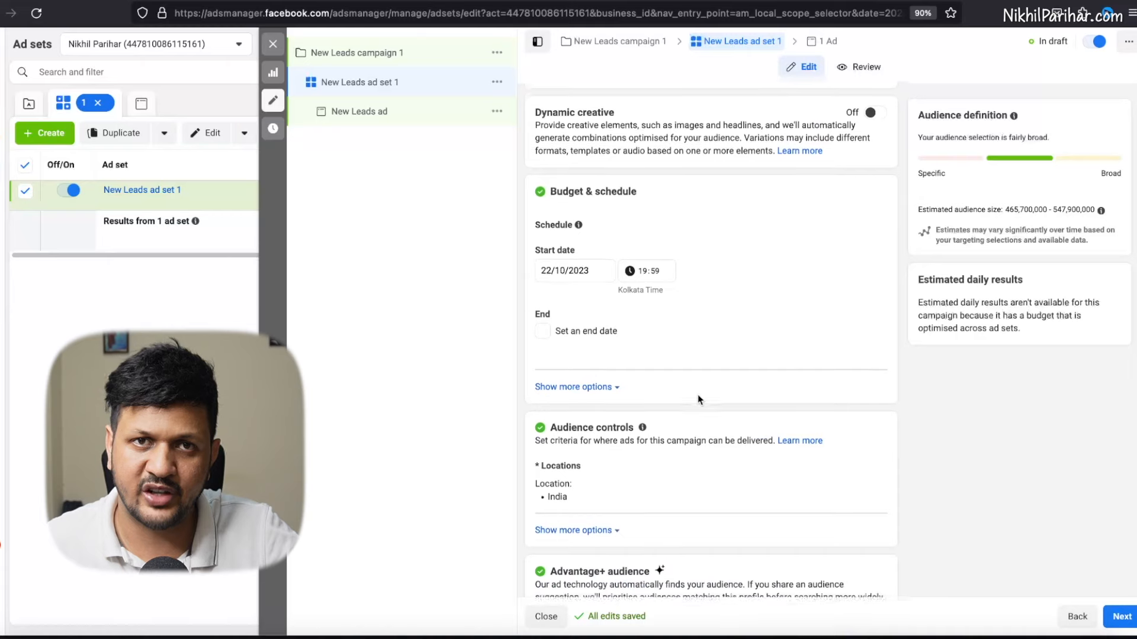
pyautogui.scroll(1, 697, 395)
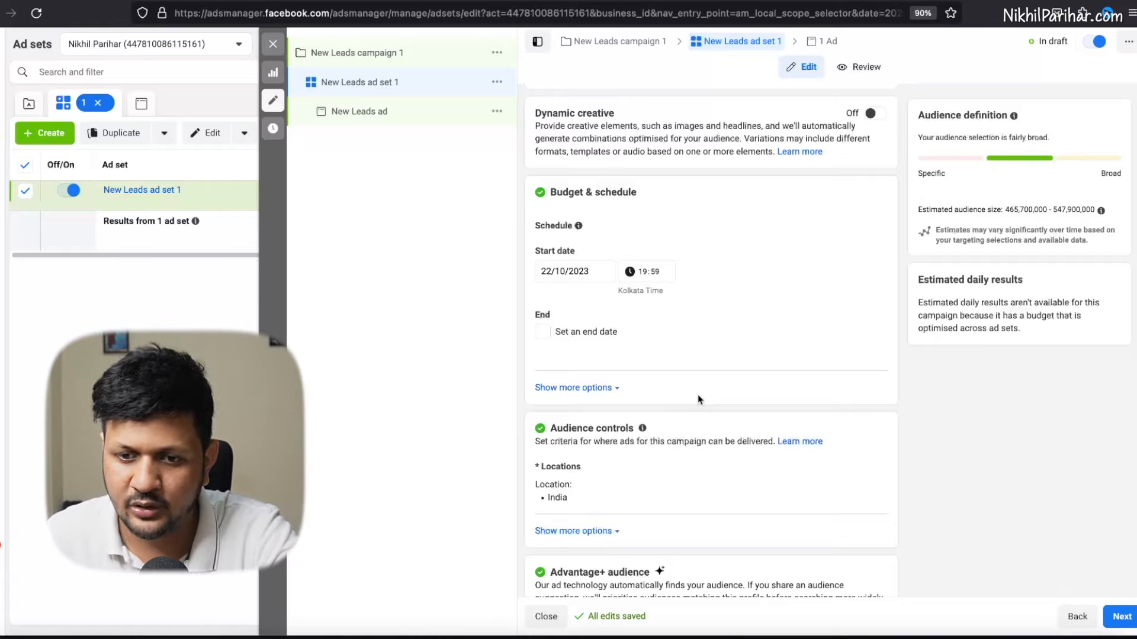
# Edit the ad set's India location in the audience controls so that it only includes cities.
pyautogui.scroll(-2, 697, 394)
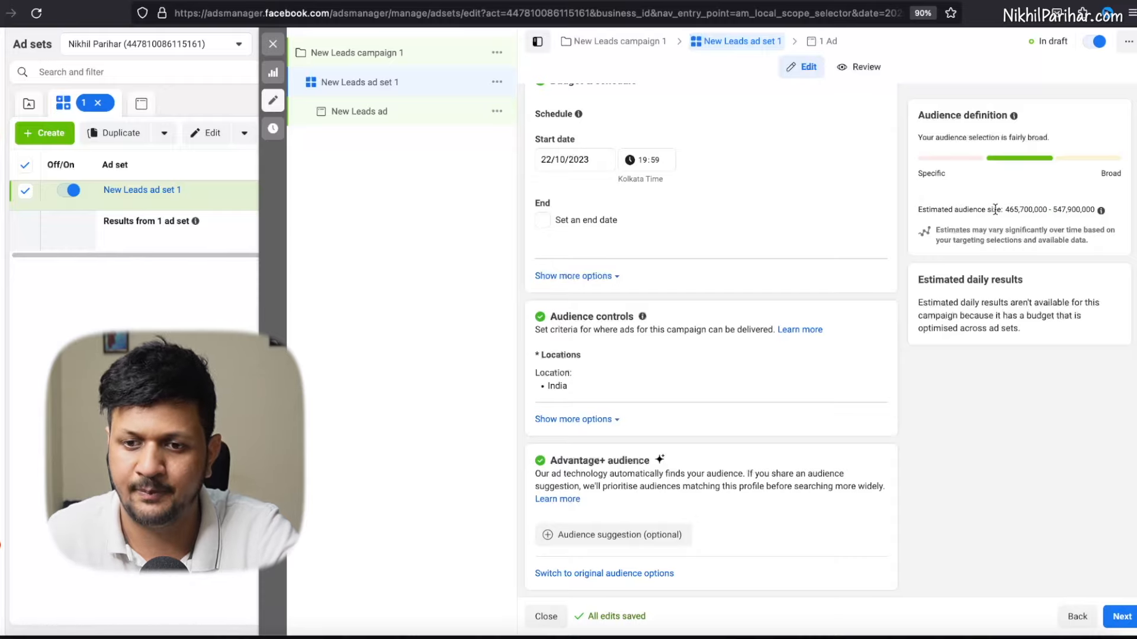
pyautogui.moveTo(848, 378)
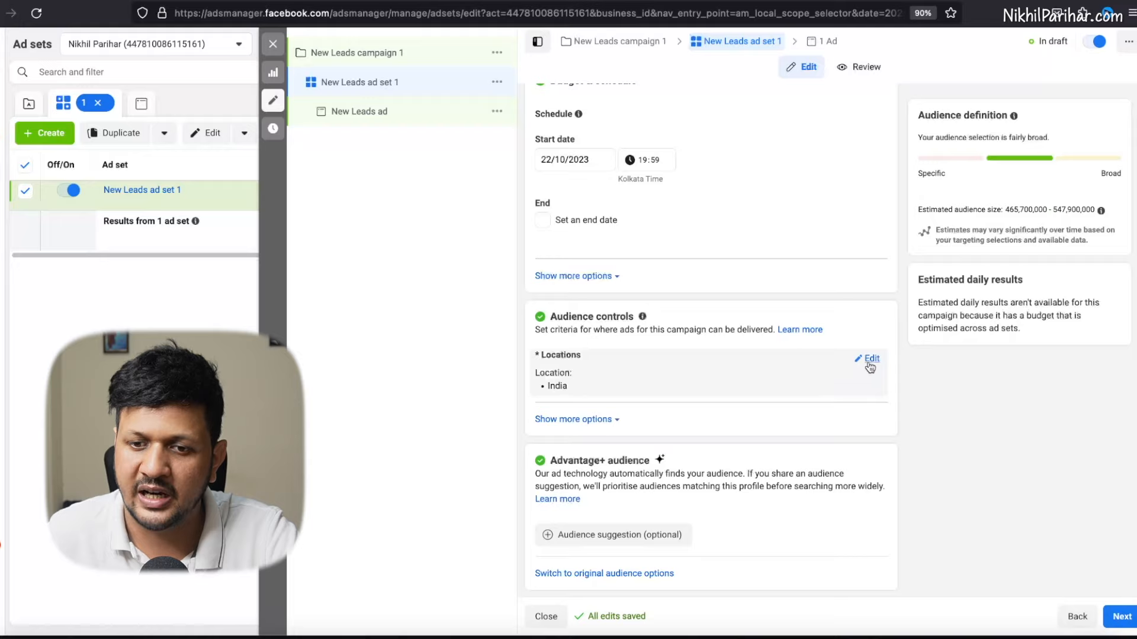
pyautogui.click(869, 361)
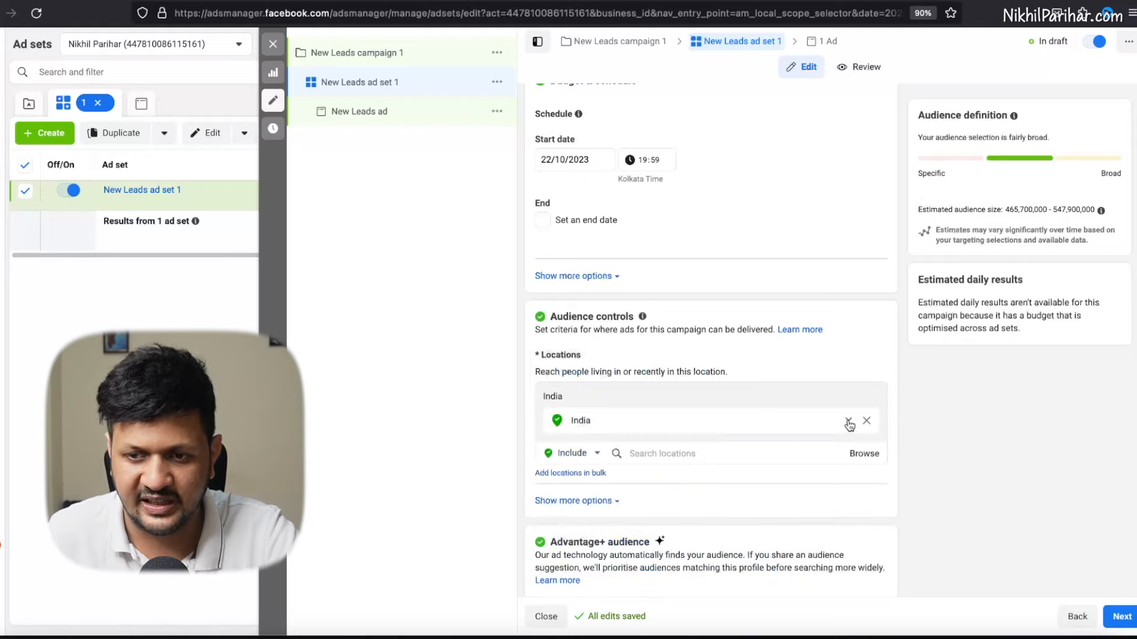
pyautogui.click(848, 423)
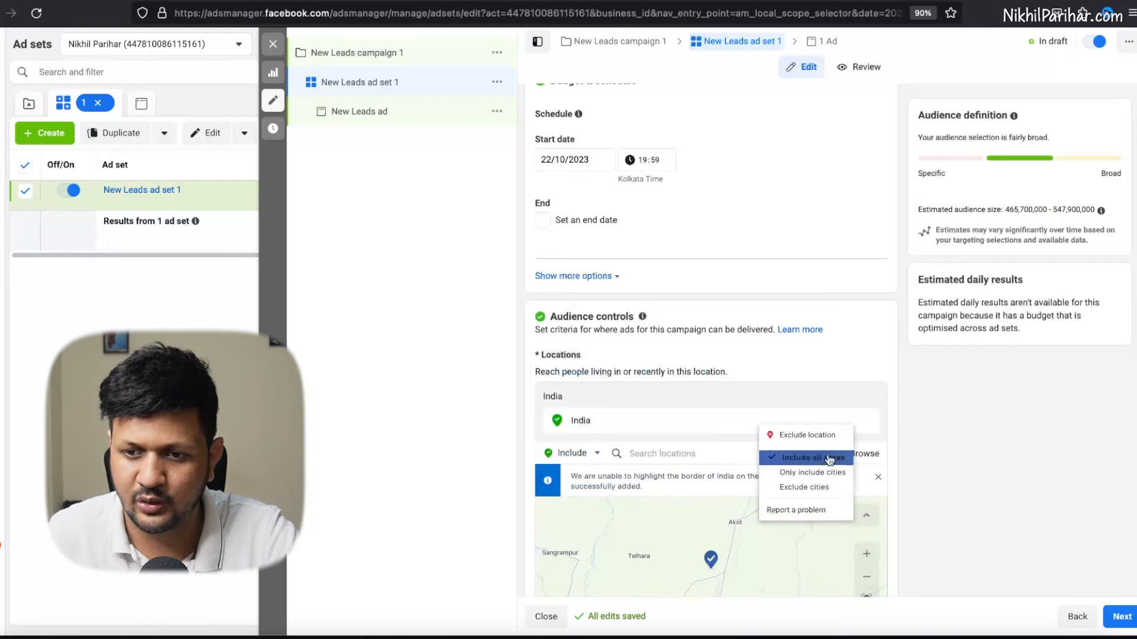
pyautogui.click(819, 472)
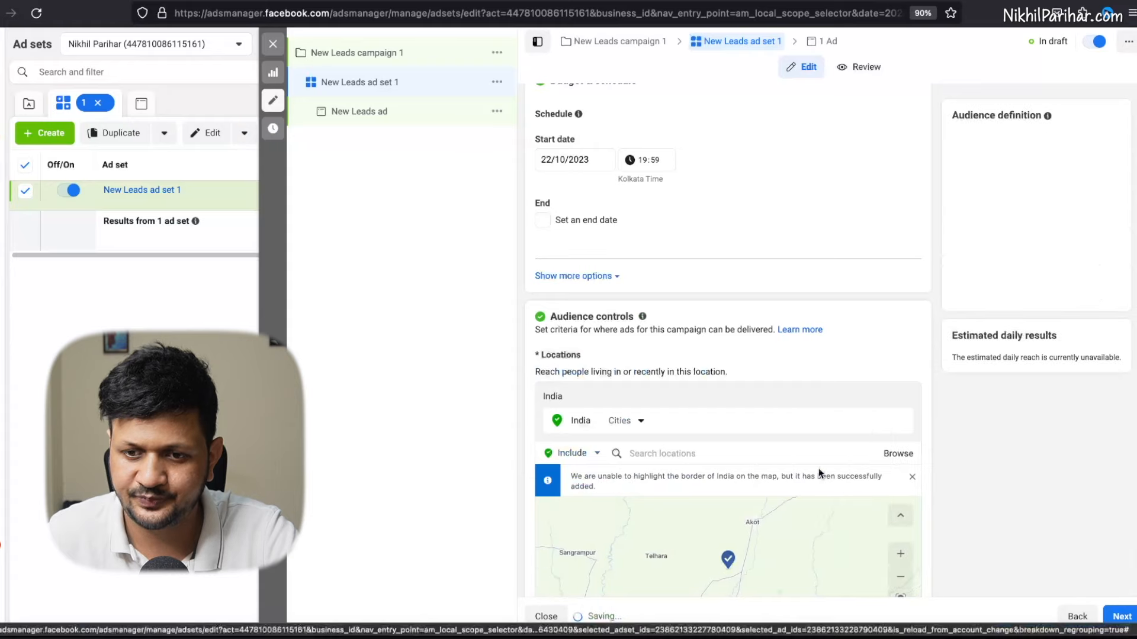
# Set the minimum population size of the included Indian cities to 3 million.
pyautogui.click(653, 424)
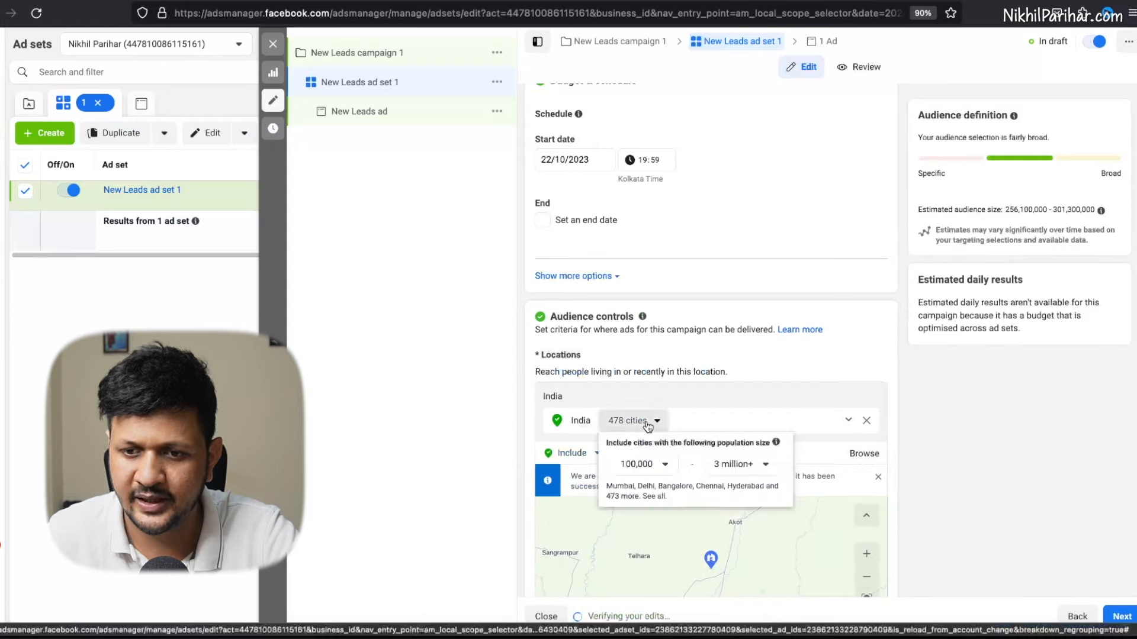
pyautogui.click(644, 465)
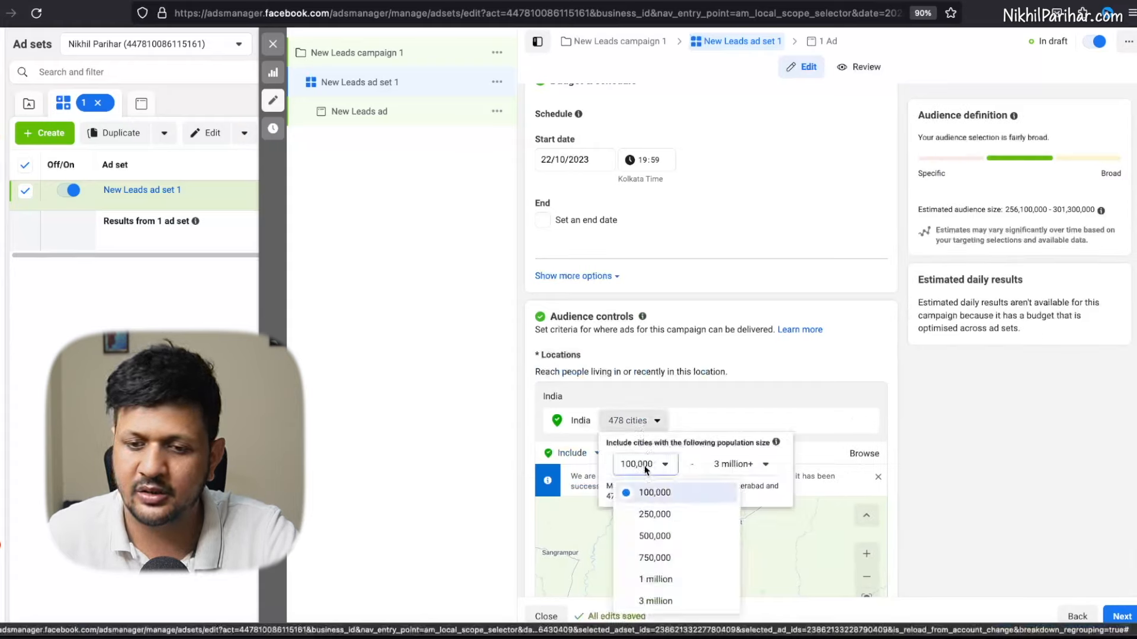
pyautogui.click(655, 603)
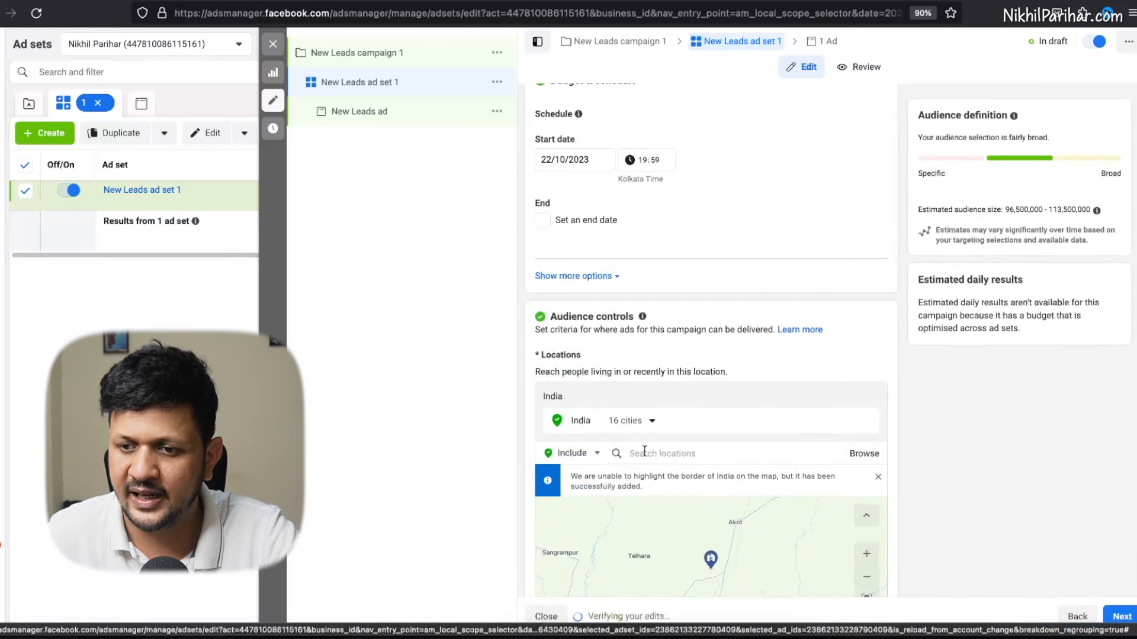
# Add an audience suggestion to the Advantage+ audience and set its maximum age to 35.
pyautogui.scroll(-2, 710, 424)
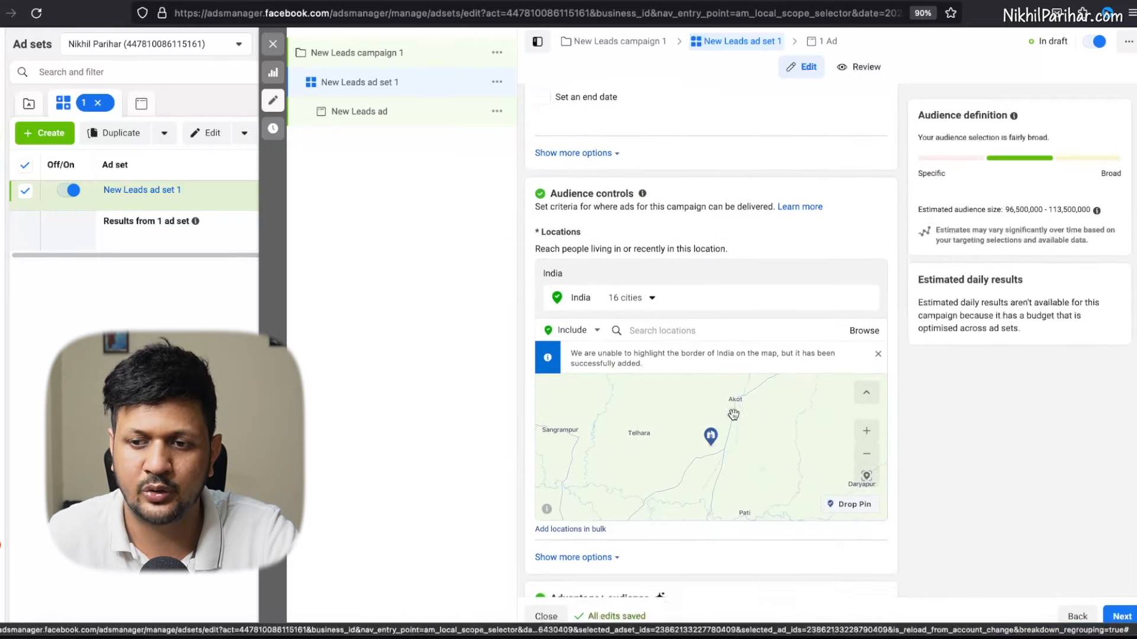
pyautogui.scroll(-1, 733, 414)
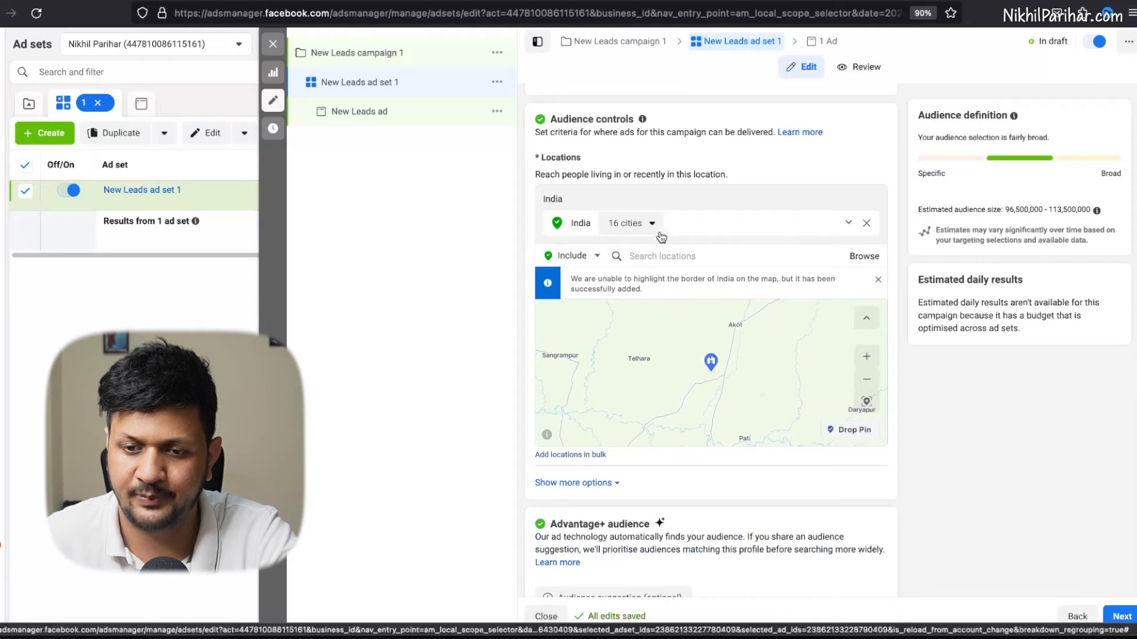
pyautogui.scroll(-4, 747, 516)
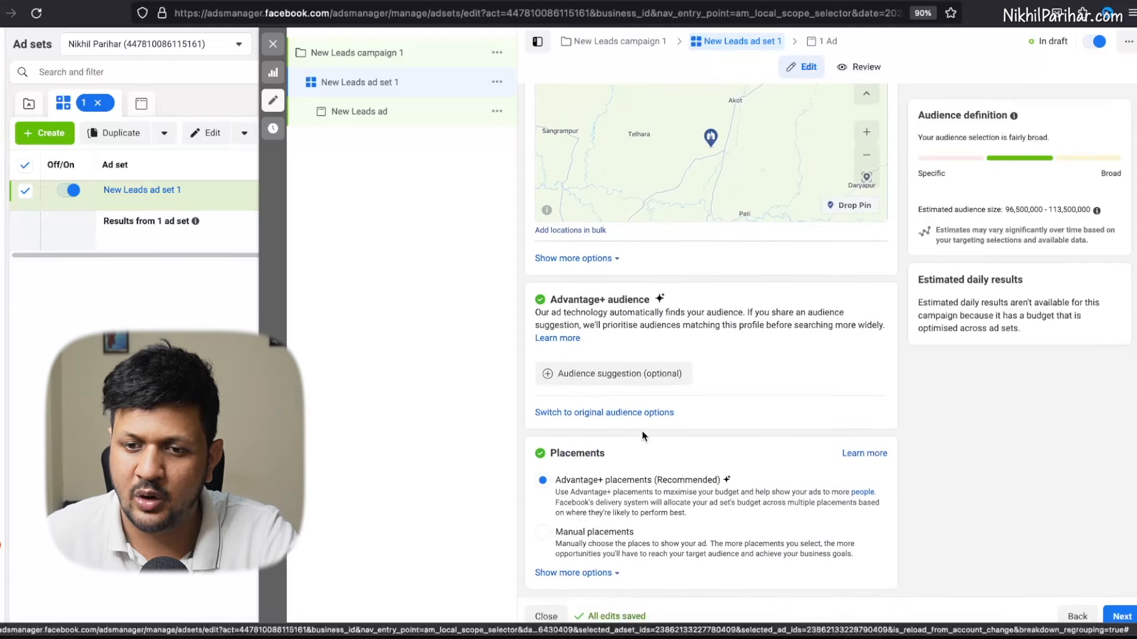
pyautogui.click(629, 375)
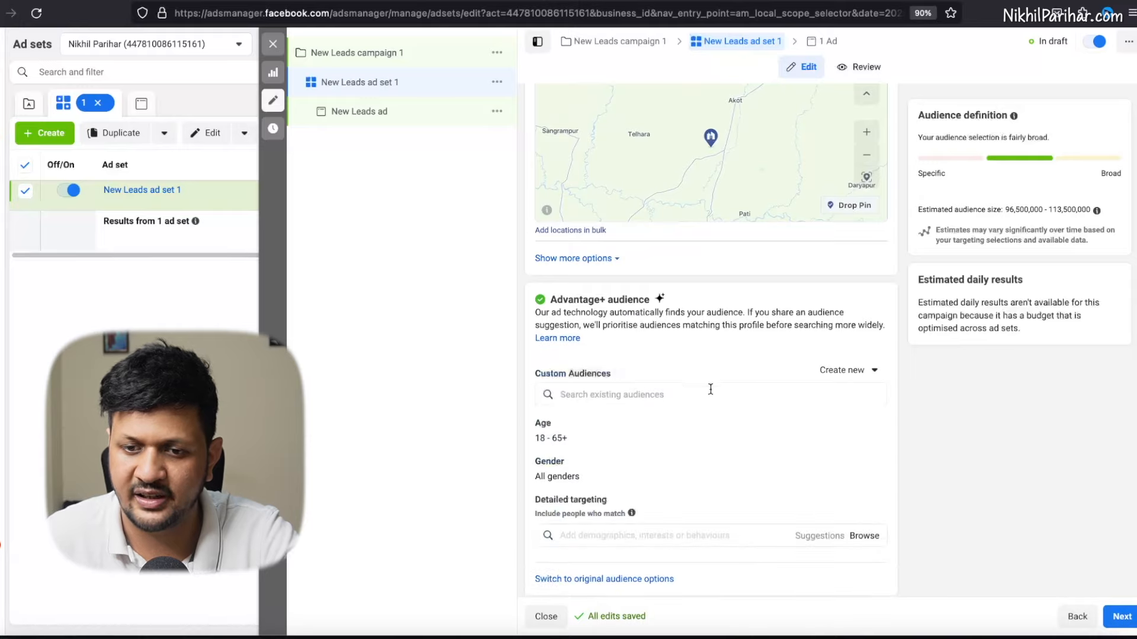
pyautogui.scroll(-2, 708, 424)
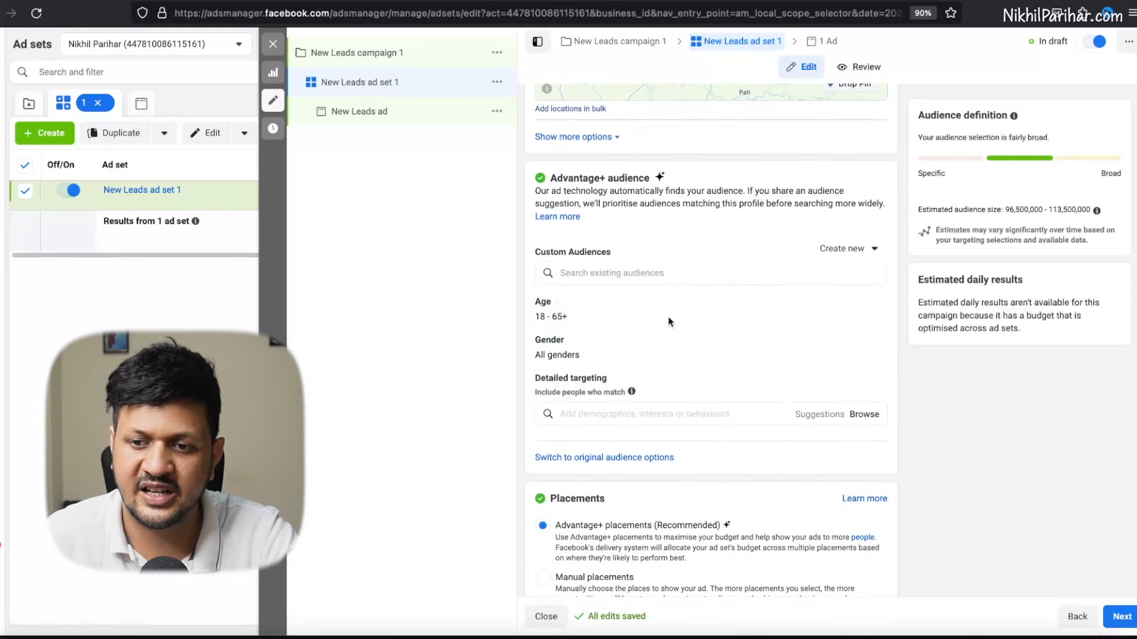
pyautogui.click(861, 306)
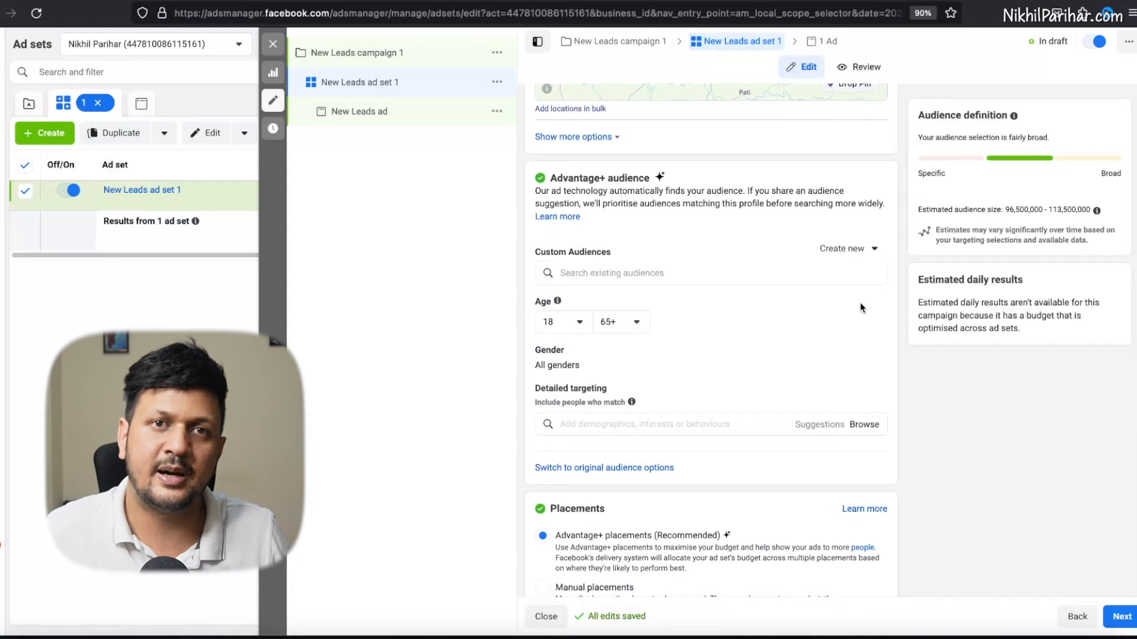
pyautogui.click(637, 324)
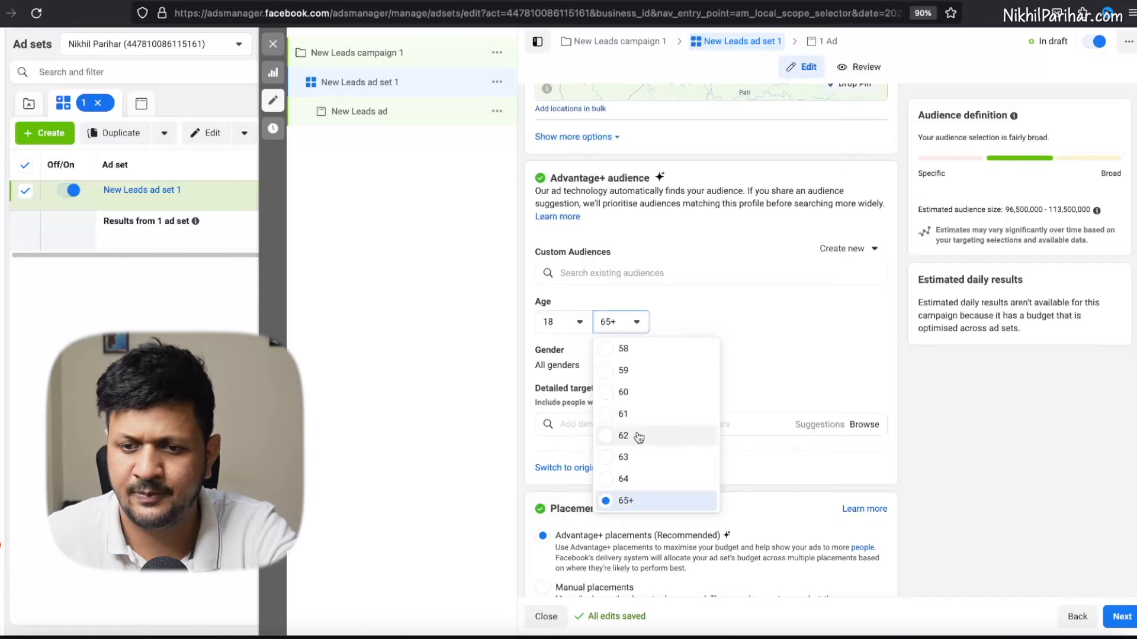
pyautogui.scroll(6, 638, 437)
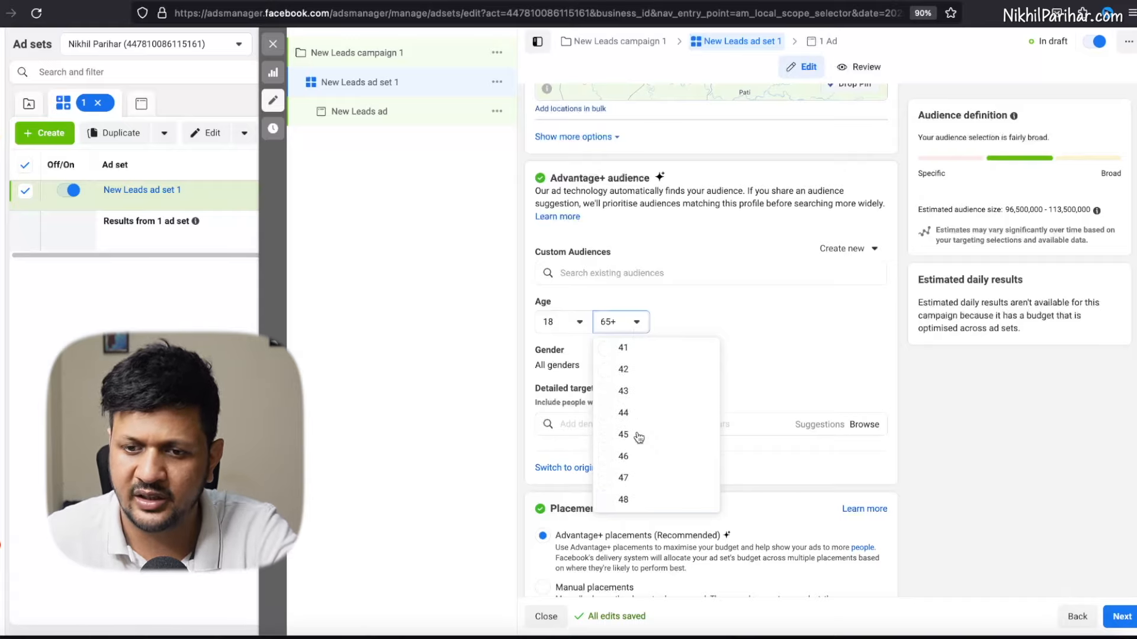
pyautogui.scroll(2, 638, 437)
pyautogui.scroll(1, 642, 409)
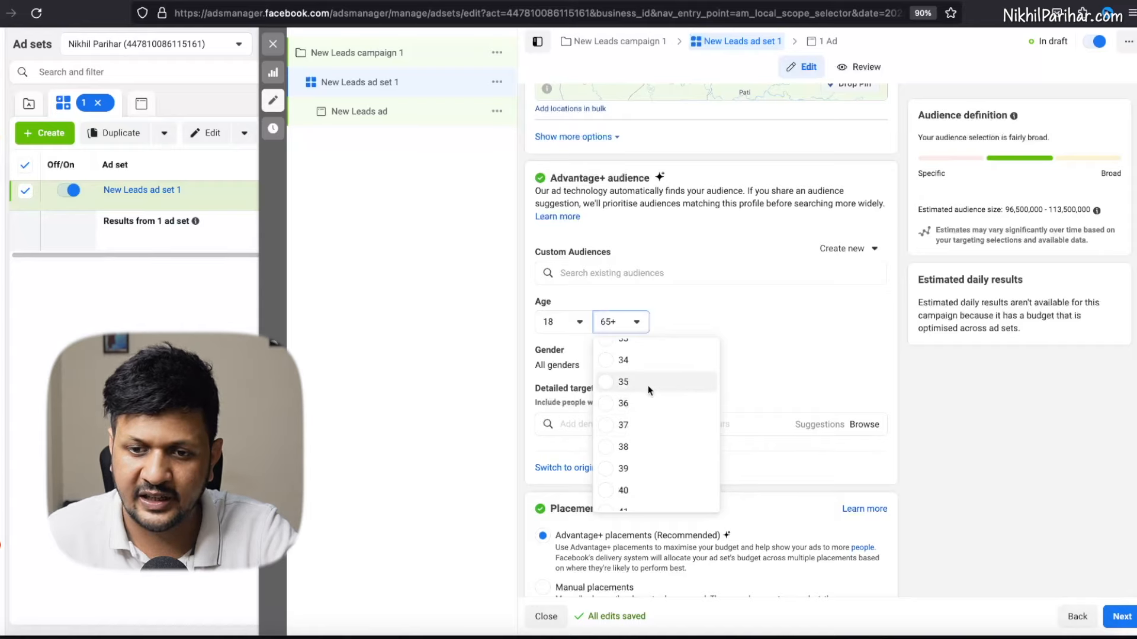
pyautogui.click(648, 388)
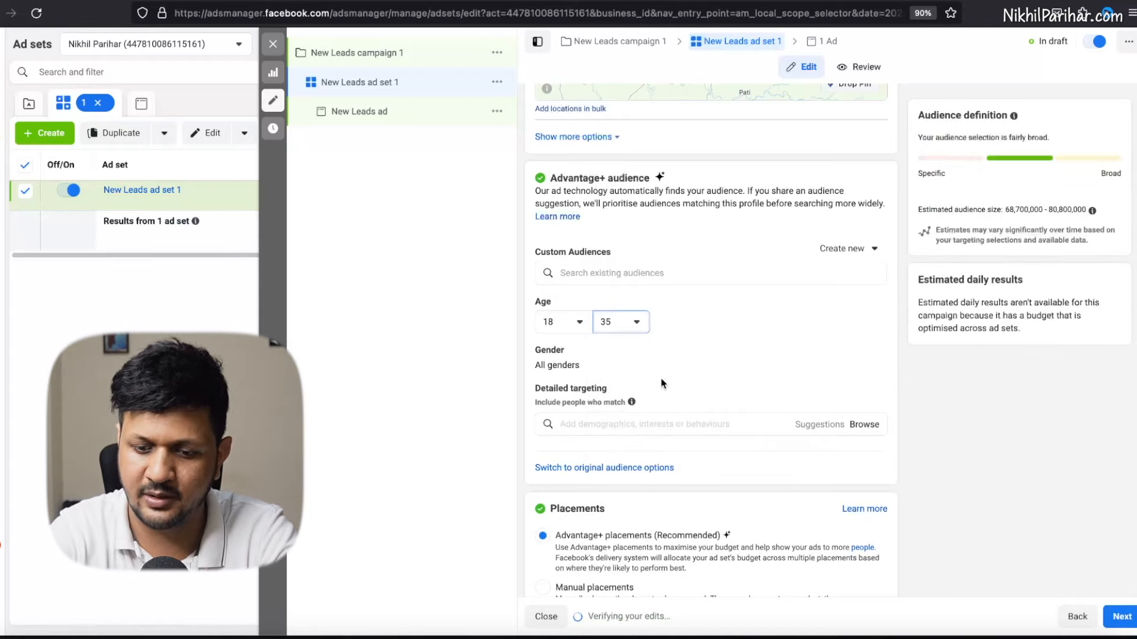
# Add the Digital marketing (marketing) interest to the detailed targeting and look through the related interest suggestions.
pyautogui.click(644, 424)
pyautogui.write('digital')
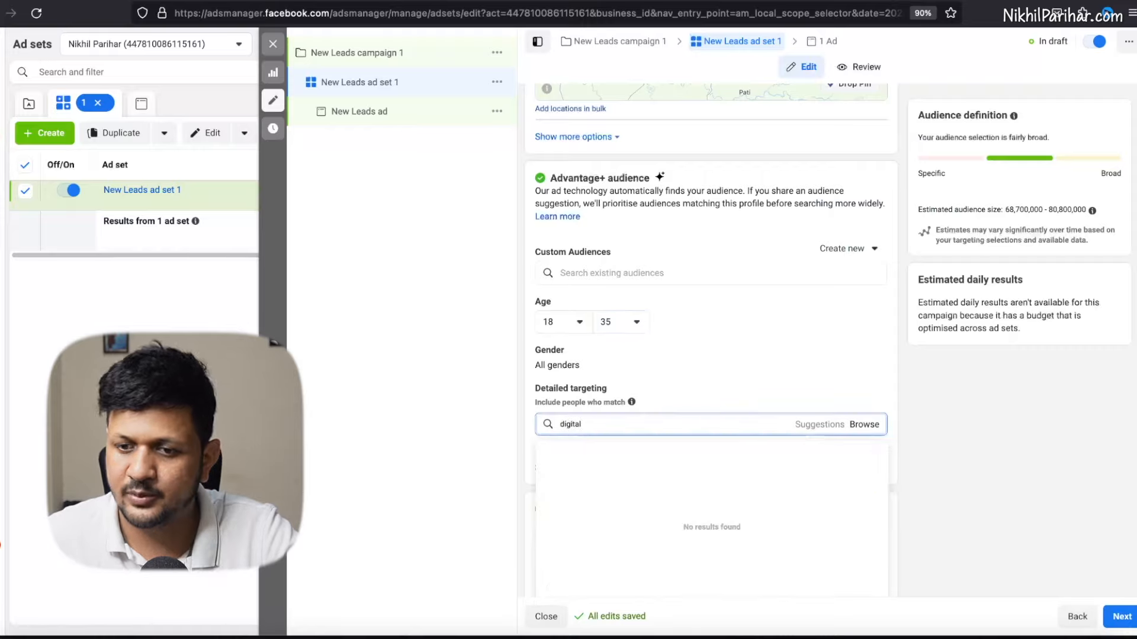
pyautogui.write(' marketing')
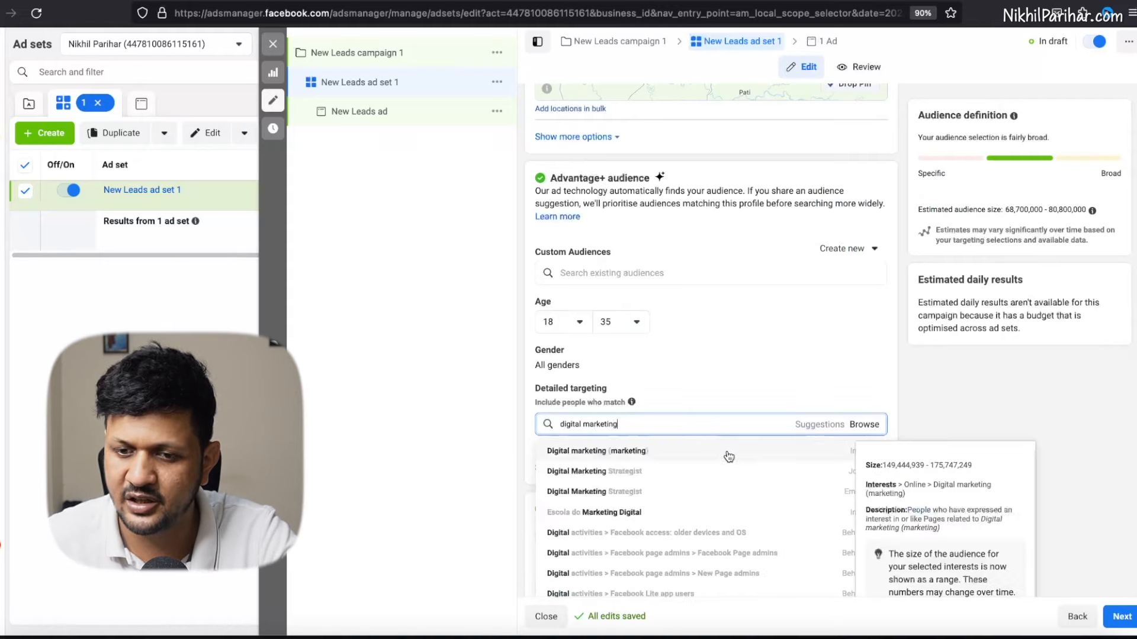
pyautogui.click(709, 456)
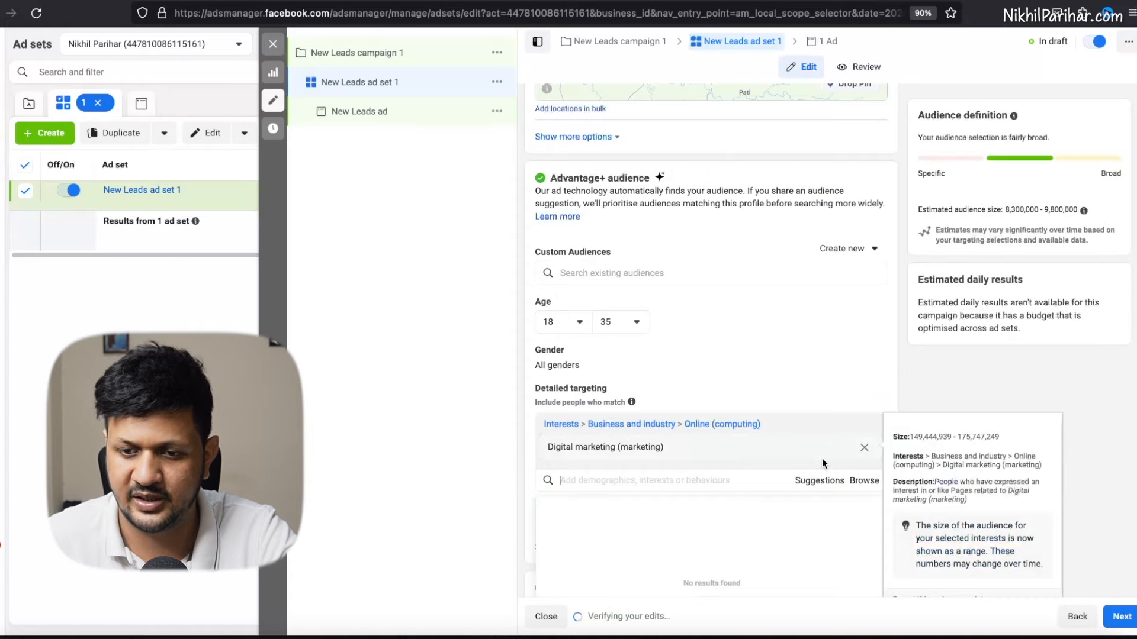
pyautogui.click(823, 345)
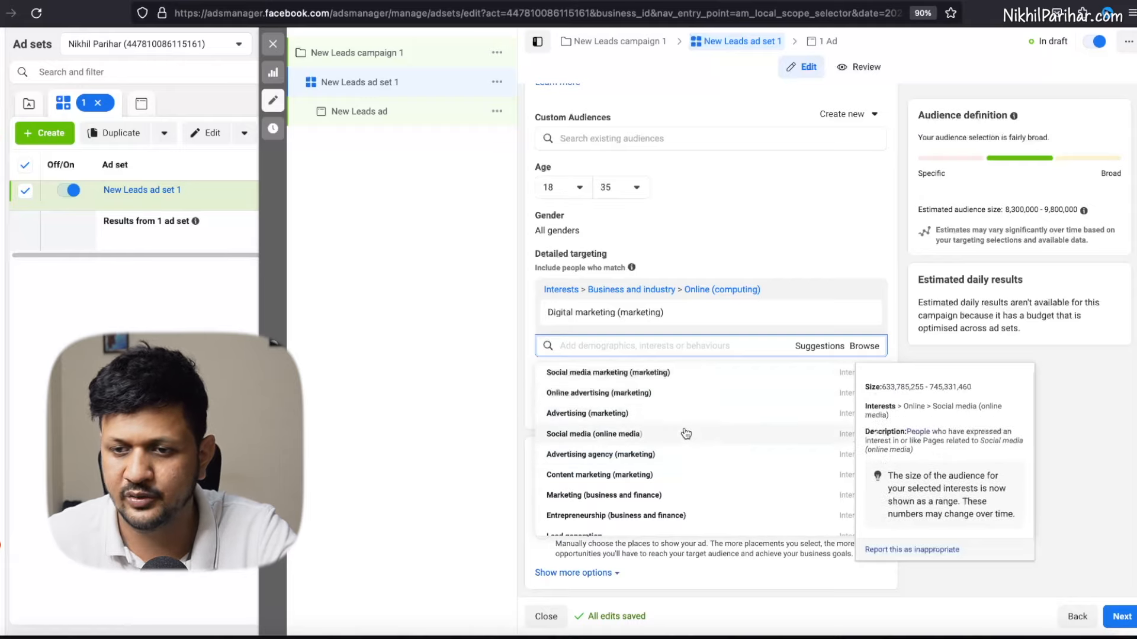
pyautogui.click(899, 322)
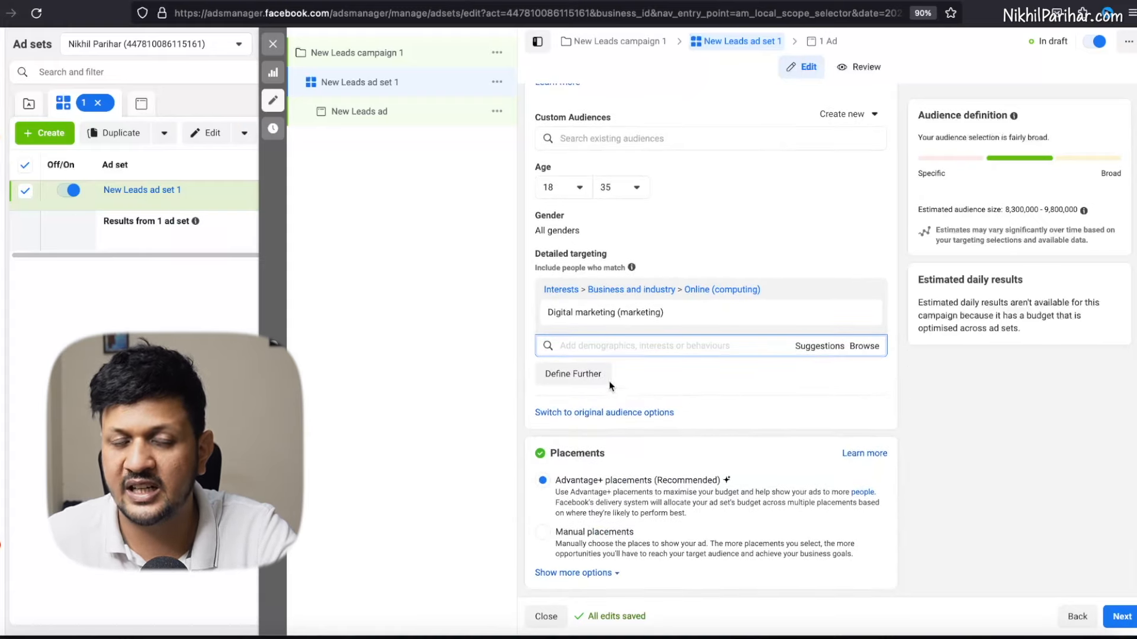
# Define the detailed targeting further so that people must also match the Social media marketing (marketing) interest.
pyautogui.click(586, 375)
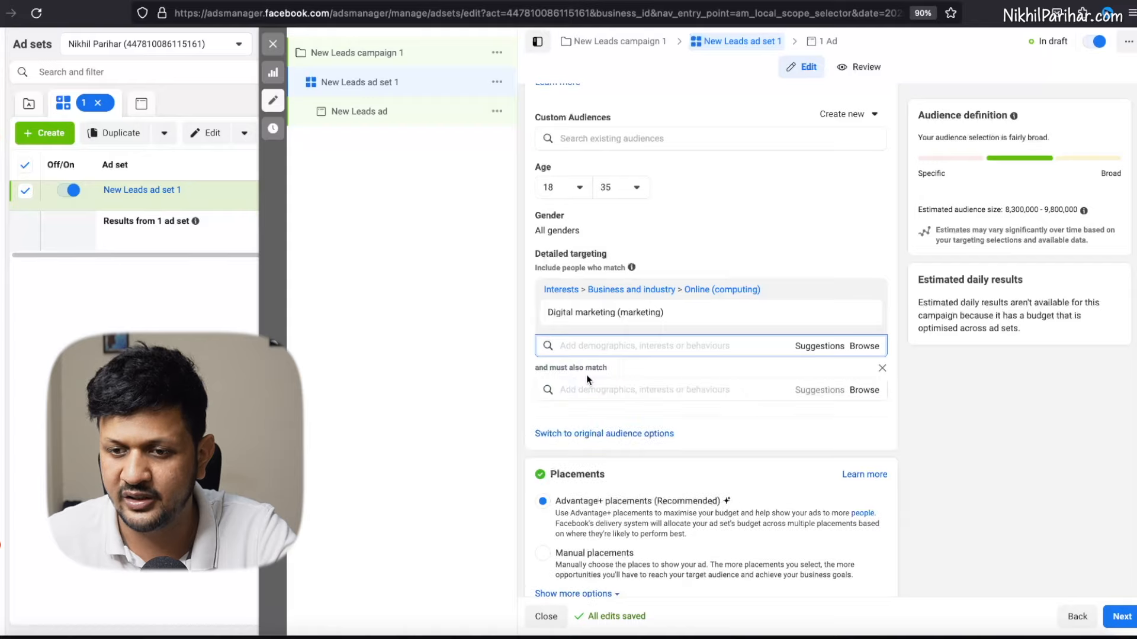
pyautogui.click(622, 392)
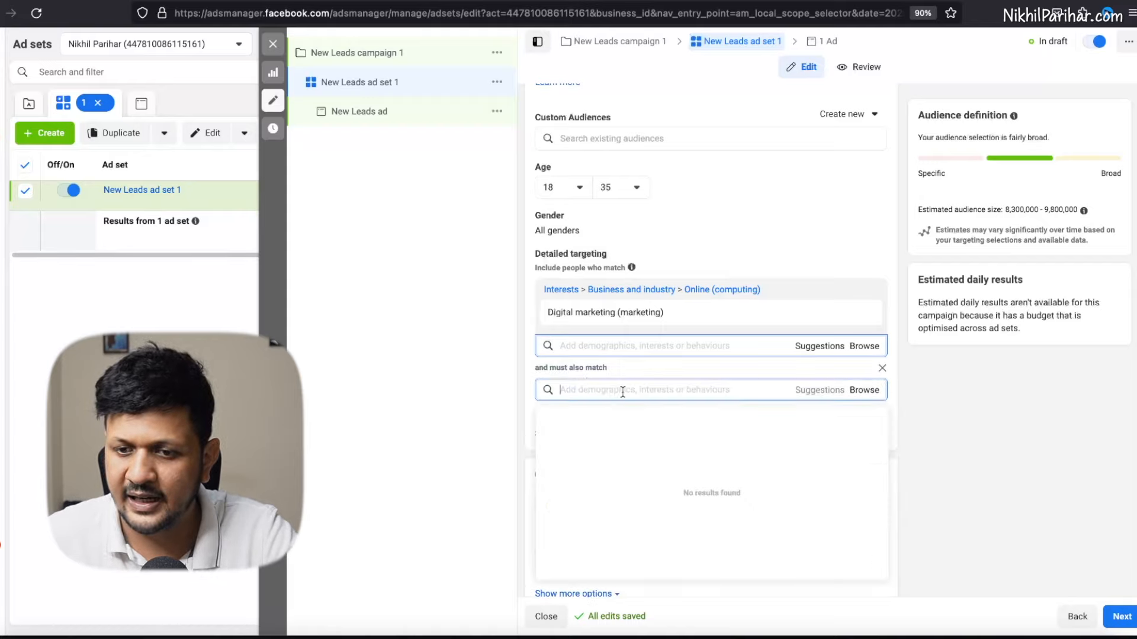
pyautogui.write('socia')
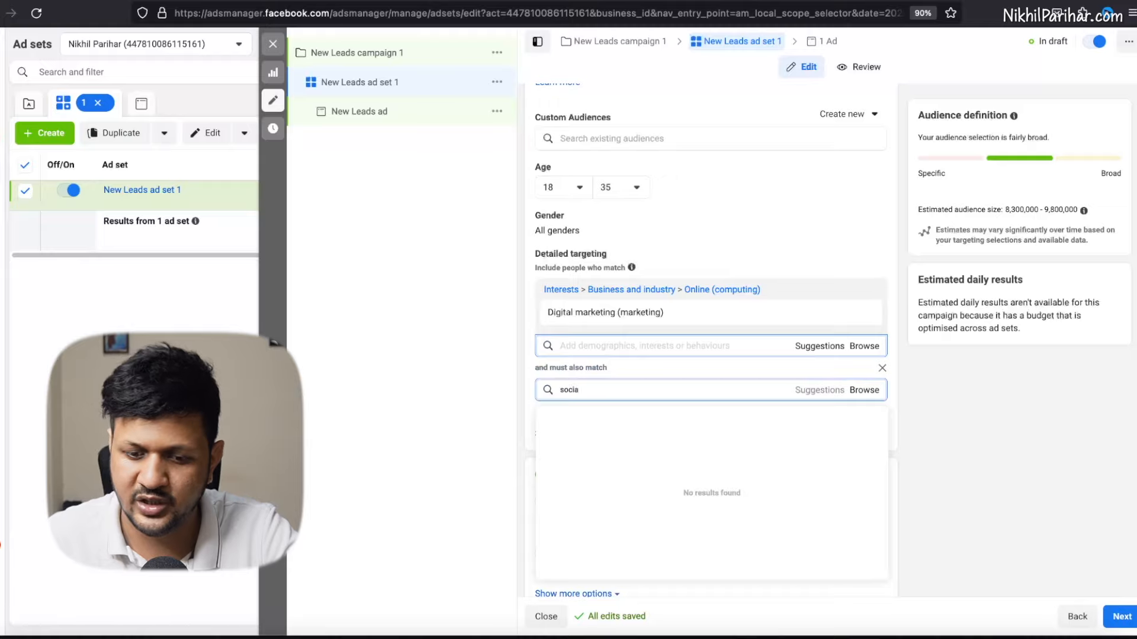
pyautogui.write('l media')
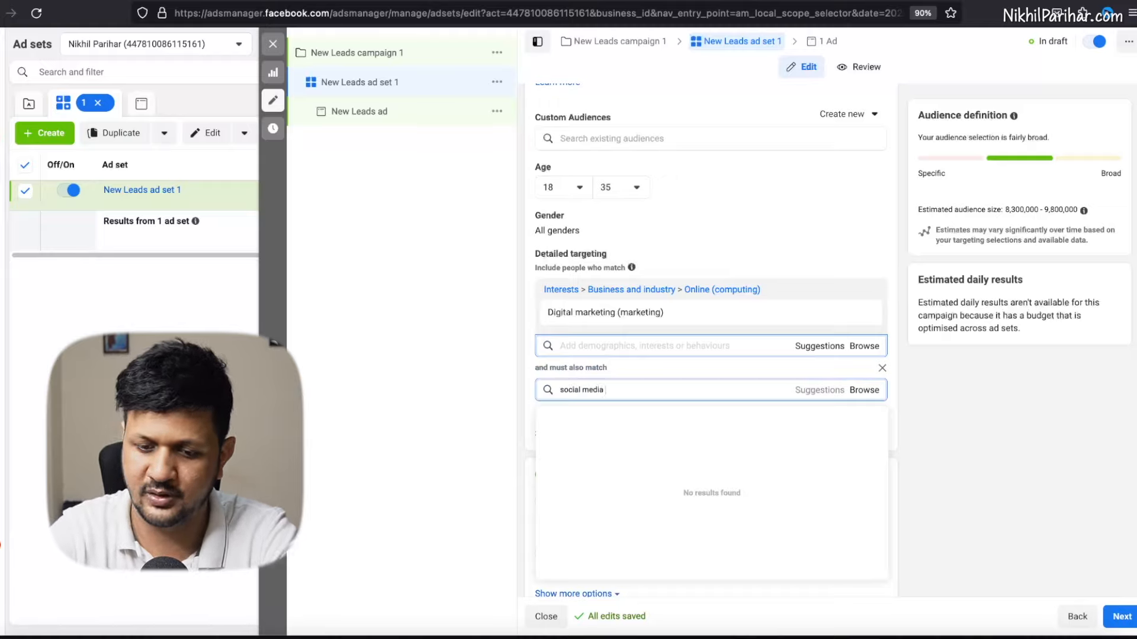
pyautogui.write(' marketing')
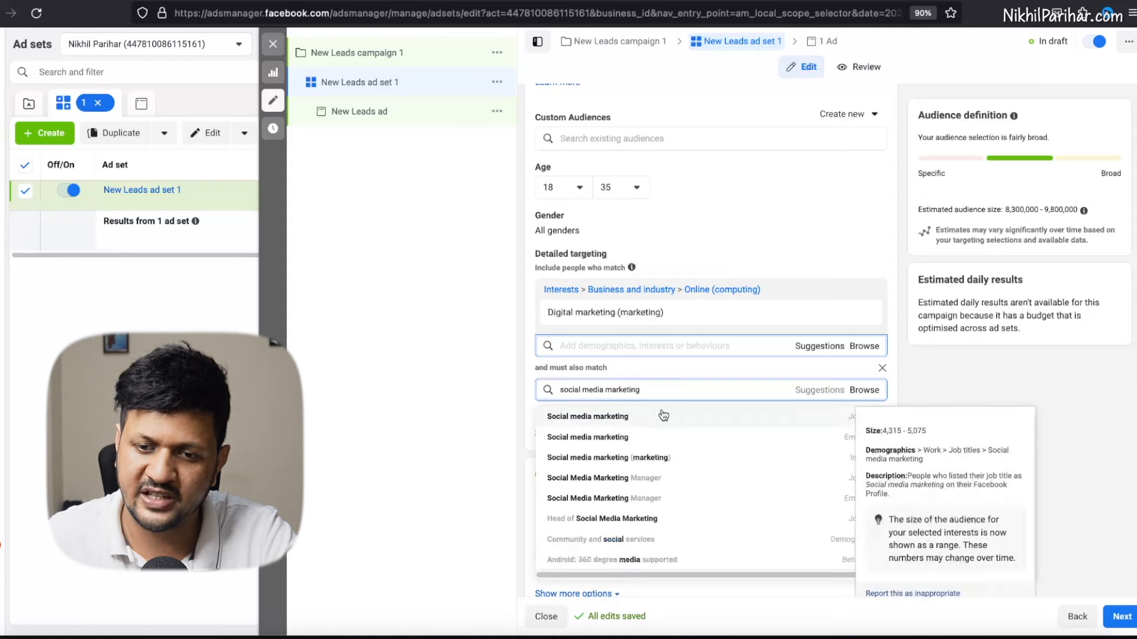
pyautogui.click(651, 458)
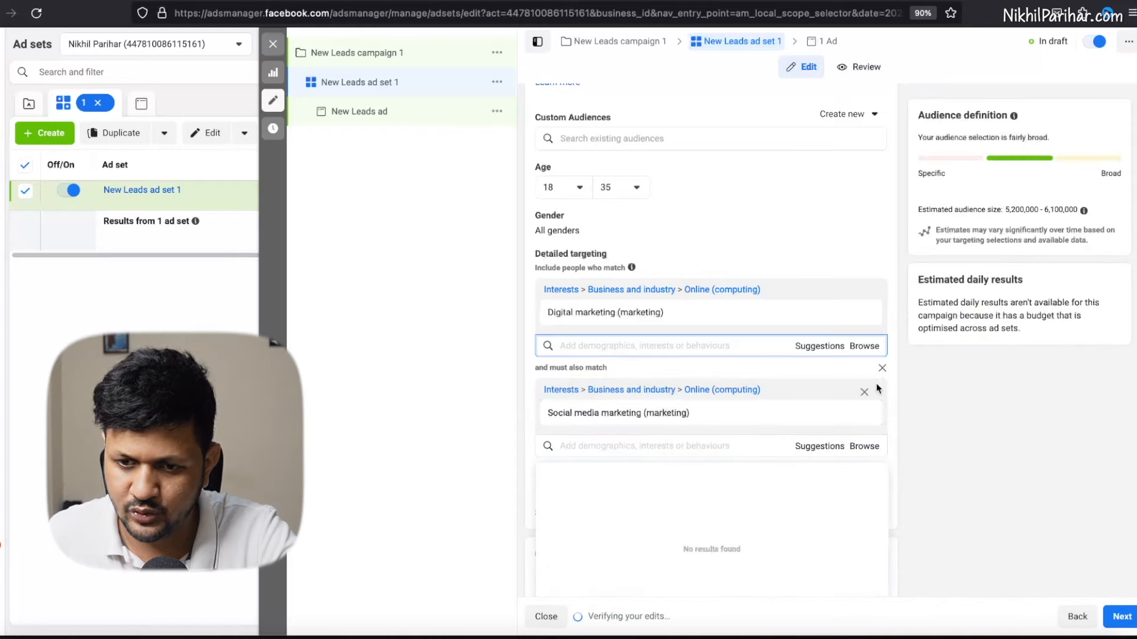
pyautogui.moveTo(795, 413)
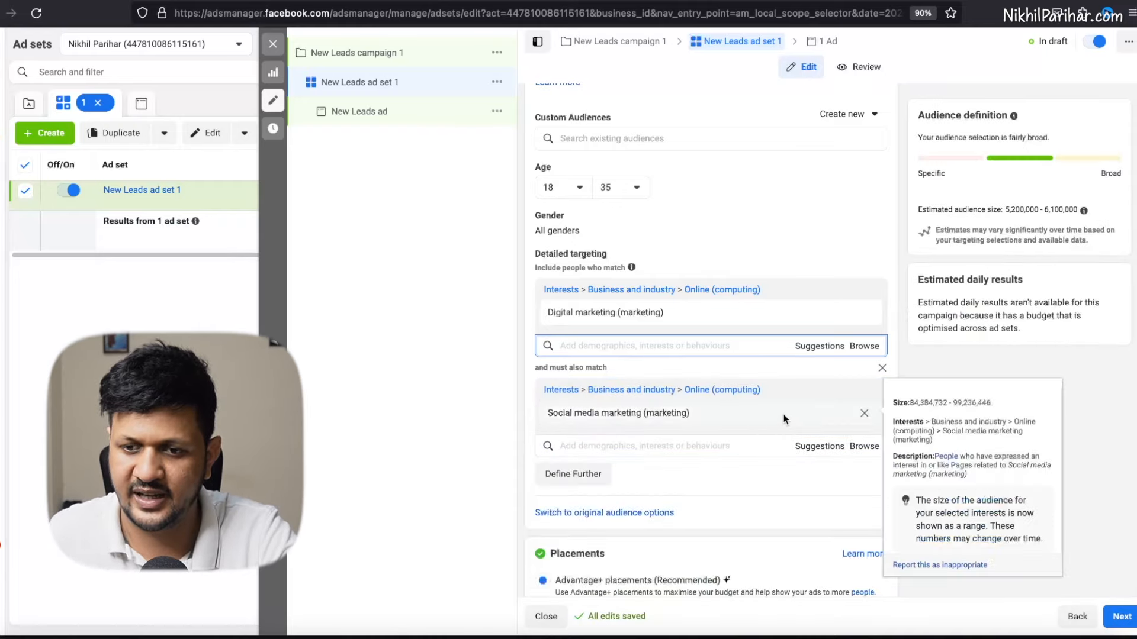
# Narrow the detailed targeting with a third group so that people must also match the Online advertising (marketing) interest.
pyautogui.scroll(-1, 784, 419)
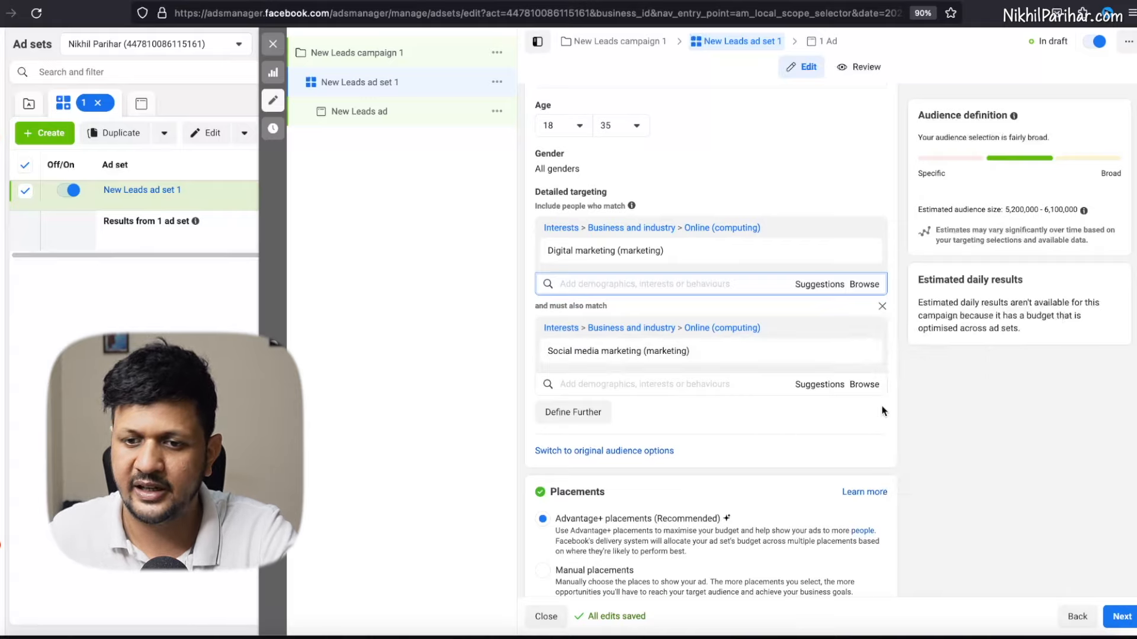
pyautogui.scroll(-1, 904, 396)
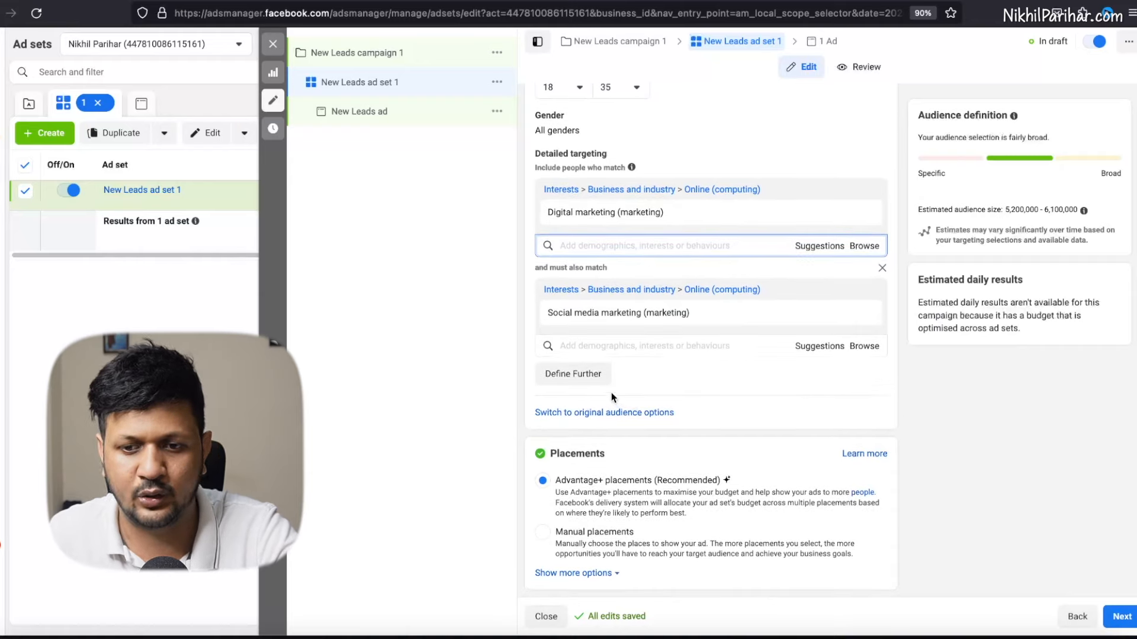
pyautogui.click(594, 377)
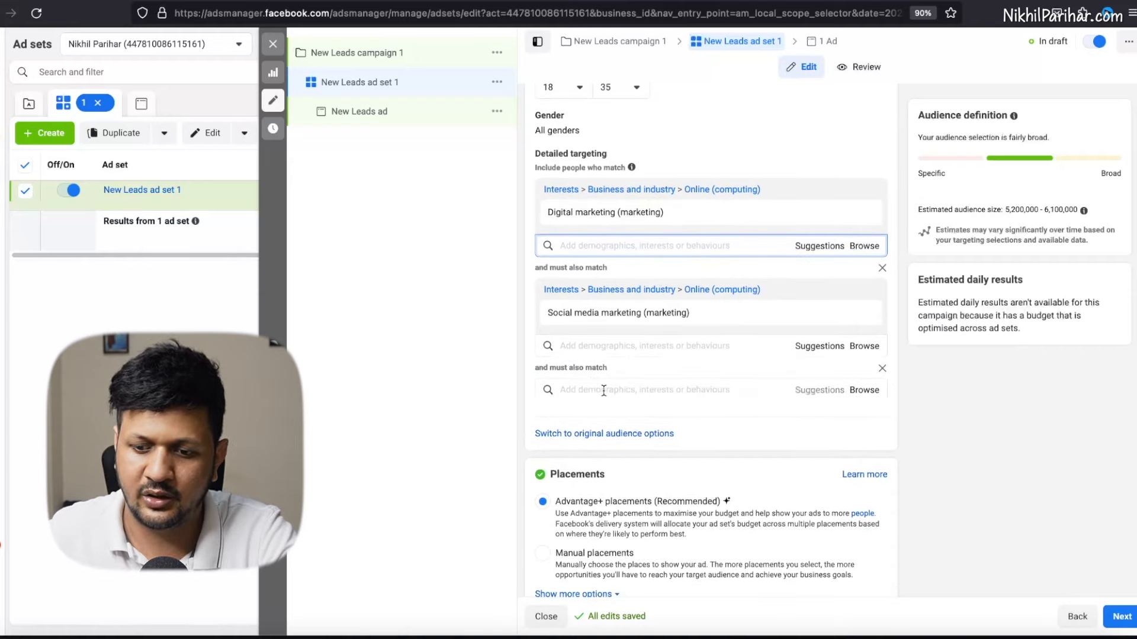
pyautogui.click(604, 391)
pyautogui.write('onl')
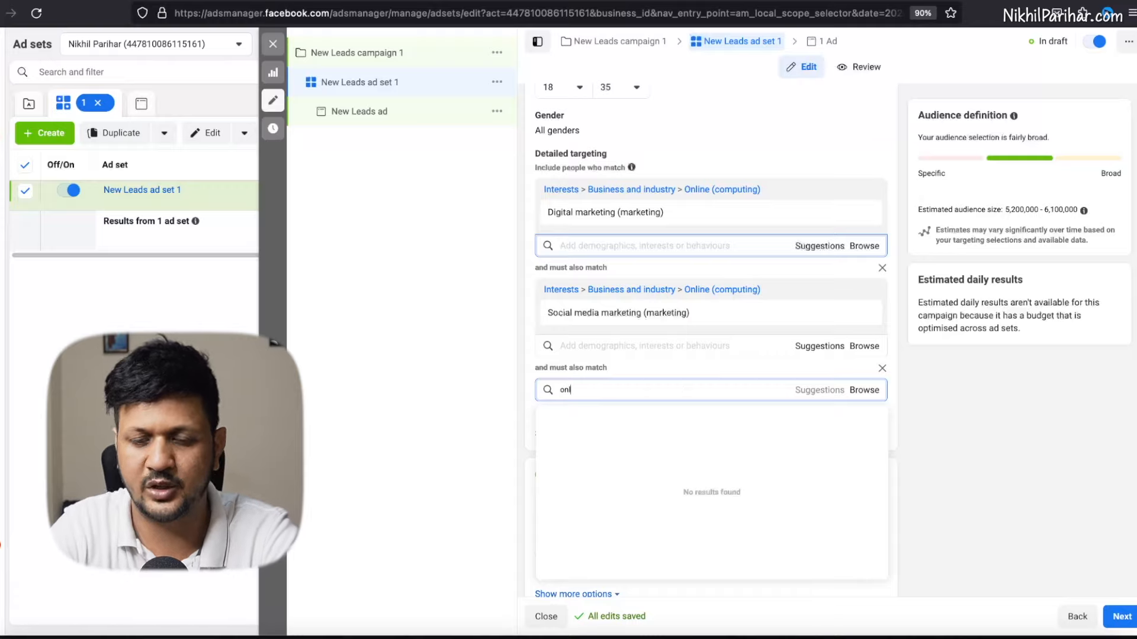
pyautogui.write('ine adver')
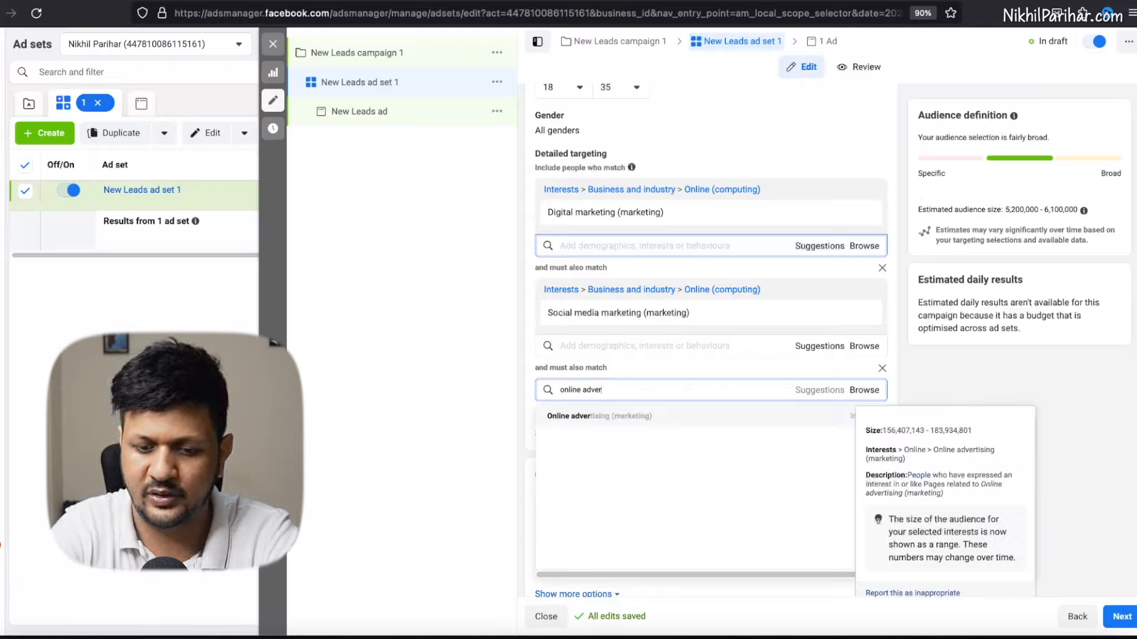
pyautogui.click(644, 416)
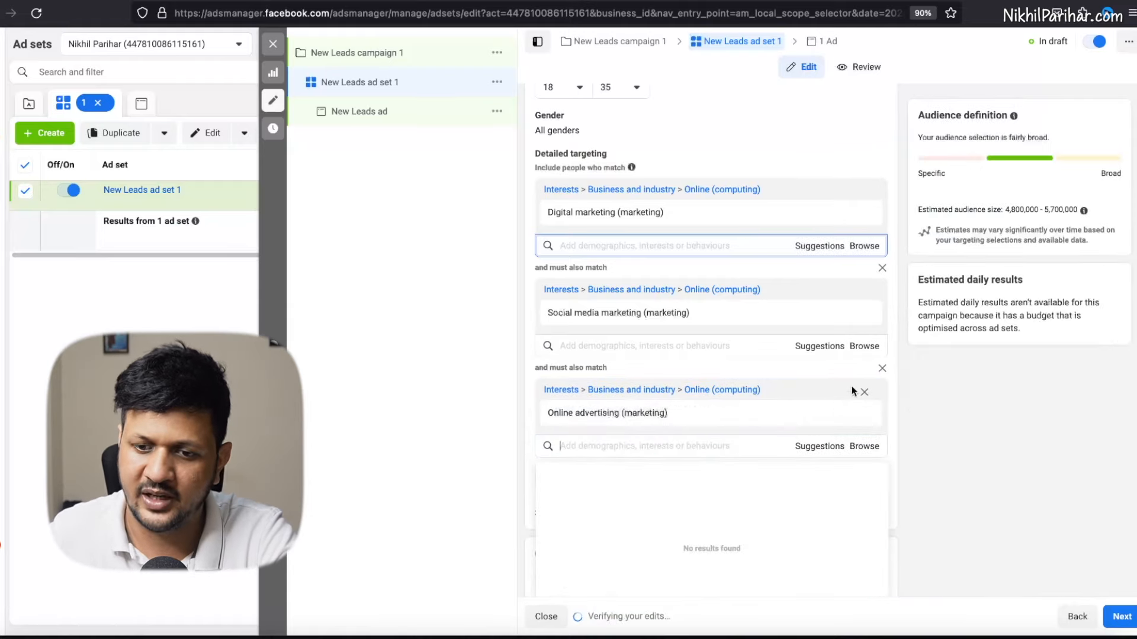
pyautogui.click(901, 382)
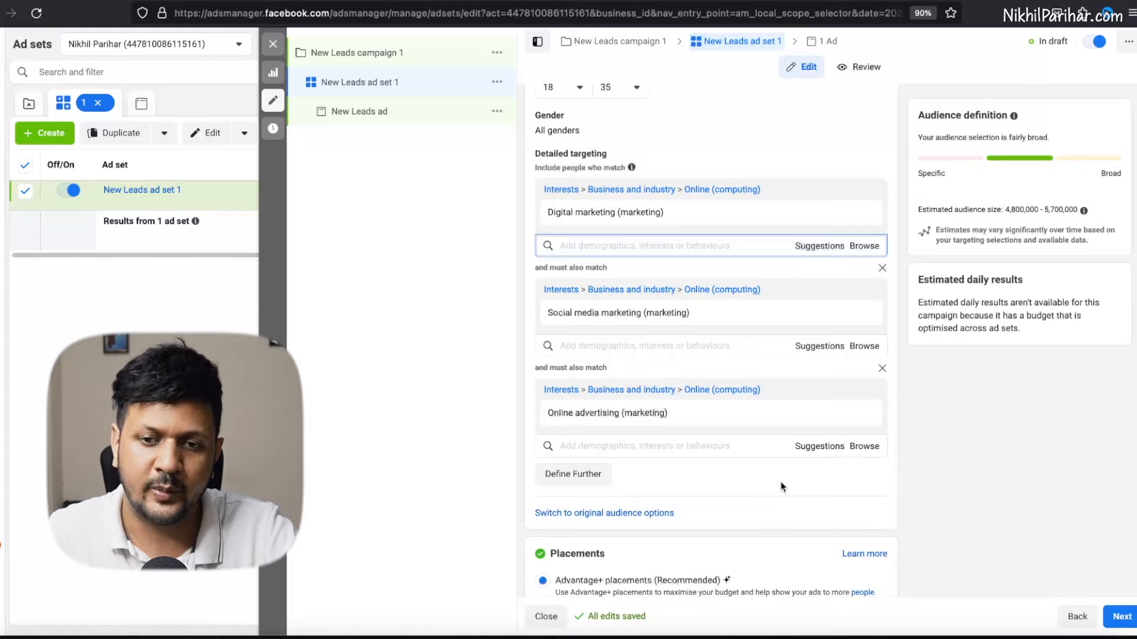
# Switch the ad set to manual placements and exclude the Audience Network and Messenger platforms.
pyautogui.scroll(3, 780, 484)
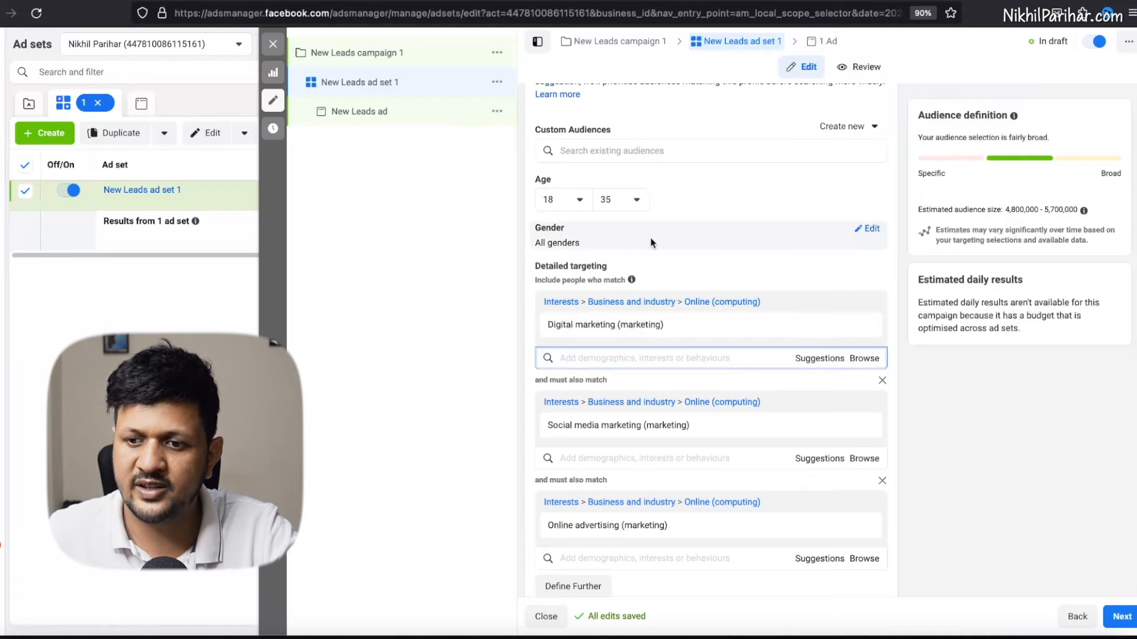
pyautogui.scroll(-4, 650, 243)
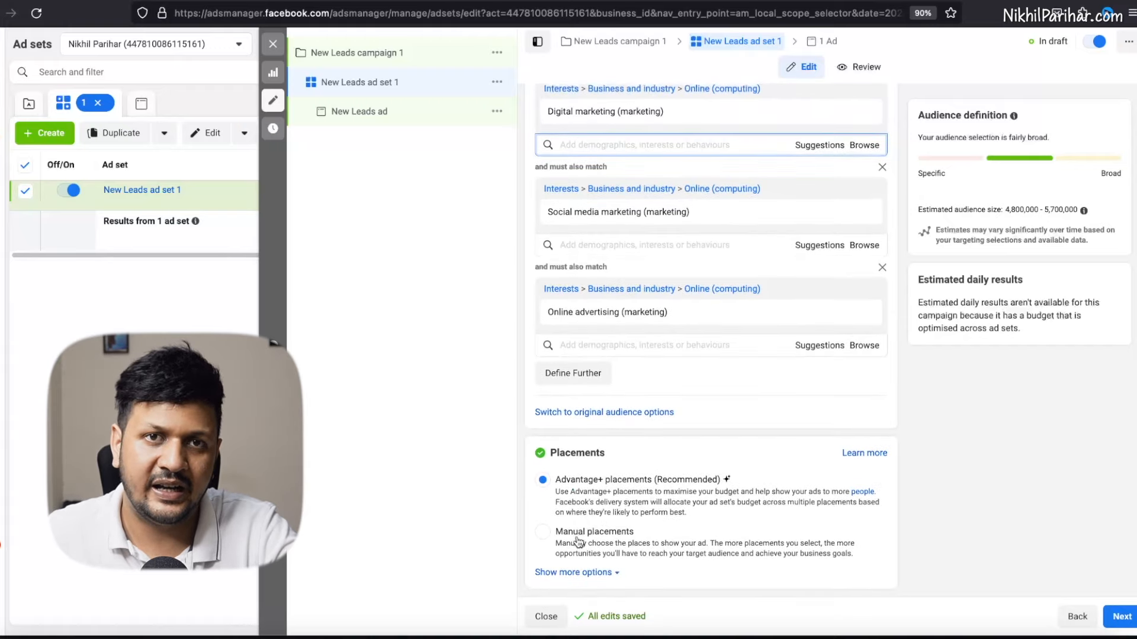
pyautogui.click(543, 533)
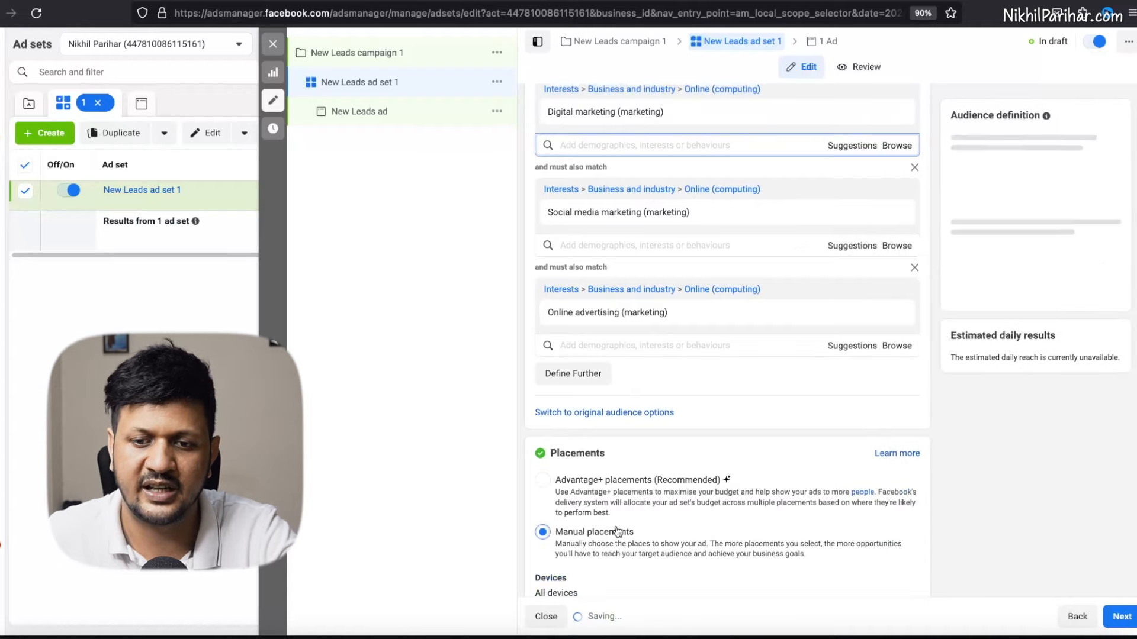
pyautogui.scroll(-3, 615, 526)
pyautogui.scroll(-2, 616, 529)
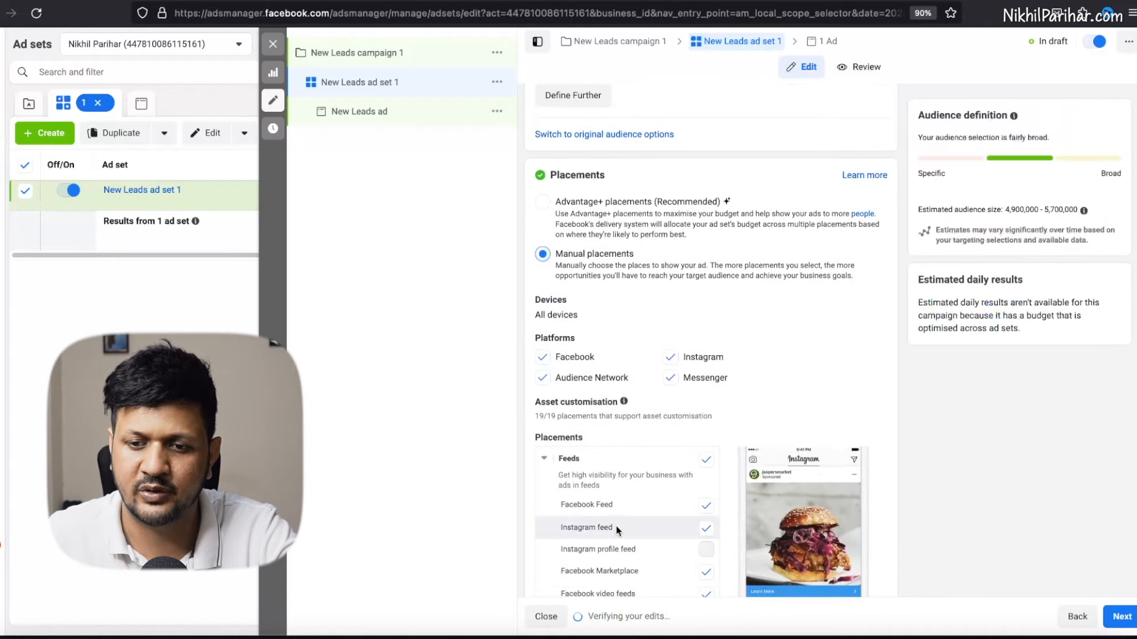
pyautogui.click(543, 379)
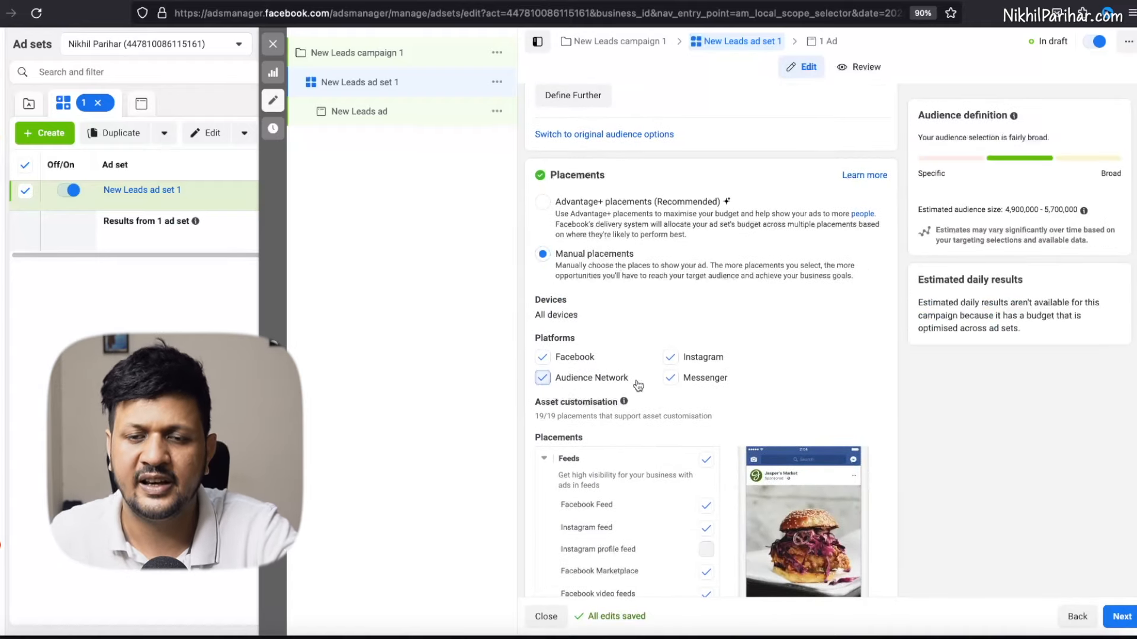
pyautogui.click(670, 380)
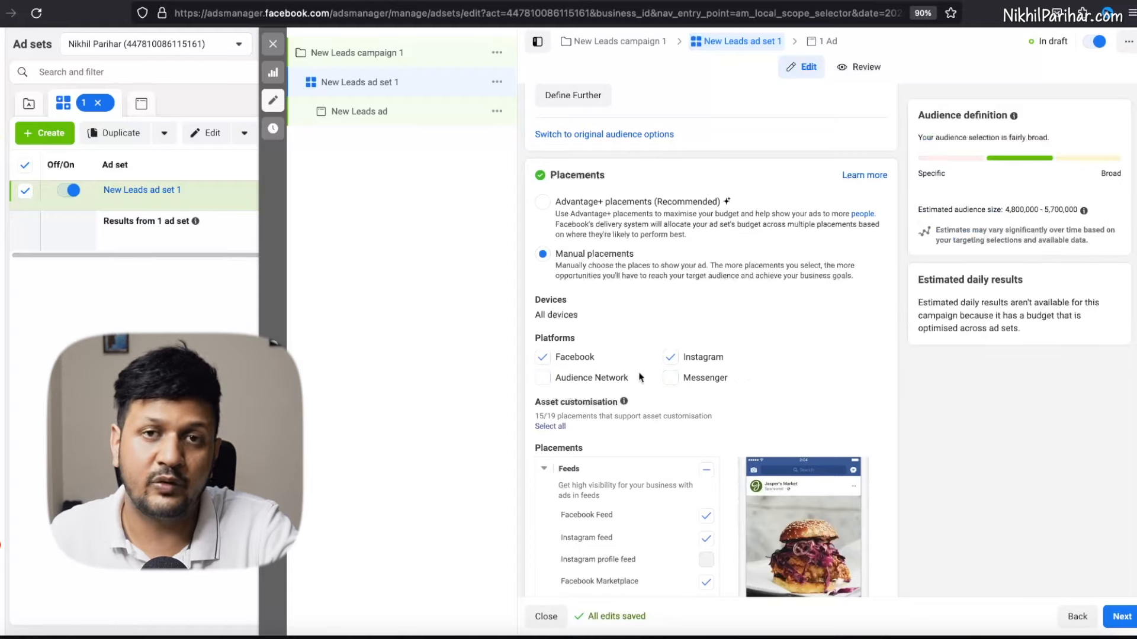
# Proceed to the ad level and rename the ad as New Leads ad 1.
pyautogui.scroll(-1, 755, 382)
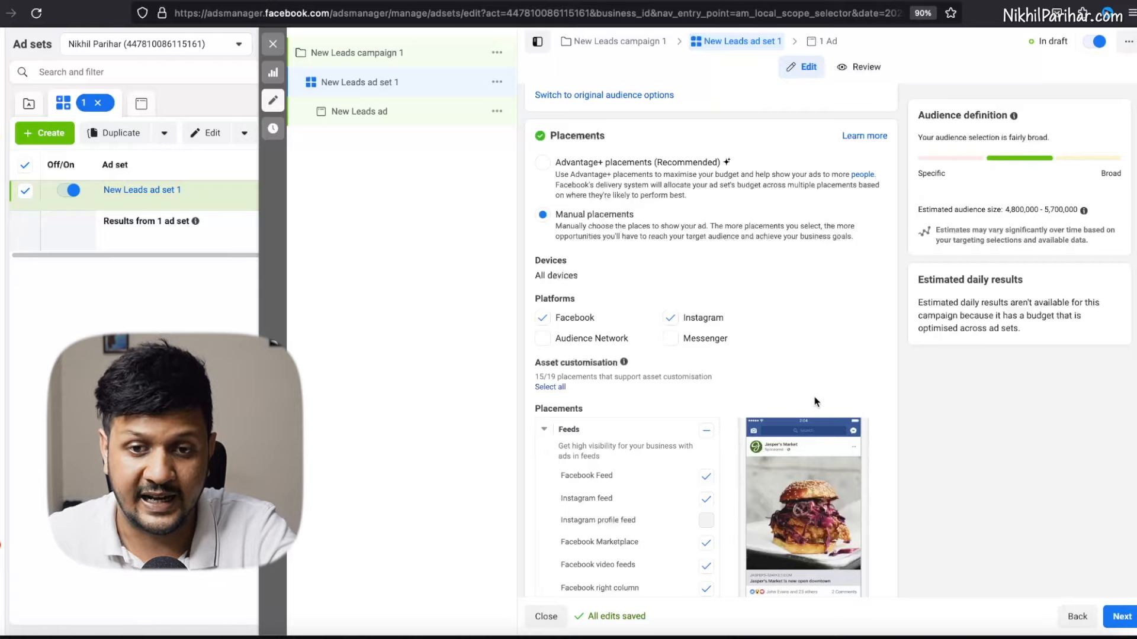
pyautogui.click(1121, 616)
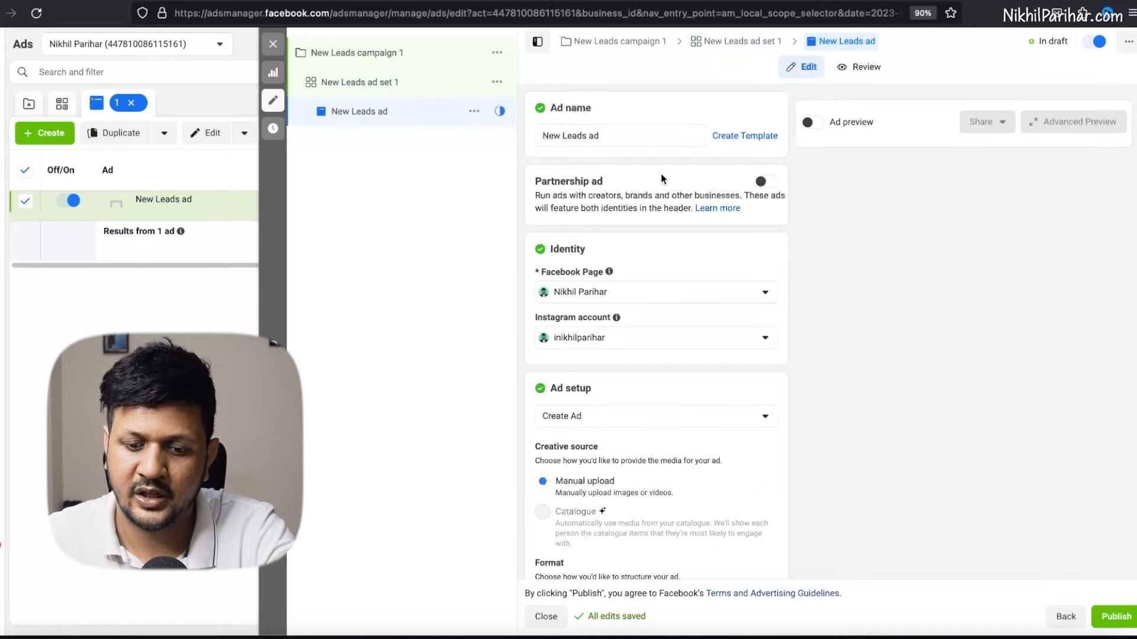
pyautogui.click(637, 135)
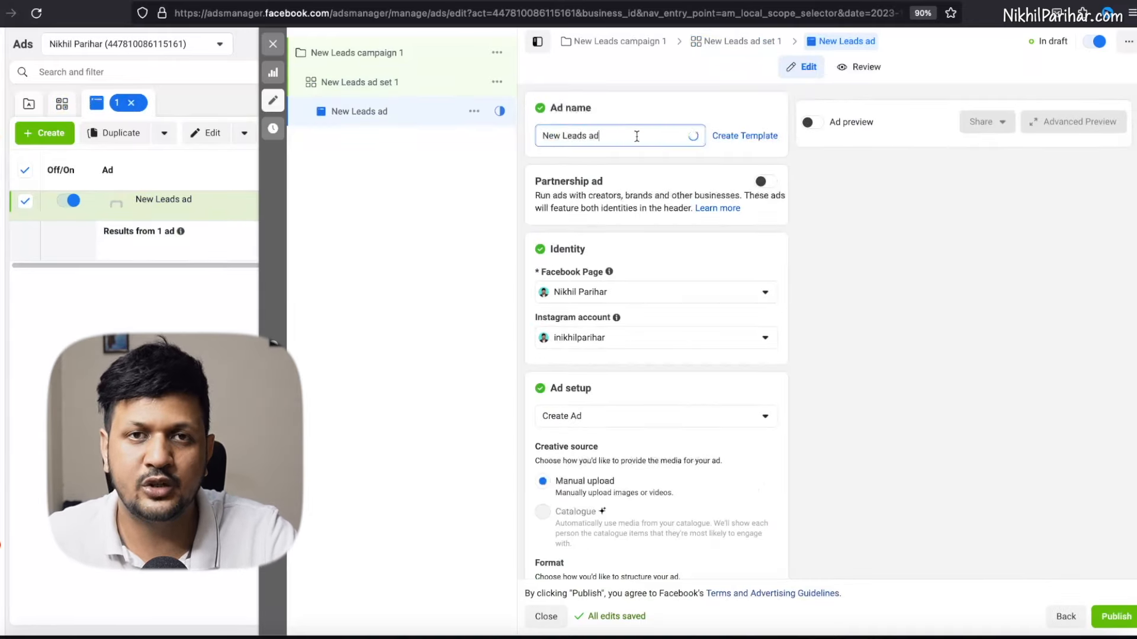
pyautogui.write('1')
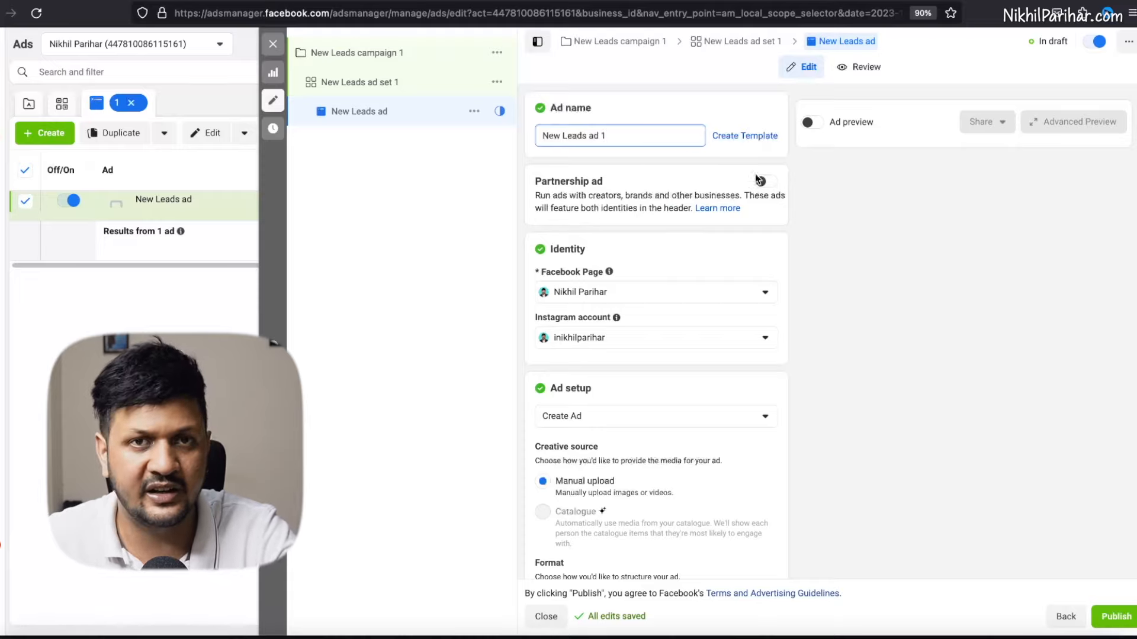
pyautogui.click(800, 184)
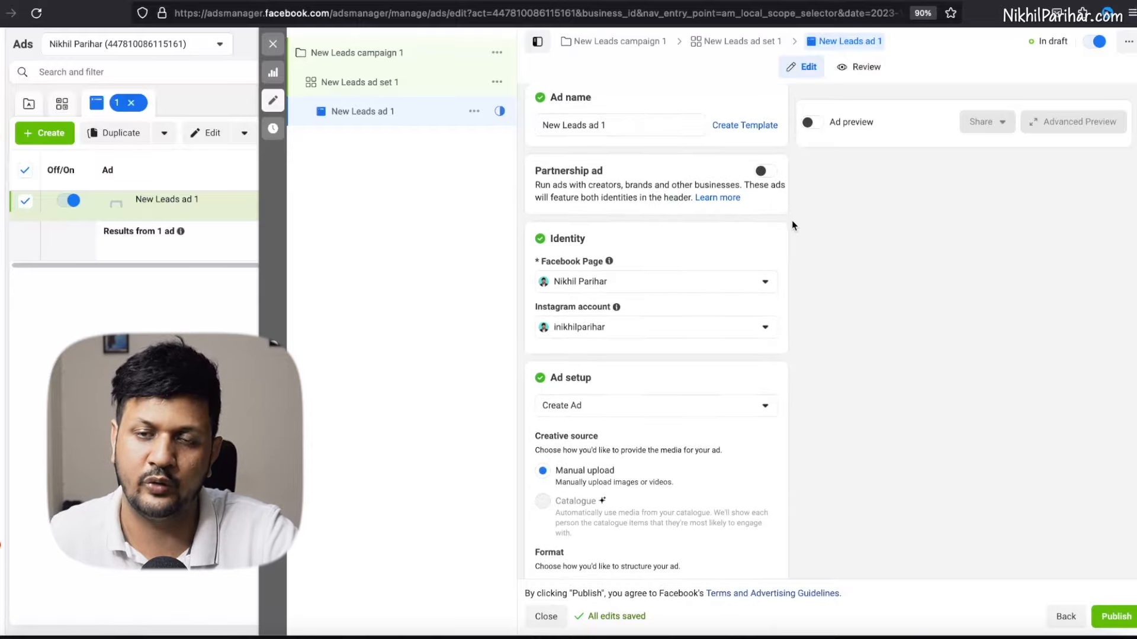
# Switch to ChatGPT and submit the prompt "write a facebook ad for my facebook ad course".
pyautogui.scroll(-2, 792, 224)
pyautogui.scroll(-7, 792, 225)
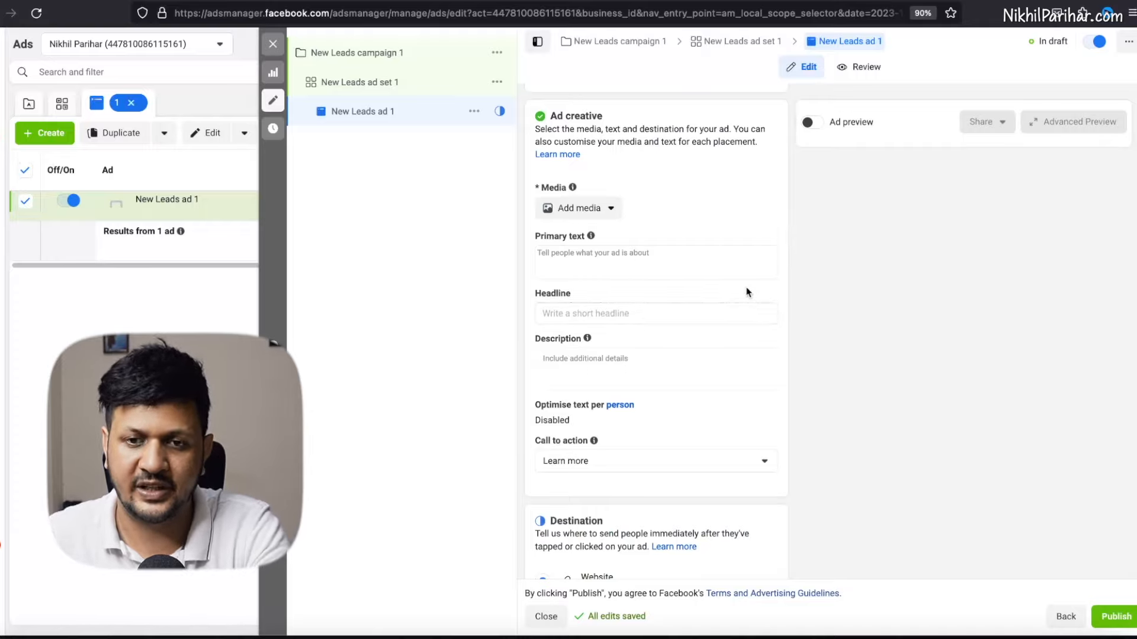
pyautogui.press('super+Tab')
pyautogui.press('super+Tab')
pyautogui.press('super+Tab')
pyautogui.press('super+Tab')
pyautogui.press('super+Tab')
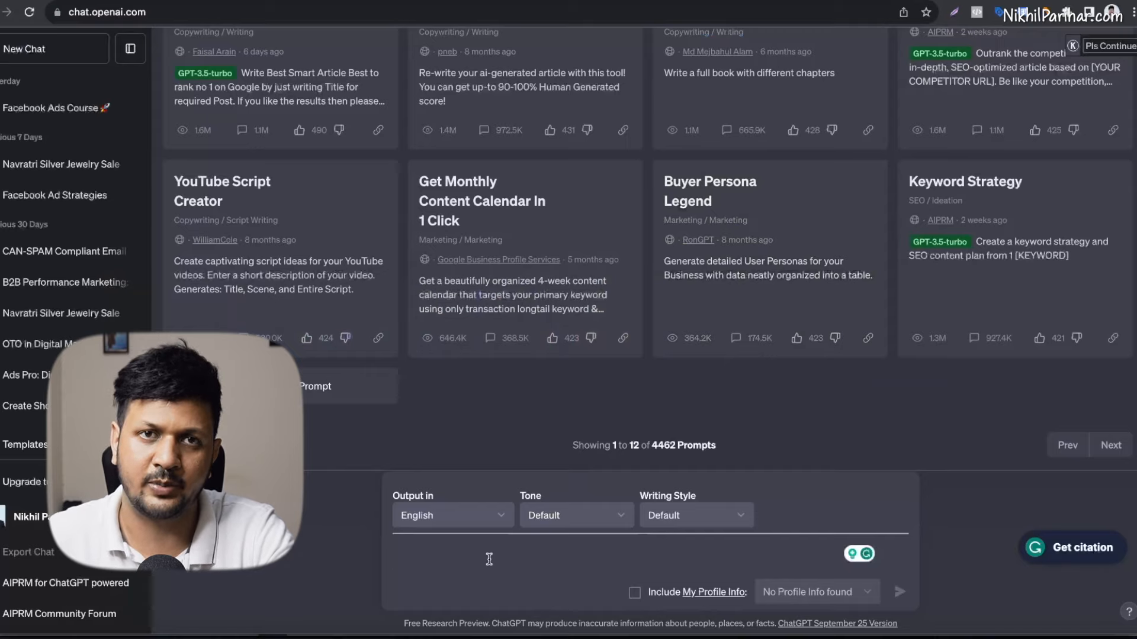
pyautogui.write('write a facebook ad for my facebook ad course')
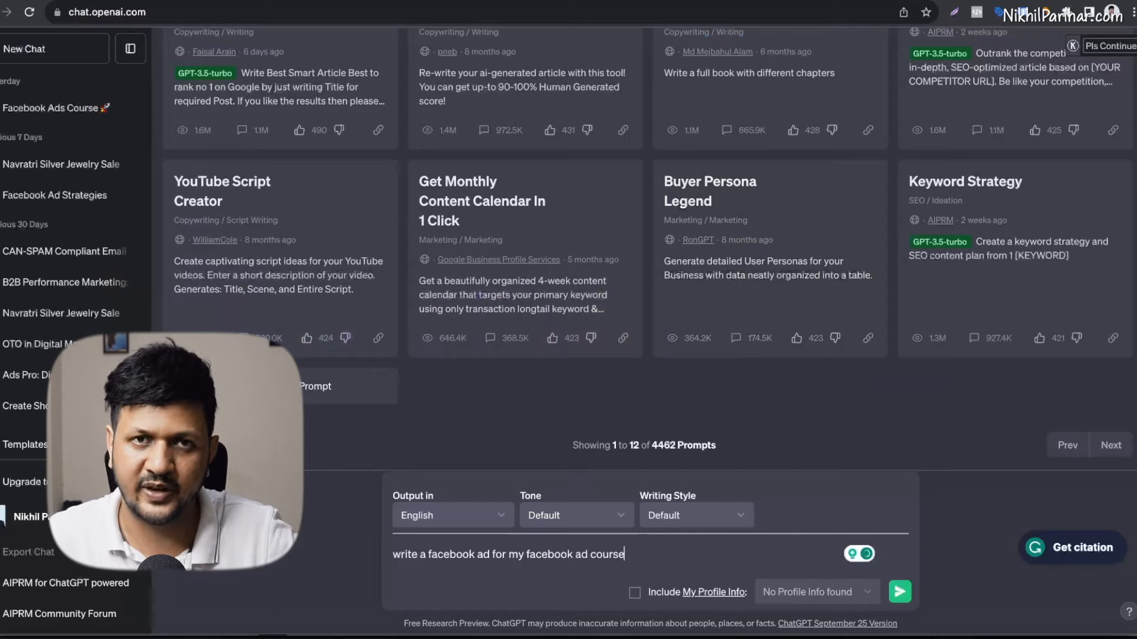
pyautogui.press('Return')
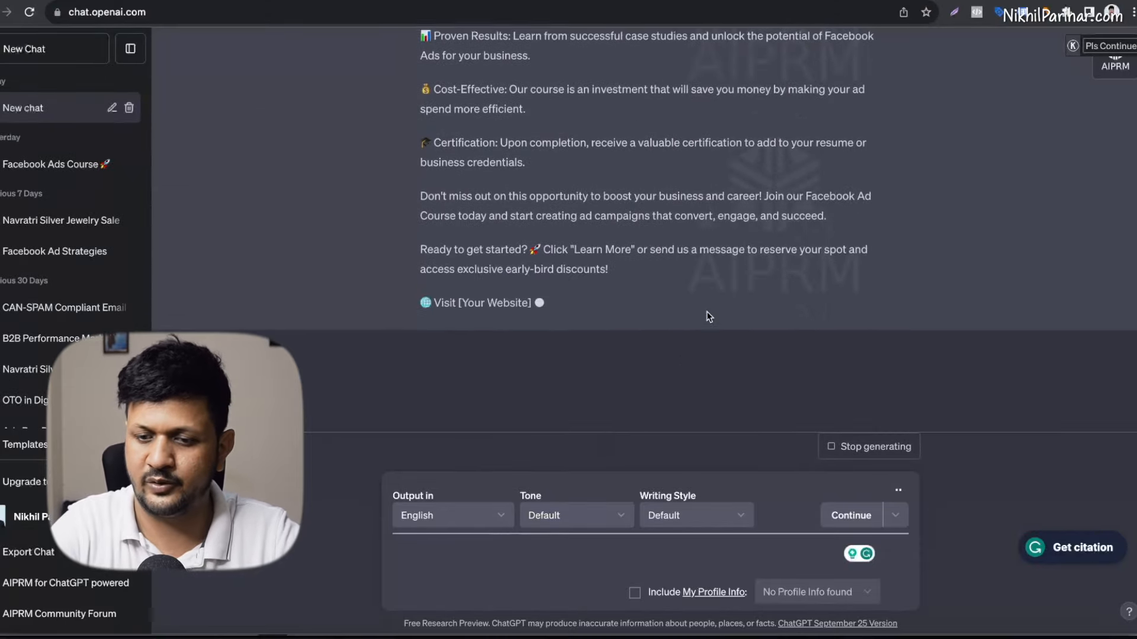
# Read through the generated Facebook ad copy, and return to Ads Manager to review the ad creative and destination fields.
pyautogui.scroll(8, 734, 309)
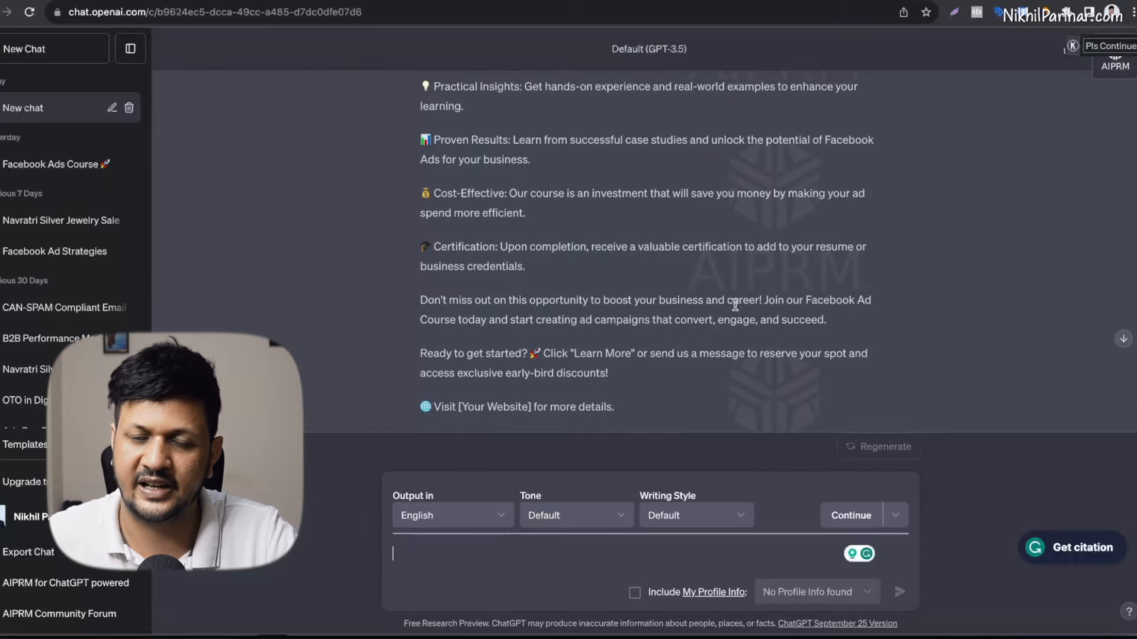
pyautogui.scroll(8, 734, 304)
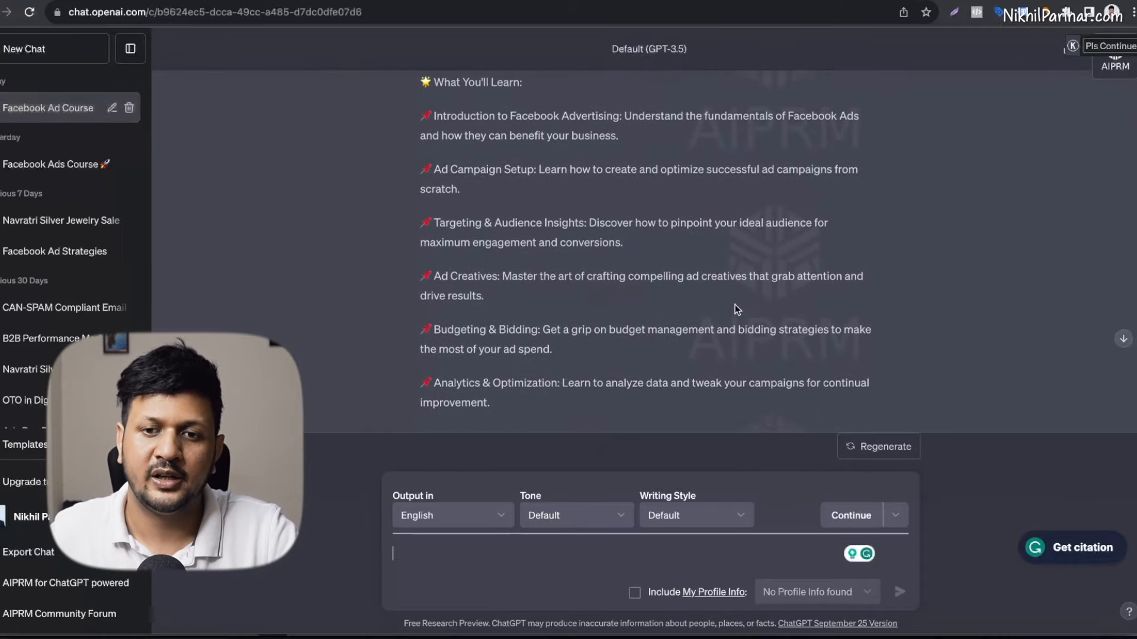
pyautogui.scroll(-4, 734, 304)
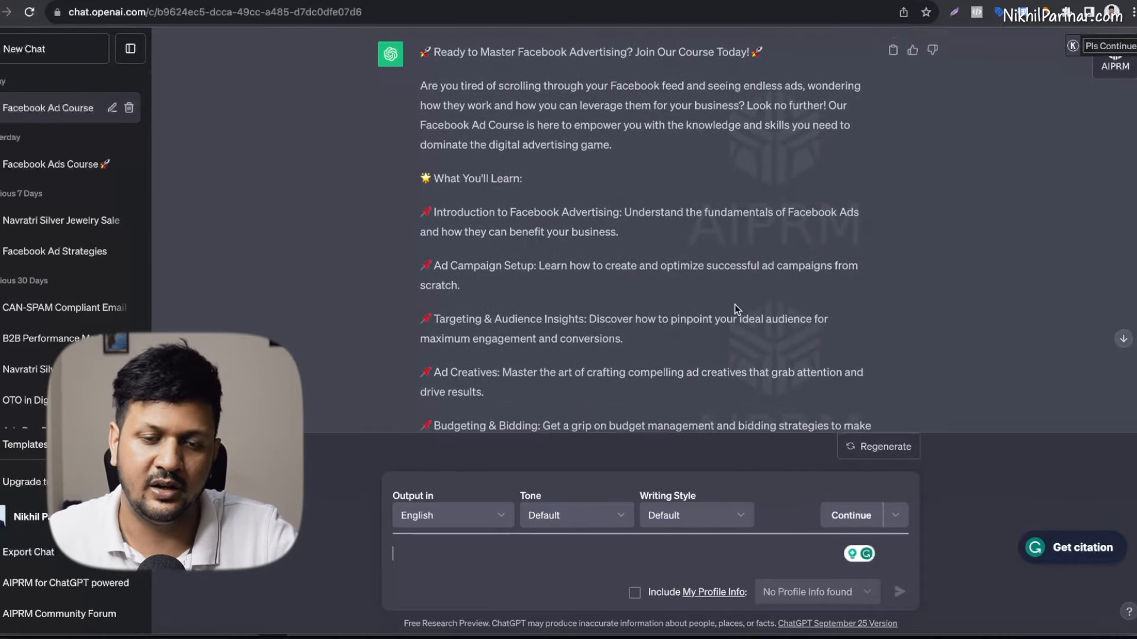
pyautogui.scroll(-4, 735, 304)
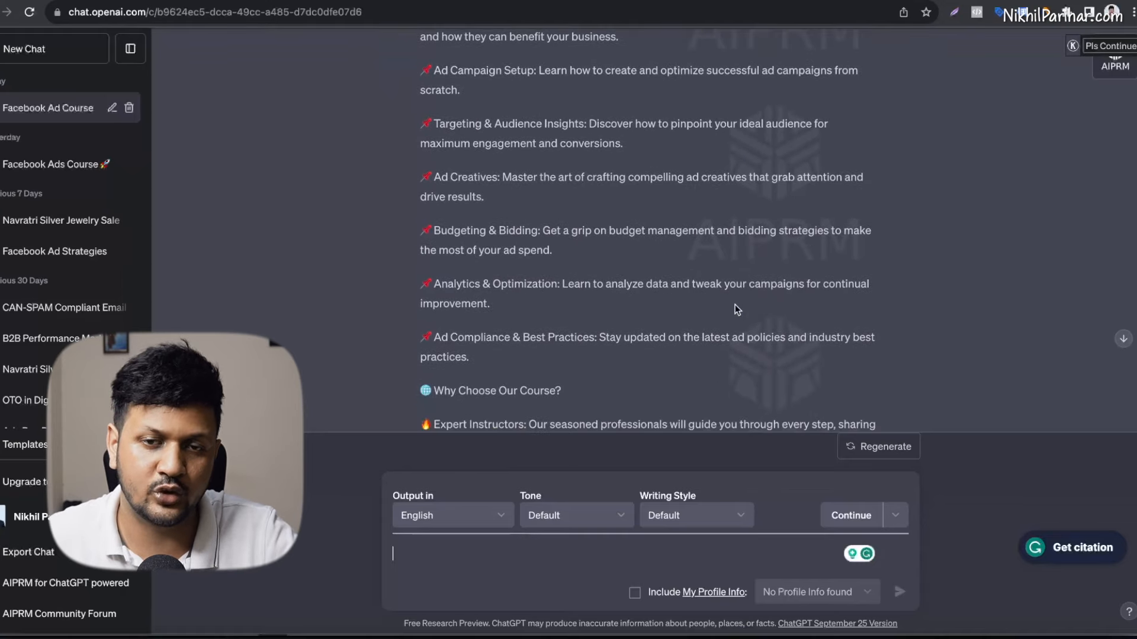
pyautogui.scroll(-1, 734, 304)
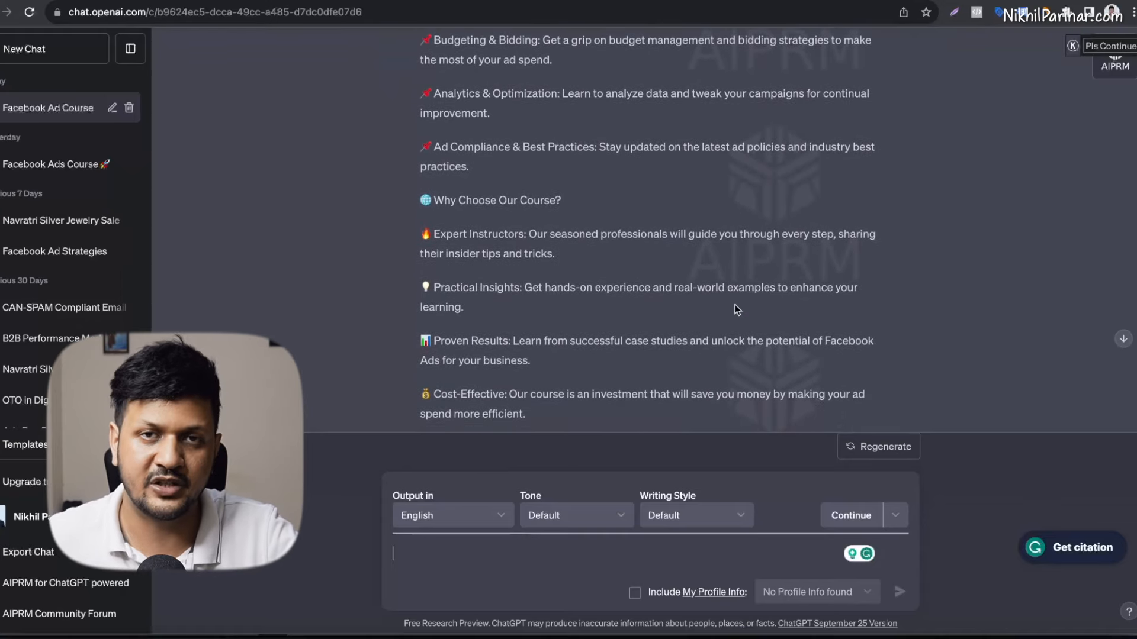
pyautogui.scroll(-3, 734, 304)
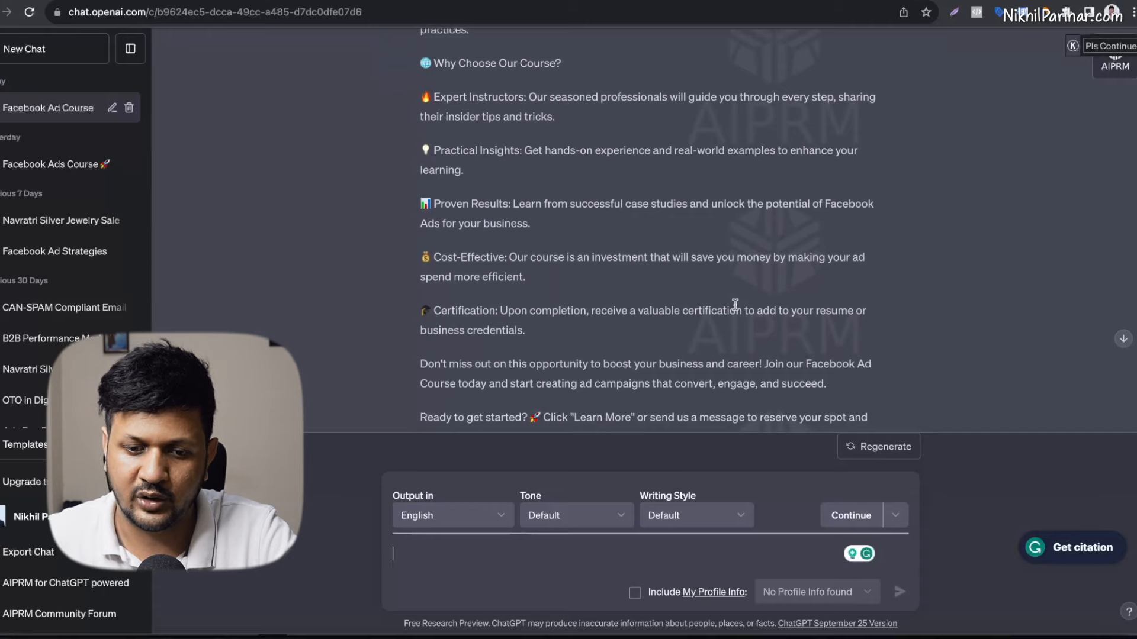
pyautogui.press('super+Tab')
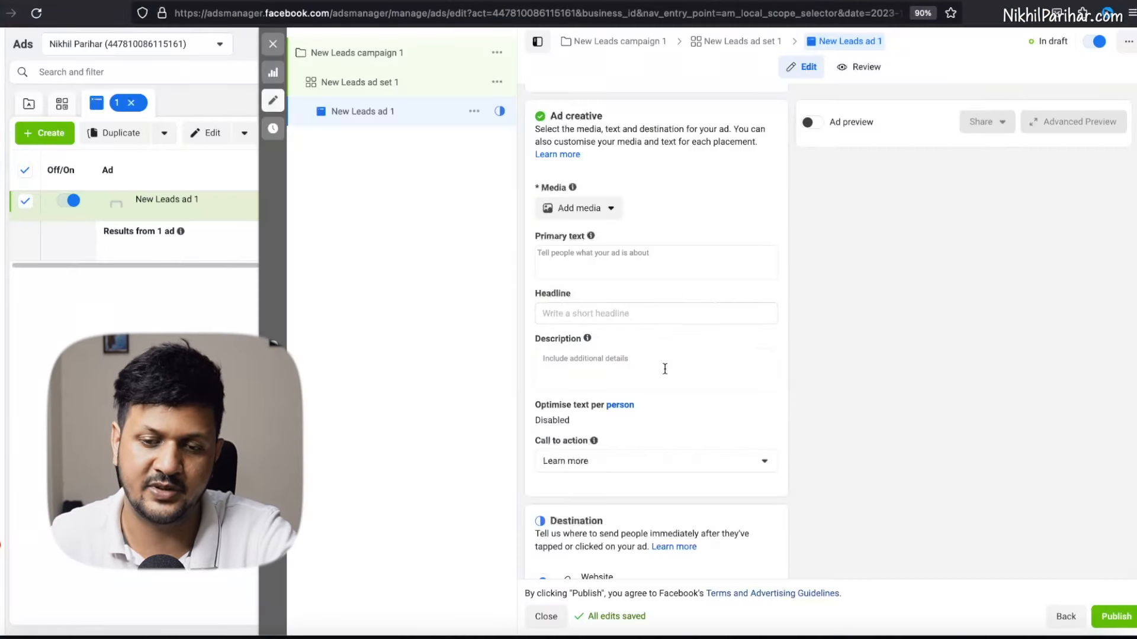
pyautogui.scroll(-3, 672, 423)
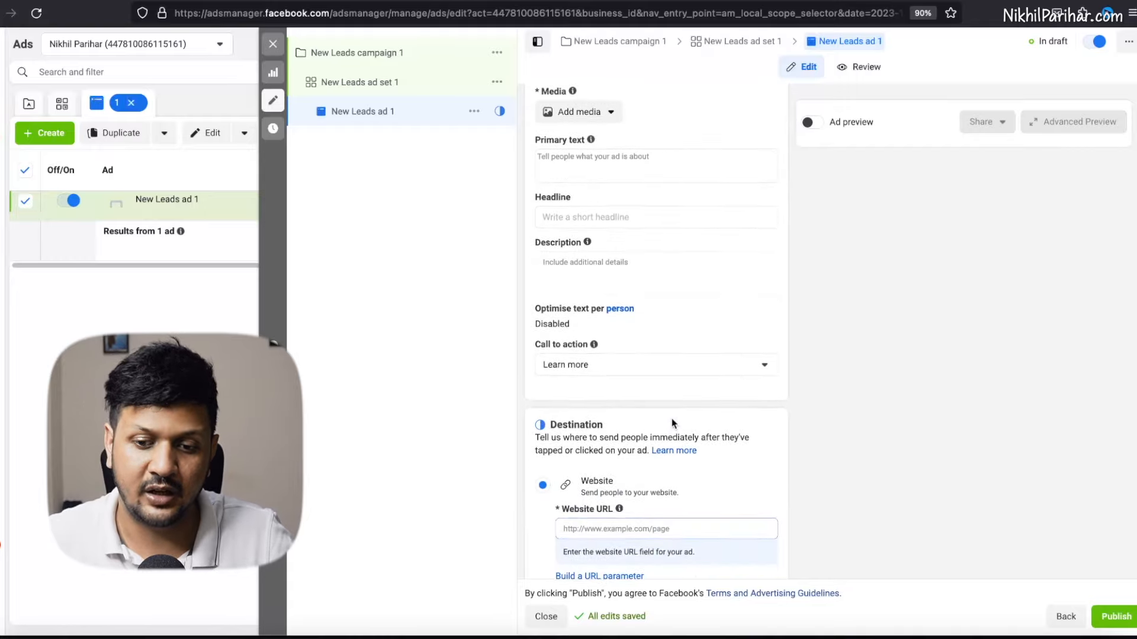
pyautogui.scroll(3, 811, 240)
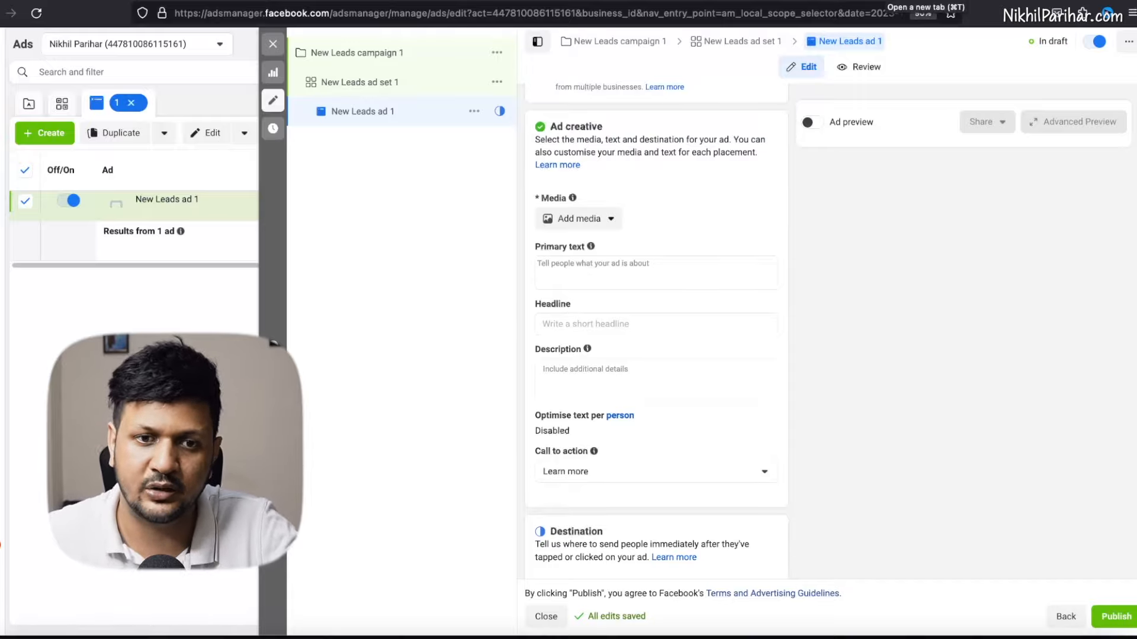
# Search the web for "facebook ad library" in a new browser tab and open Meta's Ad Library page.
pyautogui.press('super+t')
pyautogui.write('face')
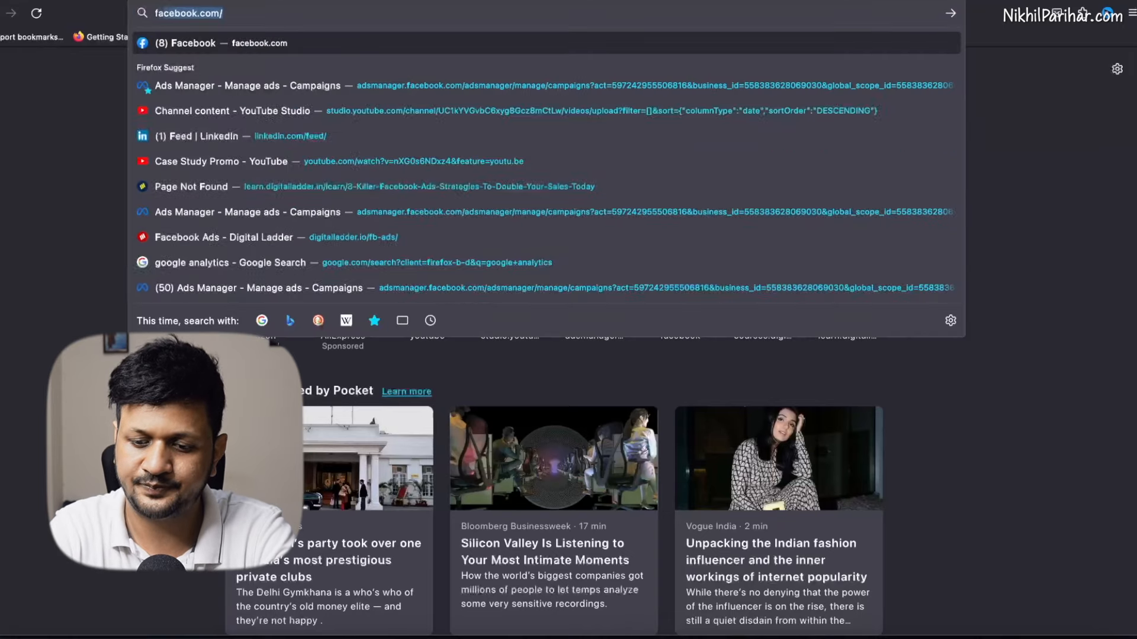
pyautogui.write('book')
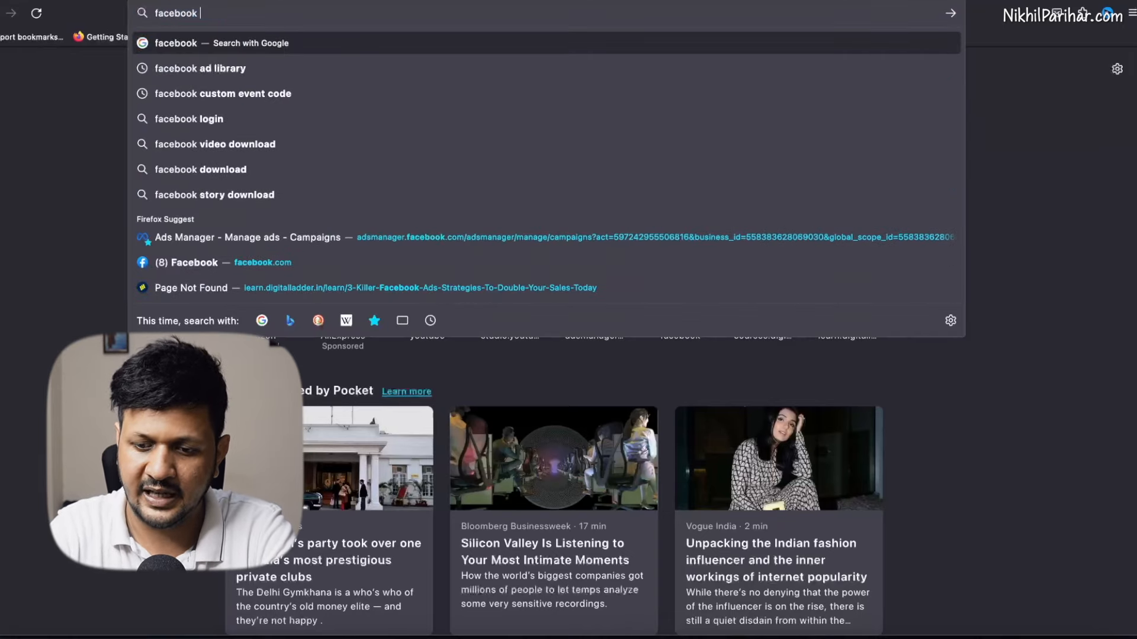
pyautogui.press('Down')
pyautogui.press('Return')
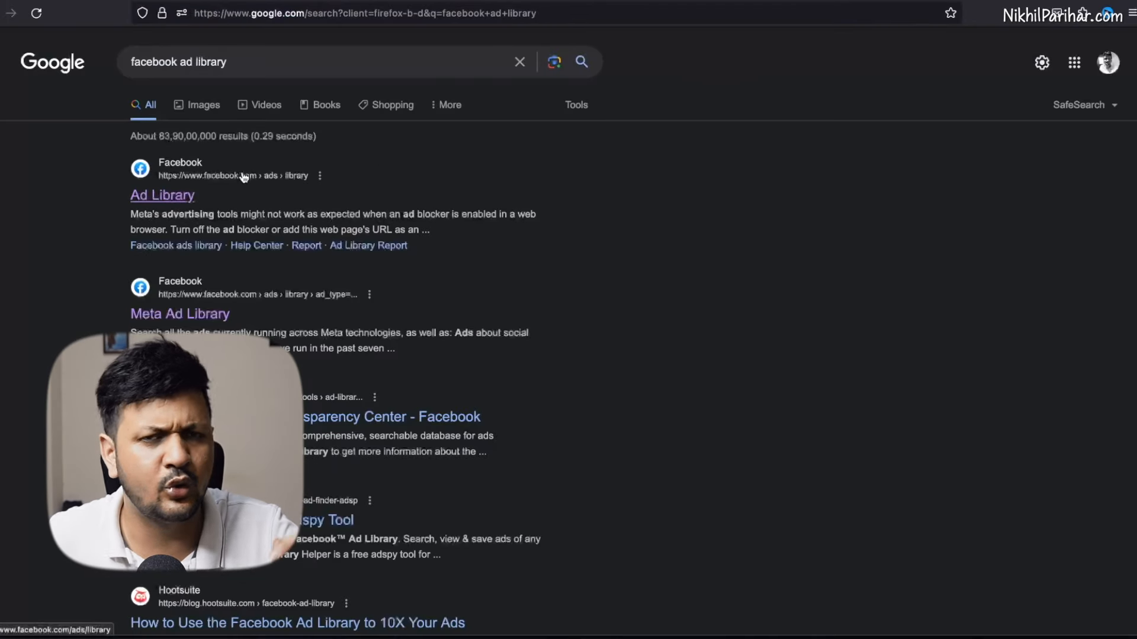
pyautogui.click(168, 197)
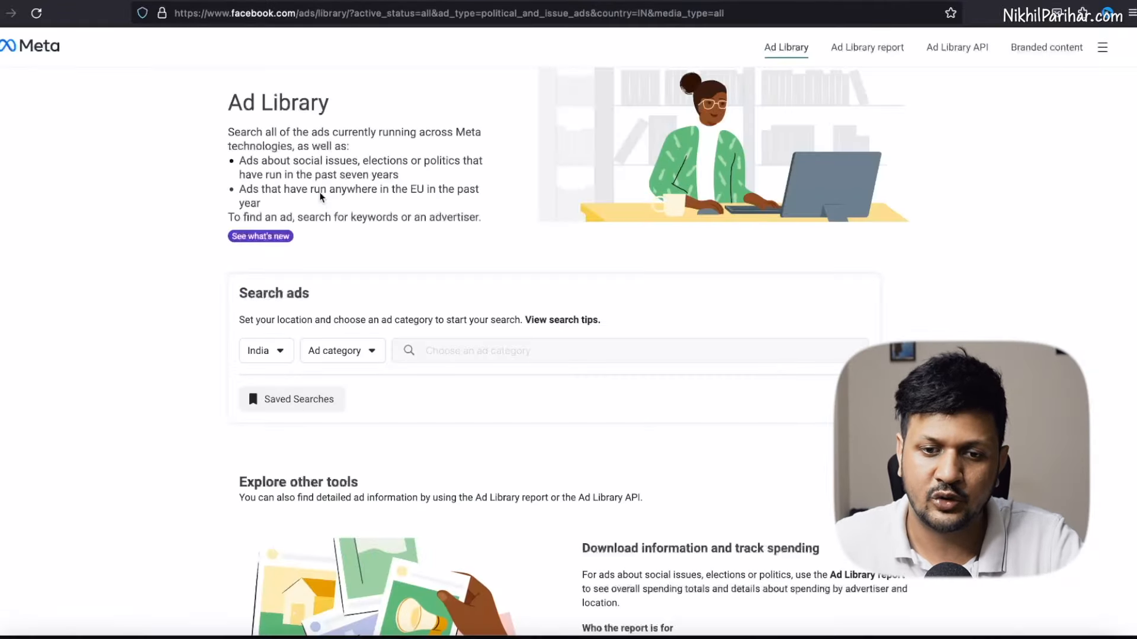
# Search the Ad Library for "facebook ad" across all ads in India.
pyautogui.scroll(-1, 340, 255)
pyautogui.scroll(-2, 340, 255)
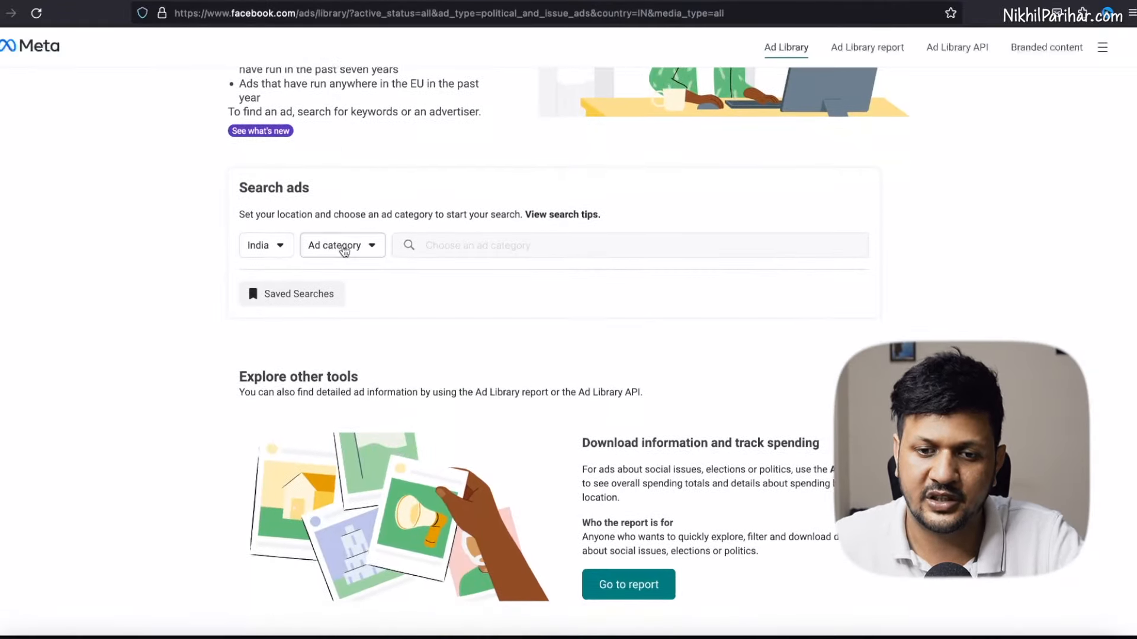
pyautogui.click(341, 246)
pyautogui.click(354, 311)
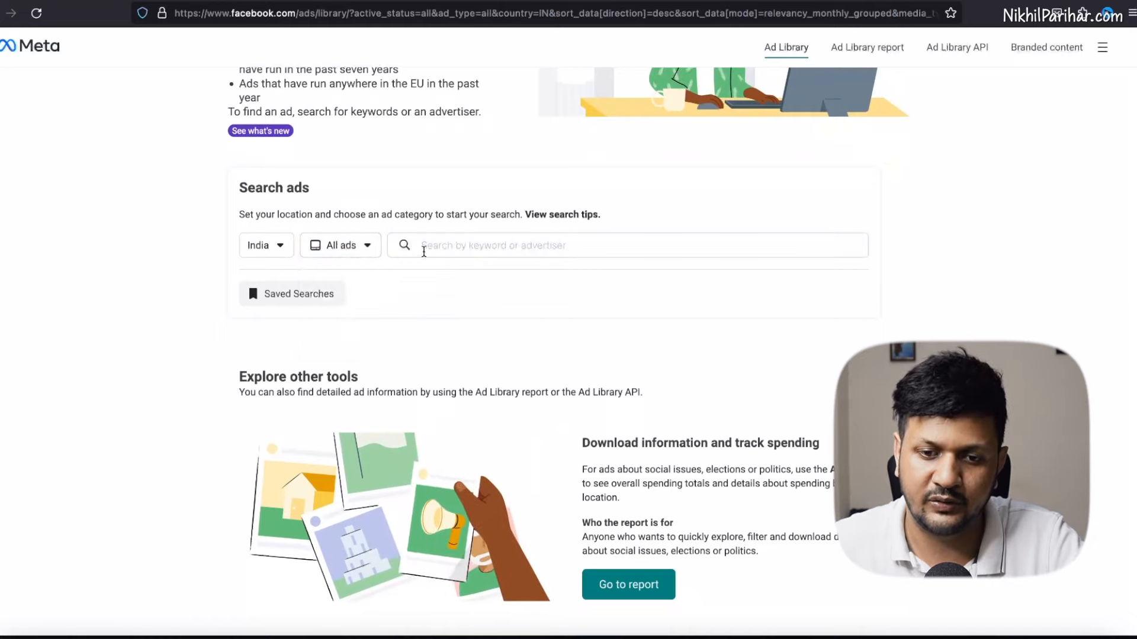
pyautogui.click(437, 246)
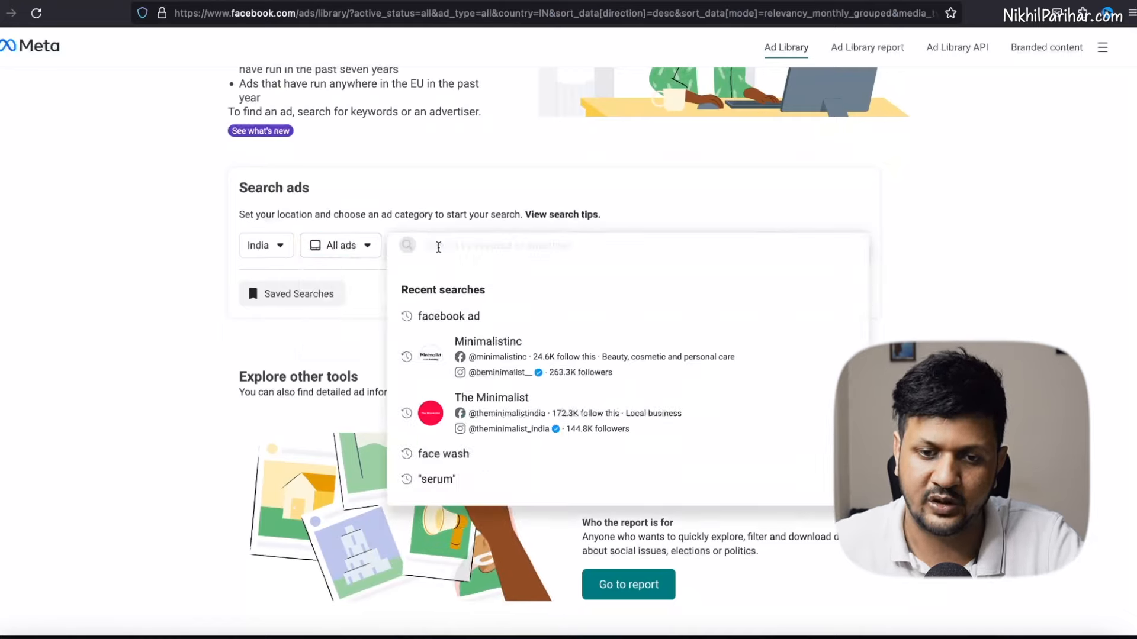
pyautogui.write('facebook ad')
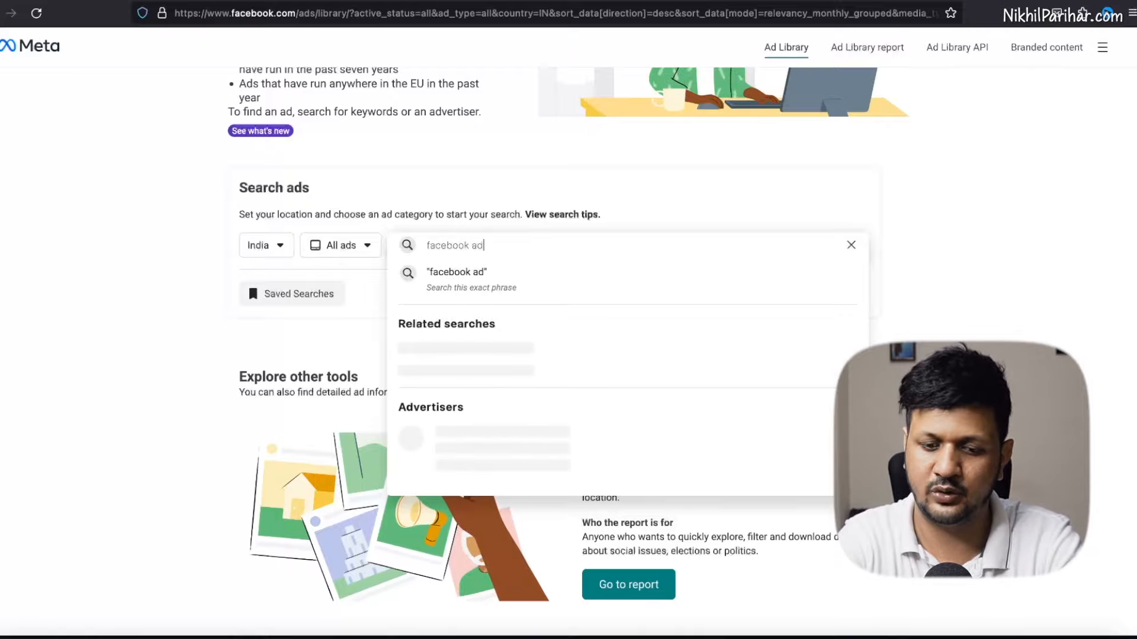
pyautogui.press('Return')
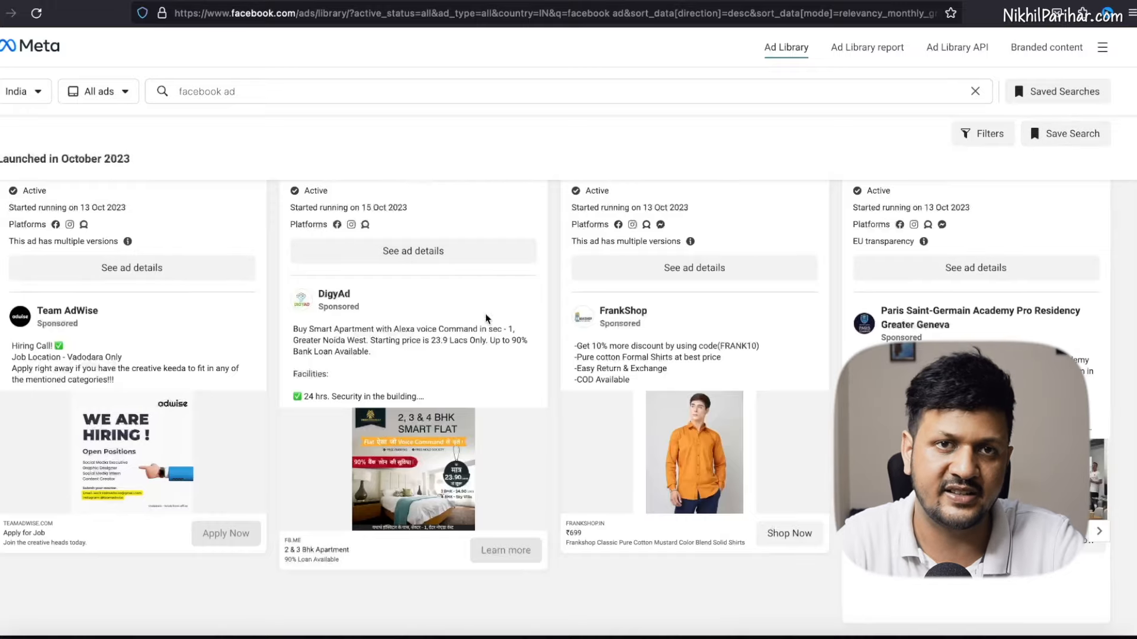
# Browse the Ad Library results launched in October 2023, examining competitors' ad copy, creatives and calls to action.
pyautogui.scroll(-3, 514, 337)
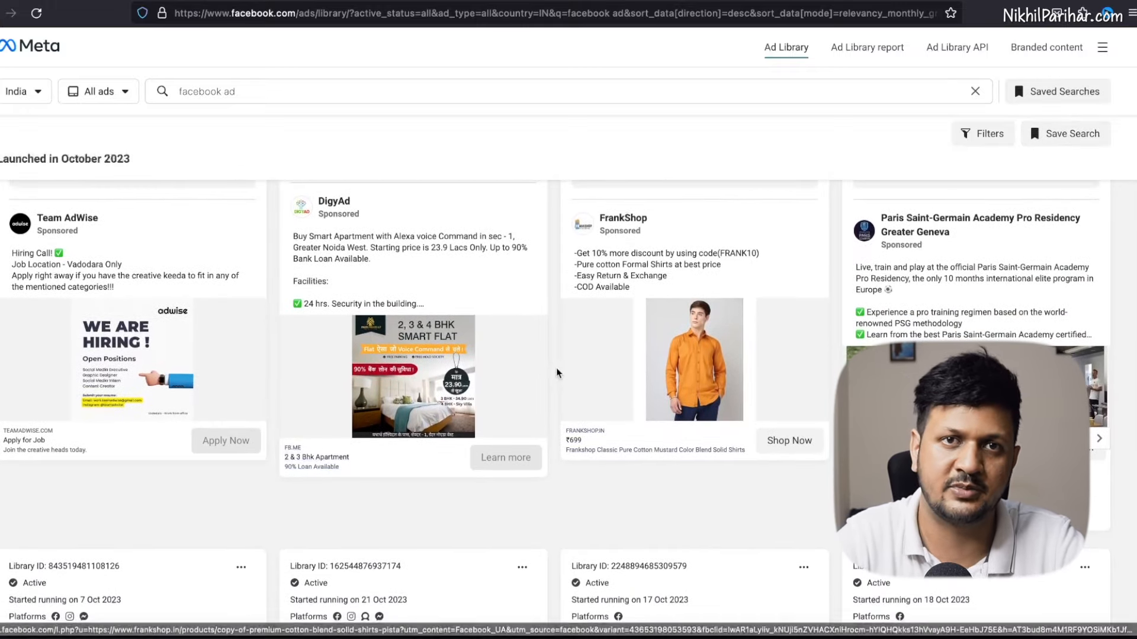
pyautogui.scroll(-5, 551, 374)
pyautogui.scroll(-7, 557, 372)
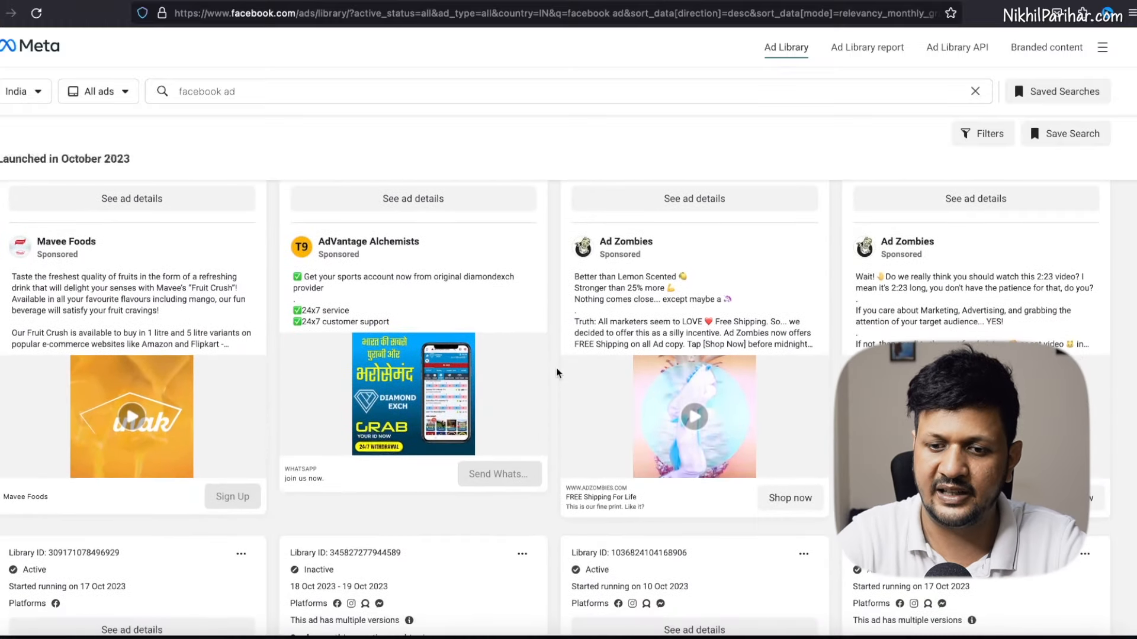
pyautogui.scroll(-1, 557, 372)
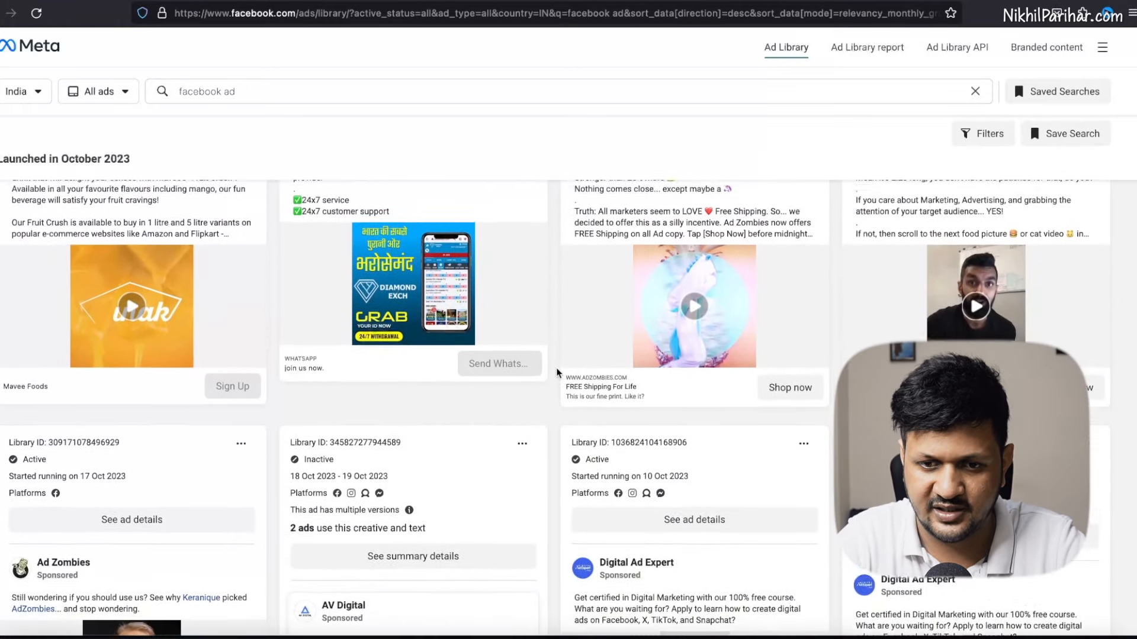
pyautogui.scroll(6, 557, 372)
pyautogui.scroll(-10, 557, 372)
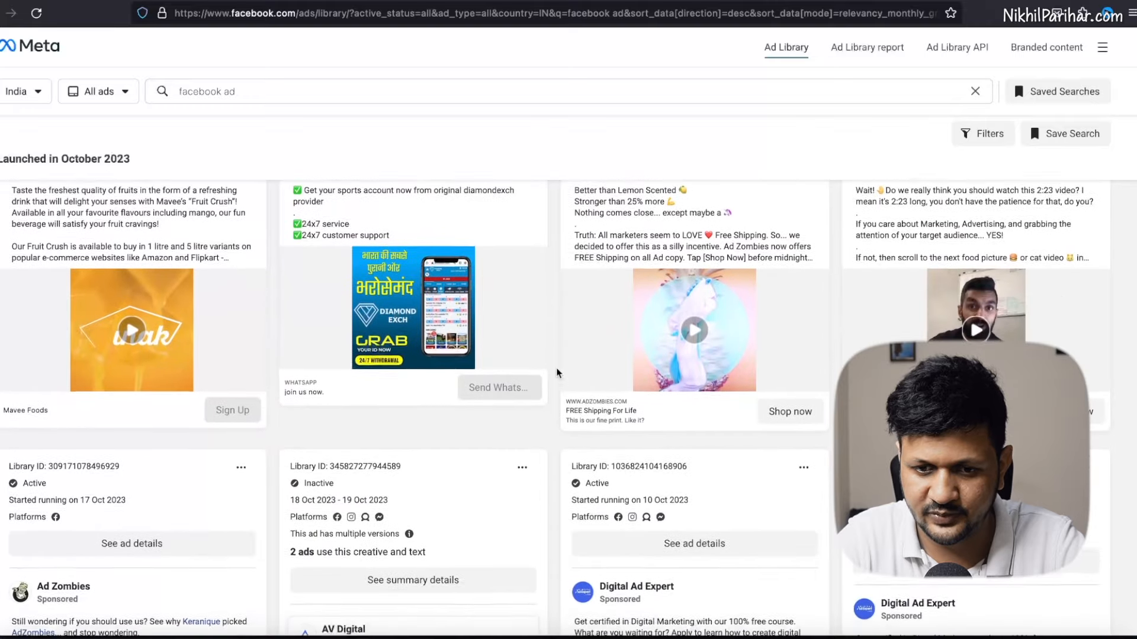
pyautogui.scroll(-10, 557, 372)
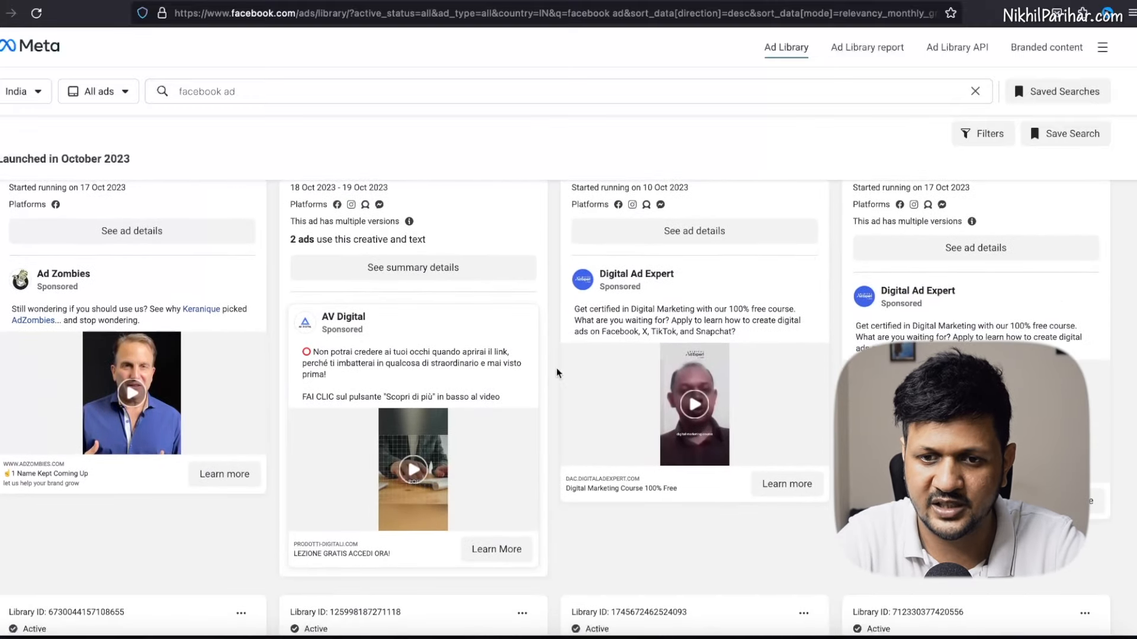
pyautogui.scroll(5, 557, 372)
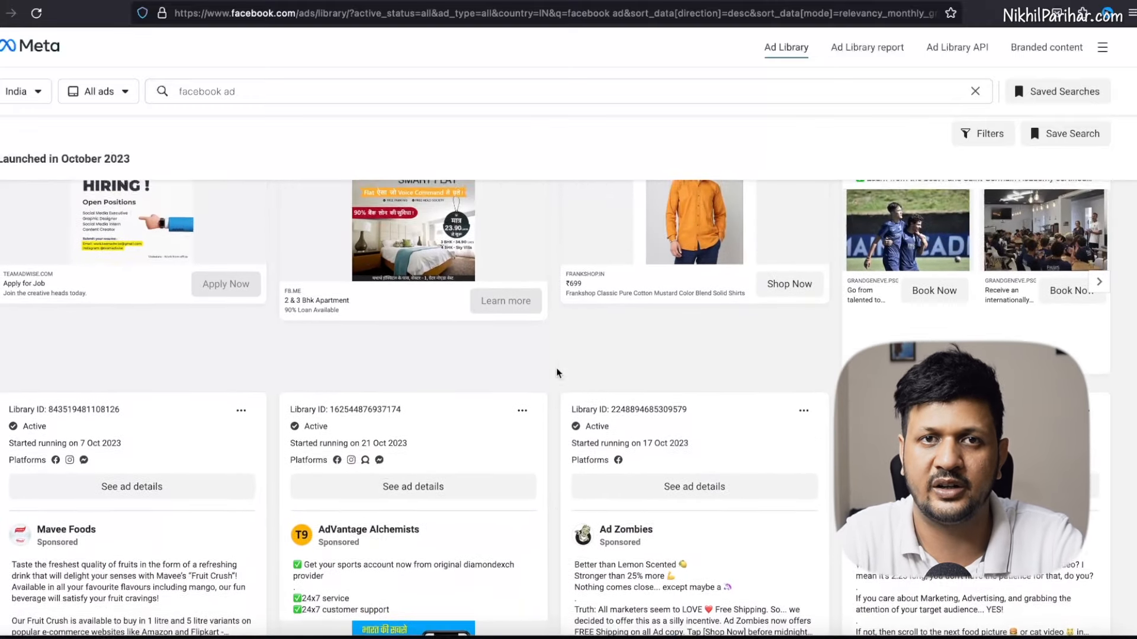
pyautogui.scroll(5, 557, 372)
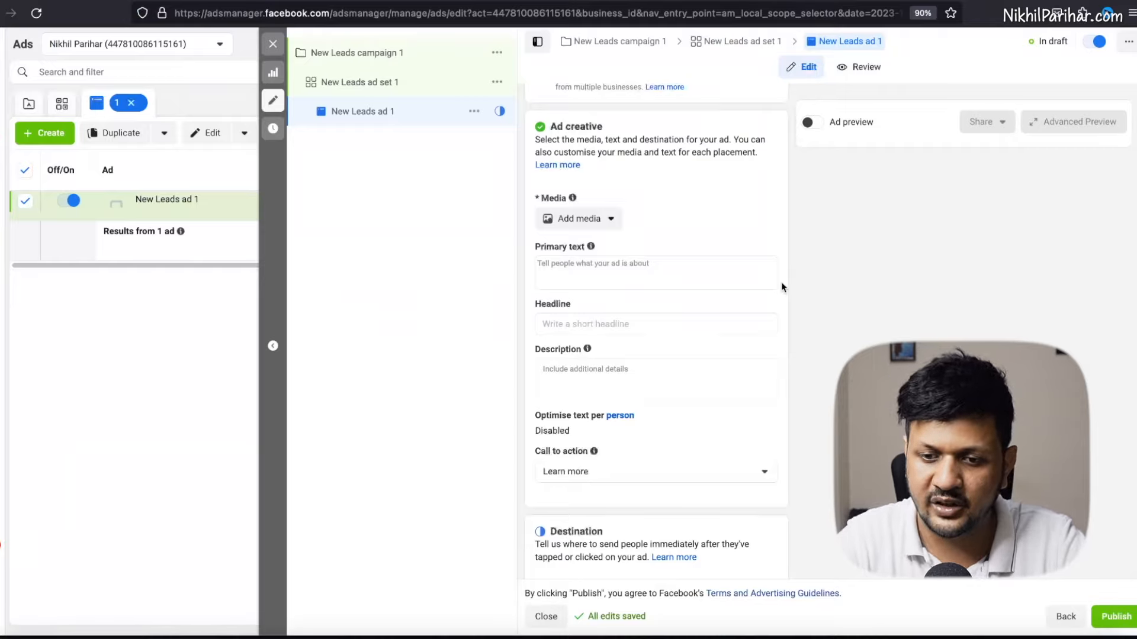
# In New Leads ad 1 in Ads Manager, enter the advertiser's own .com domain as the destination's website URL.
pyautogui.scroll(-5, 780, 281)
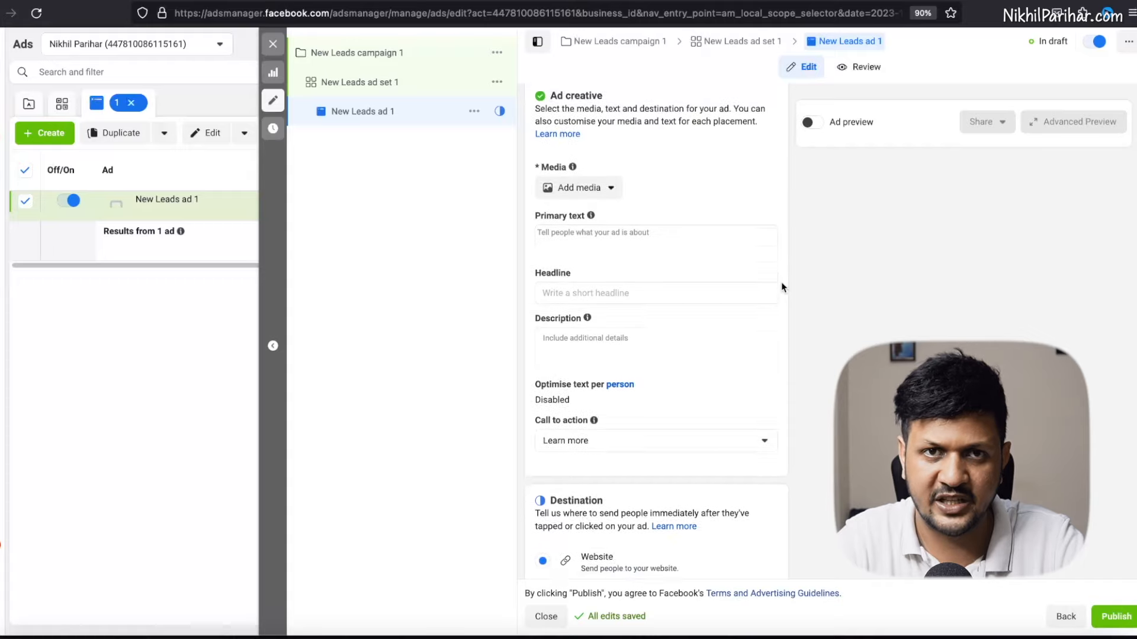
pyautogui.click(680, 355)
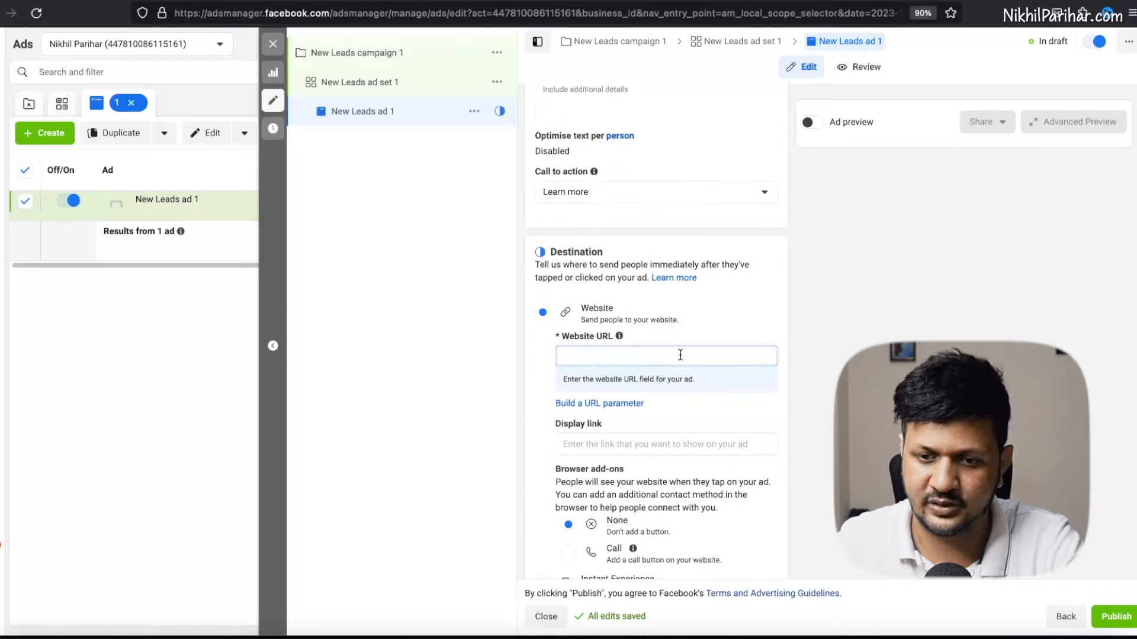
pyautogui.write('nikhilpa')
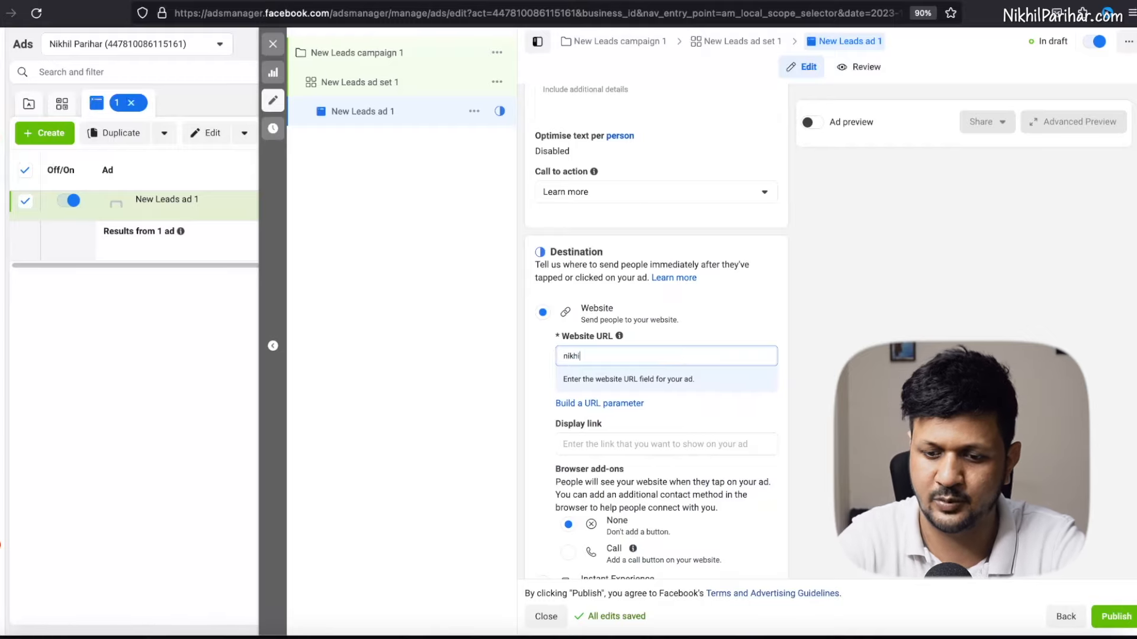
pyautogui.write('riha')
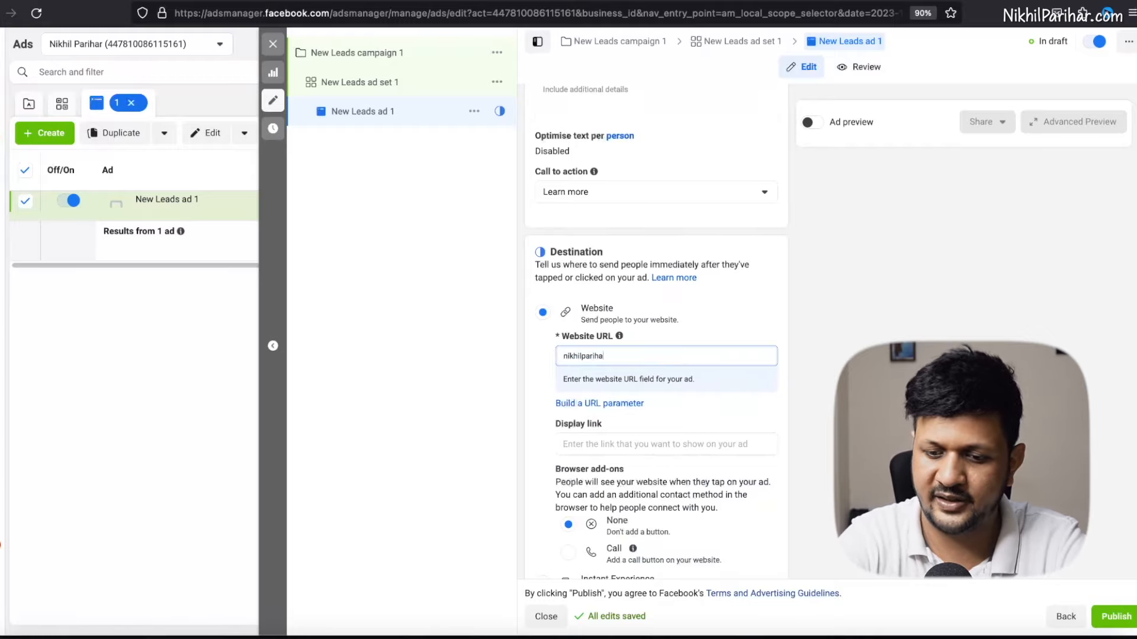
pyautogui.write('r')
pyautogui.scroll(-1, 687, 416)
pyautogui.write('.com')
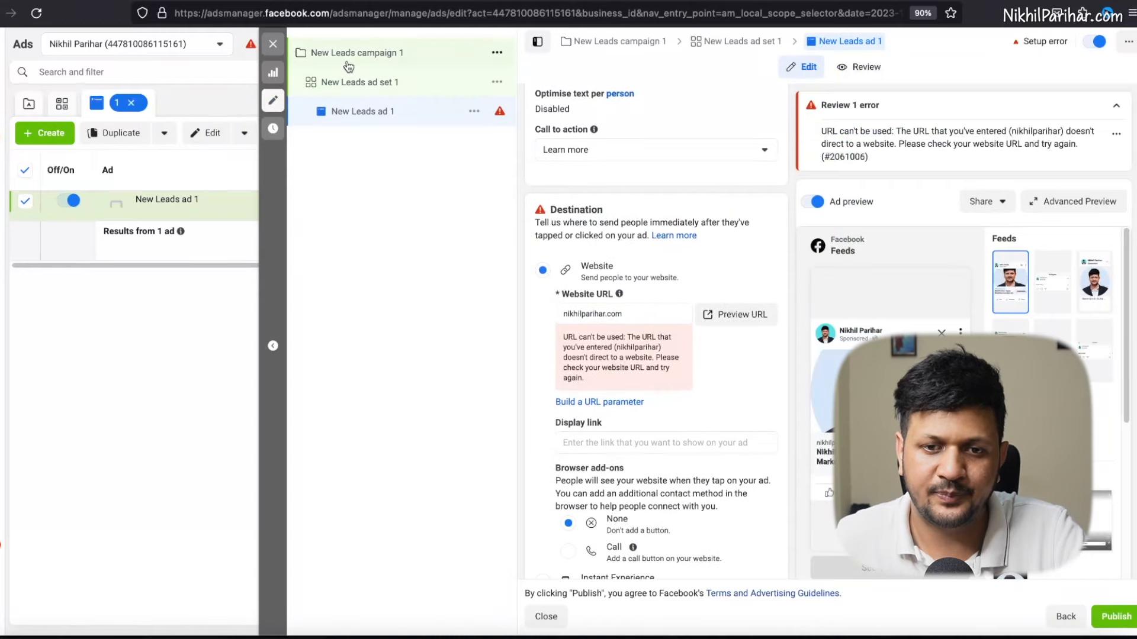
# Return to the ad set list and duplicate New Leads ad set 1 once within its original campaign.
pyautogui.click(348, 83)
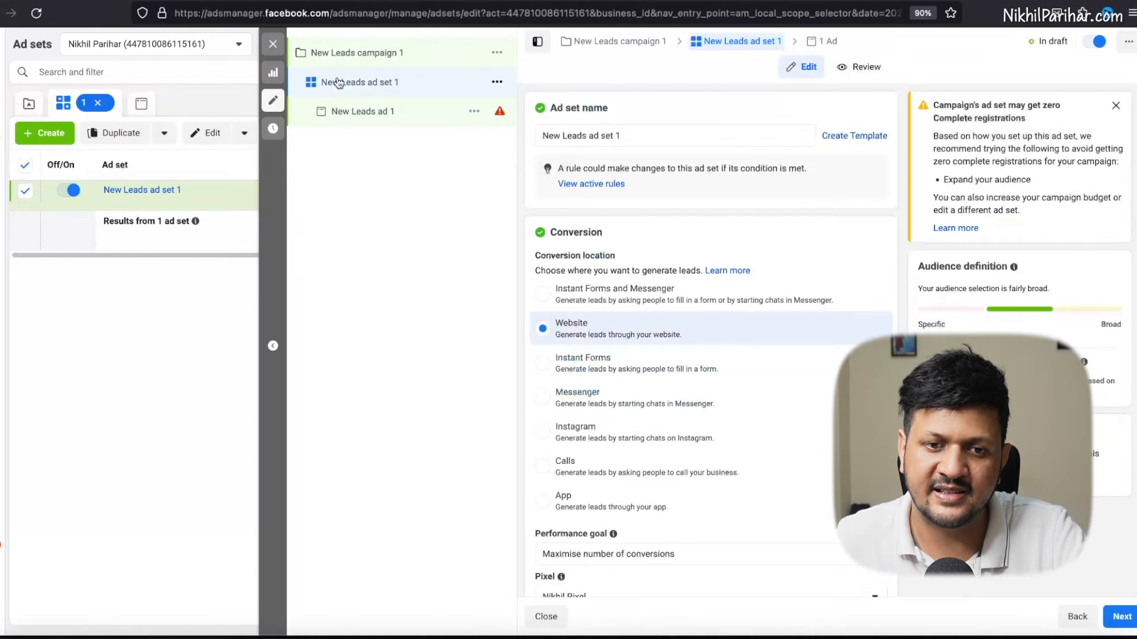
pyautogui.click(273, 45)
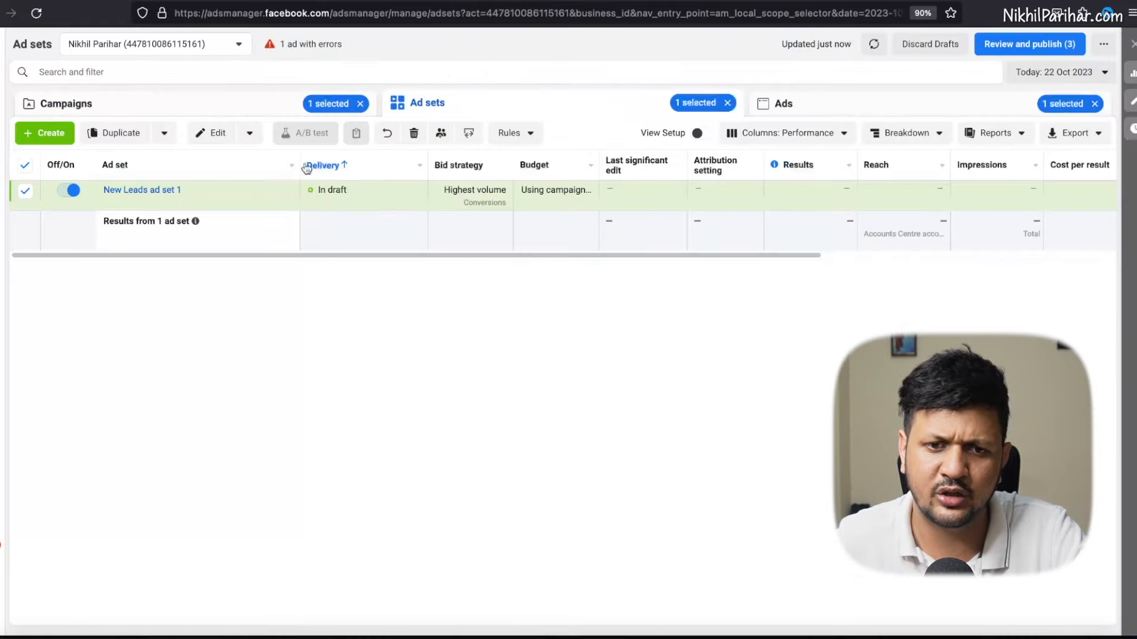
pyautogui.moveTo(214, 185)
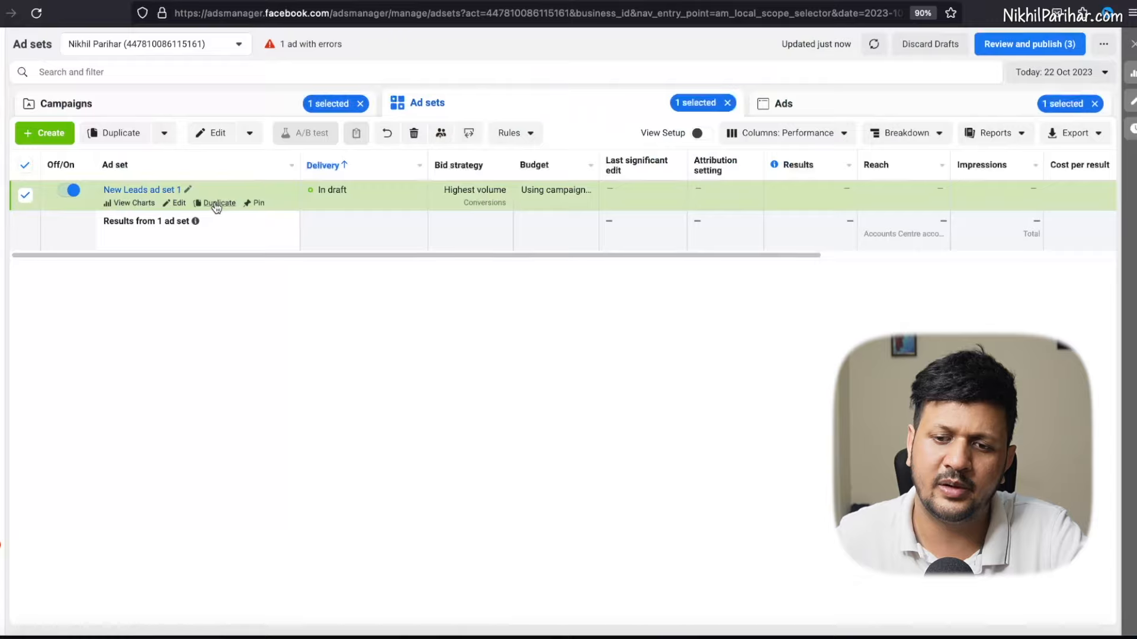
pyautogui.click(217, 204)
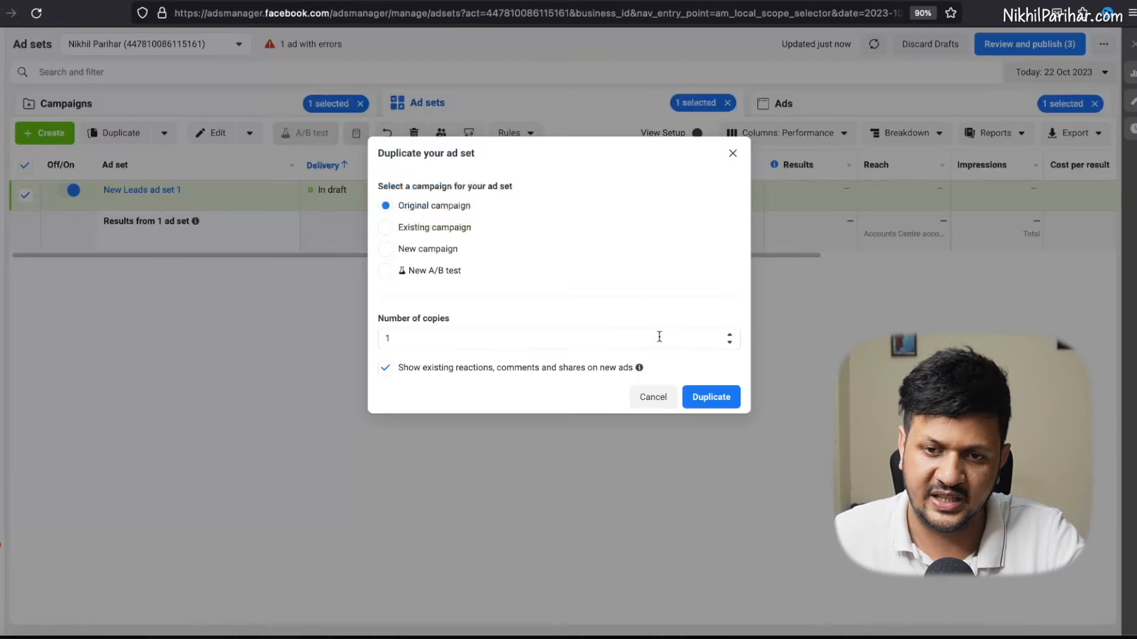
pyautogui.click(701, 394)
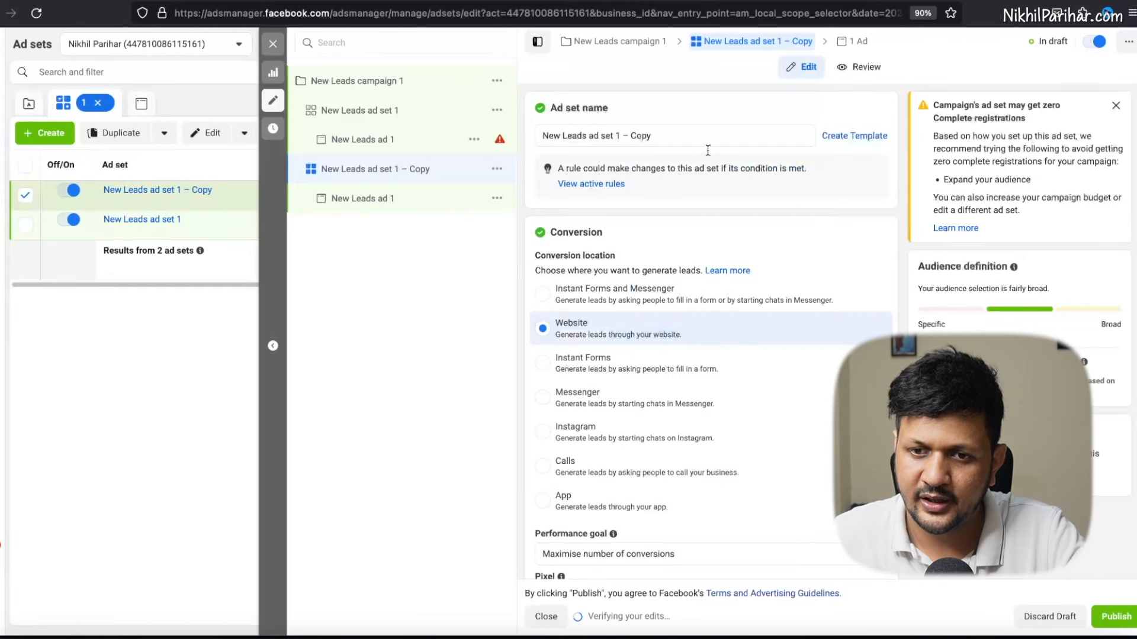
# Rename the duplicated ad set as New Leads ad set 2.
pyautogui.click(703, 137)
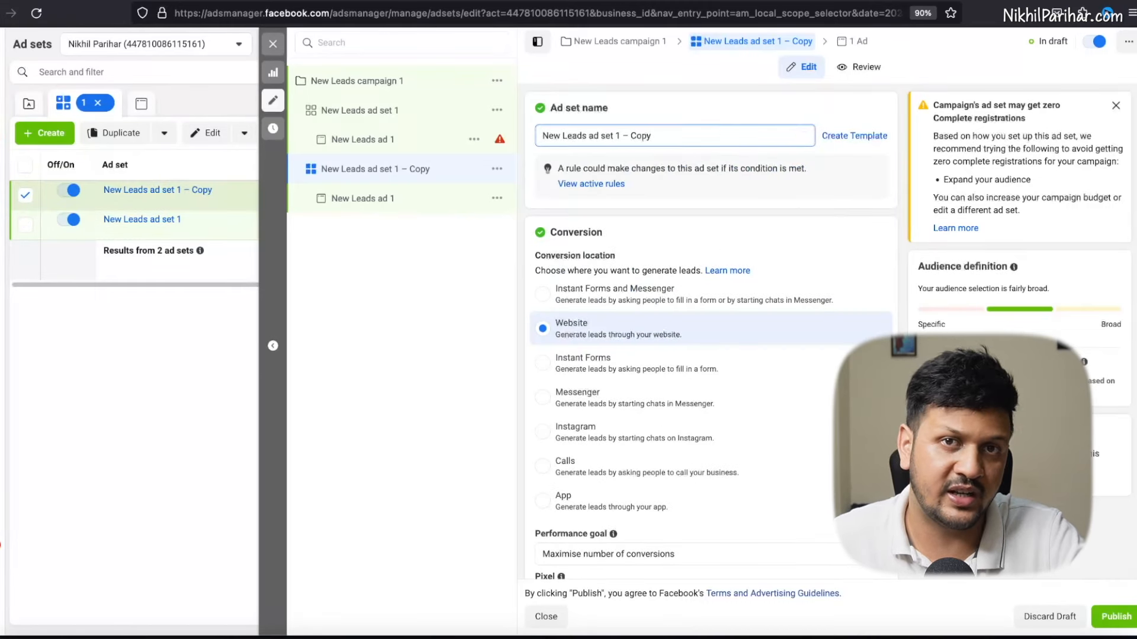
pyautogui.press('BackSpace')
pyautogui.press('BackSpace')
pyautogui.press('BackSpace')
pyautogui.press('BackSpace')
pyautogui.press('BackSpace')
pyautogui.press('BackSpace')
pyautogui.press('BackSpace')
pyautogui.press('BackSpace')
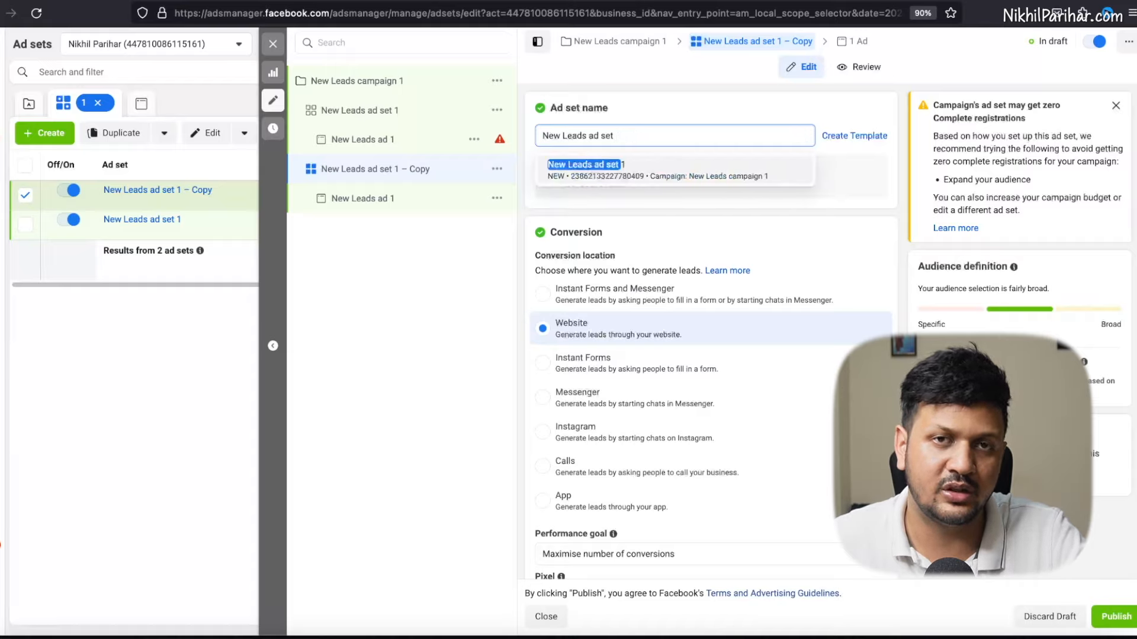
pyautogui.write('2')
pyautogui.click(896, 186)
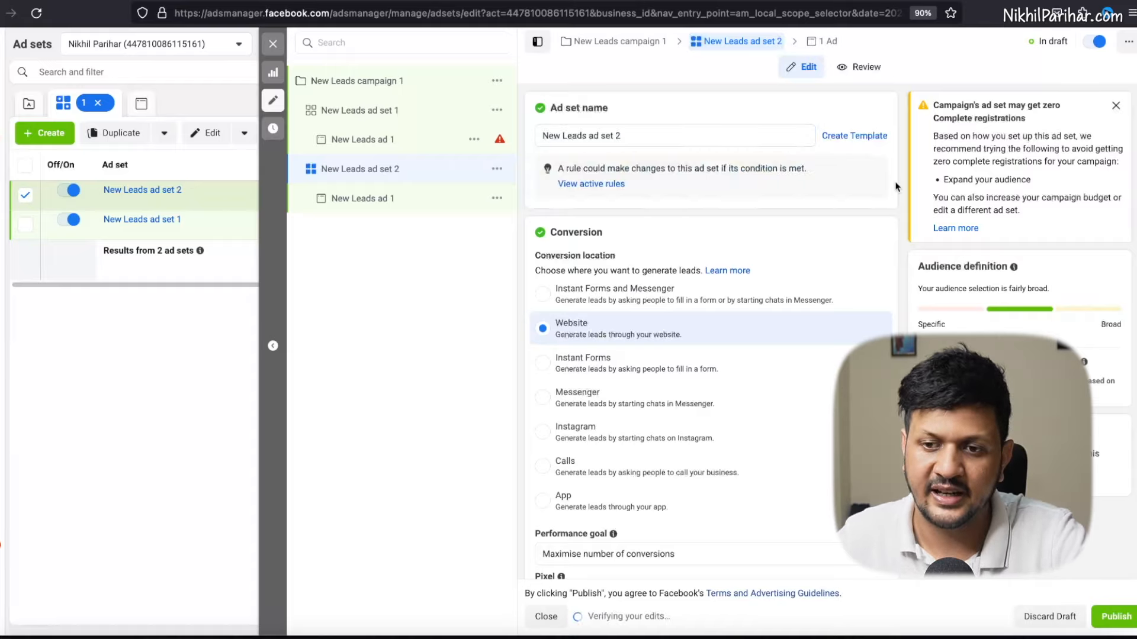
# Start a new Custom Audience for New Leads ad set 2 with the Instagram account as its source.
pyautogui.scroll(-8, 879, 297)
pyautogui.scroll(-10, 878, 298)
pyautogui.scroll(-2, 879, 297)
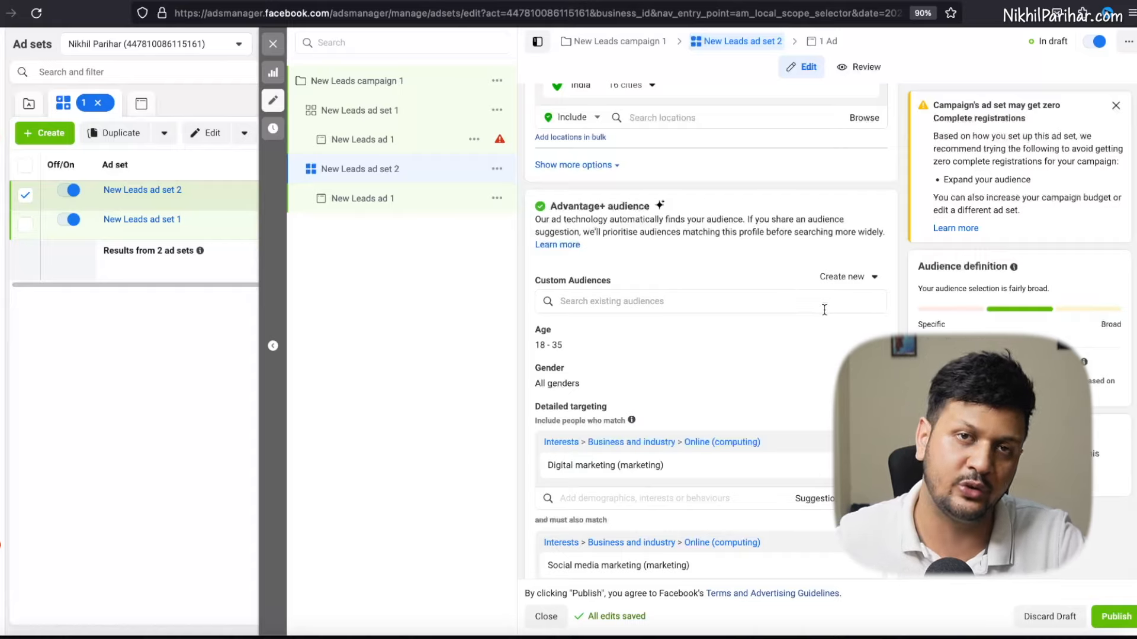
pyautogui.scroll(-1, 824, 309)
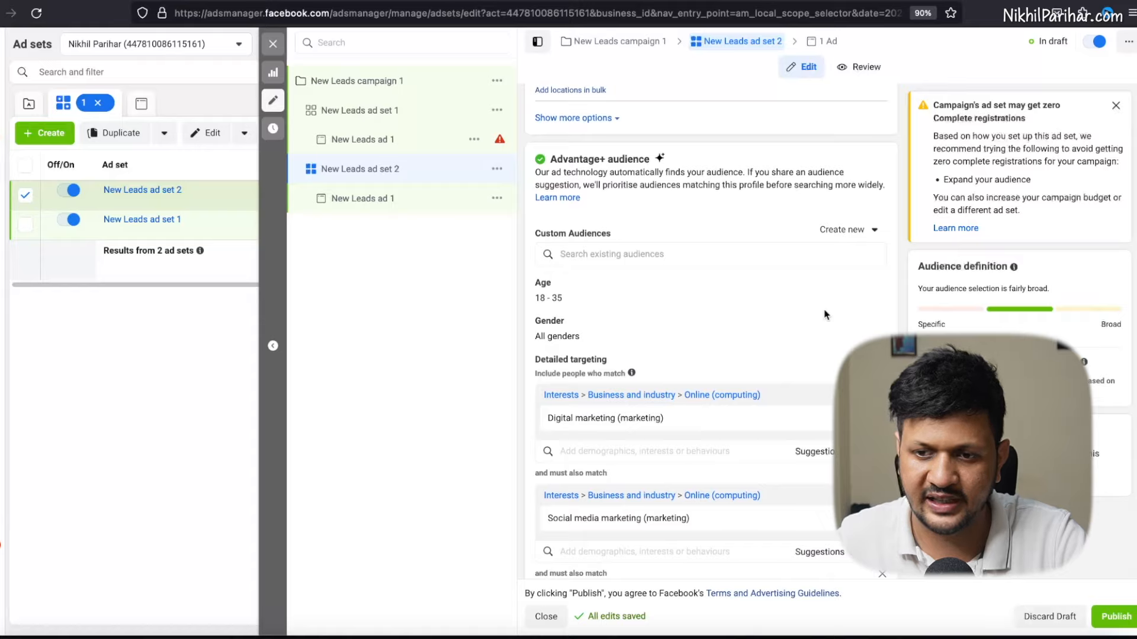
pyautogui.click(851, 236)
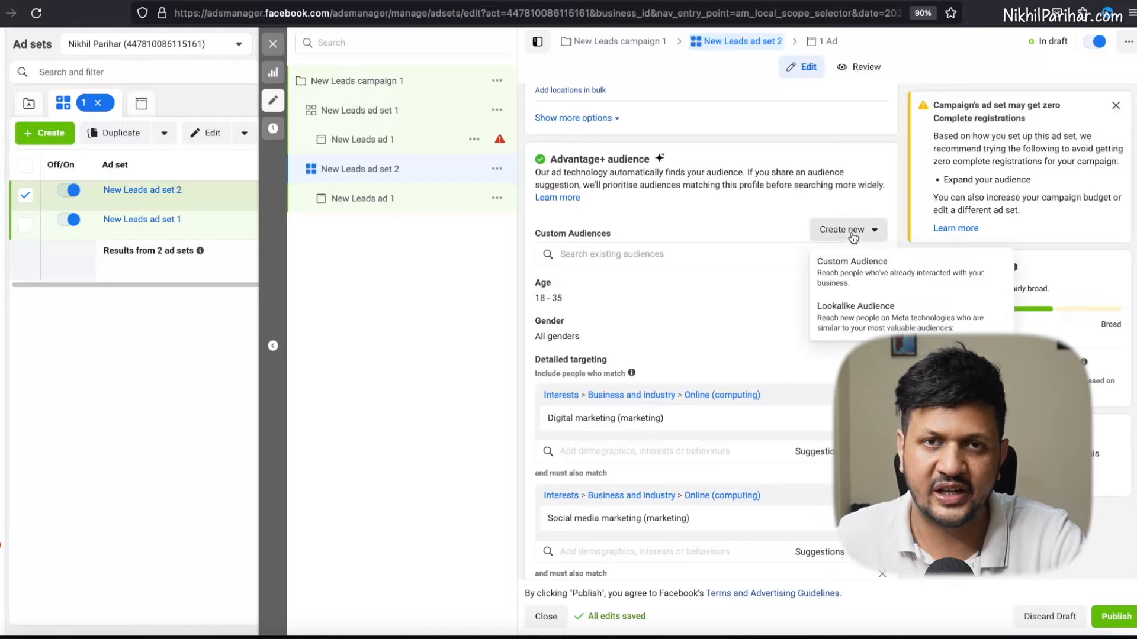
pyautogui.click(852, 274)
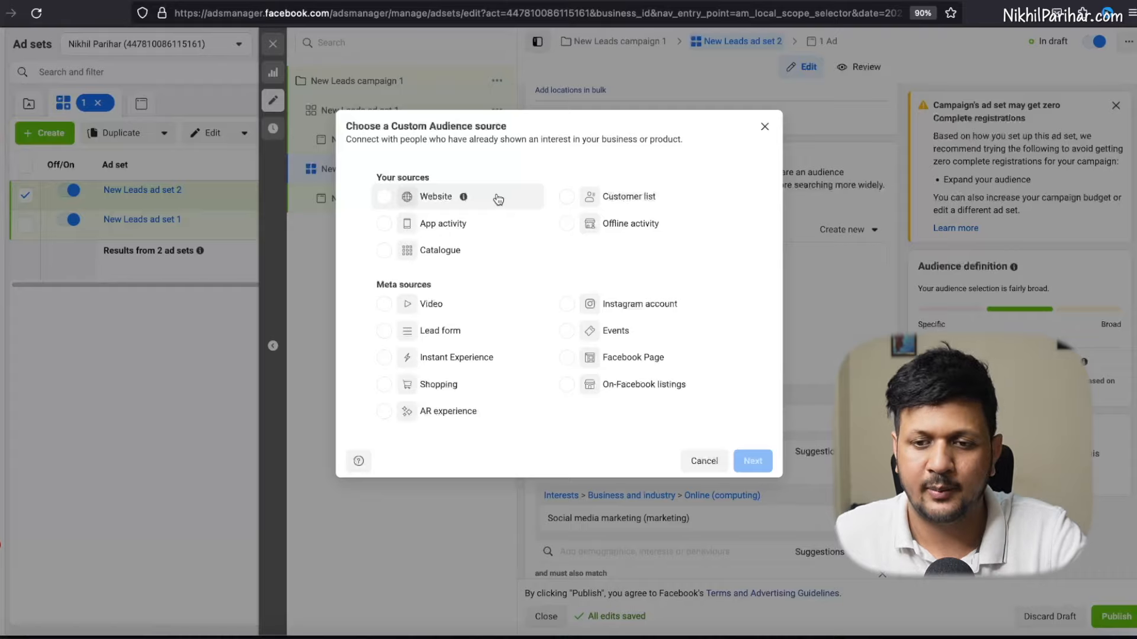
pyautogui.click(636, 306)
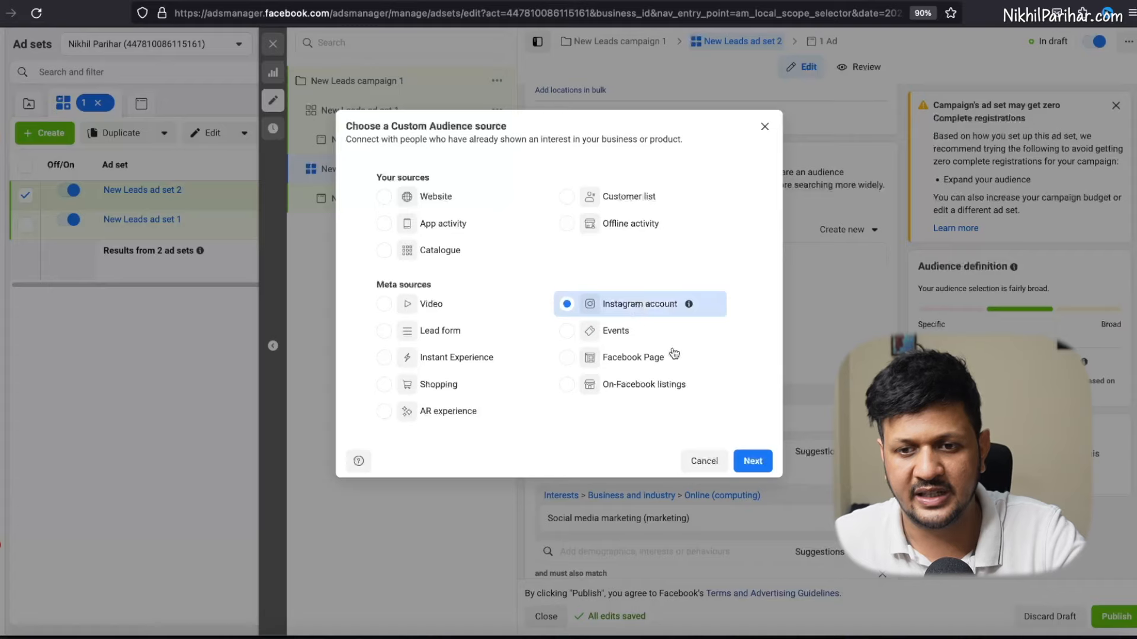
pyautogui.click(751, 461)
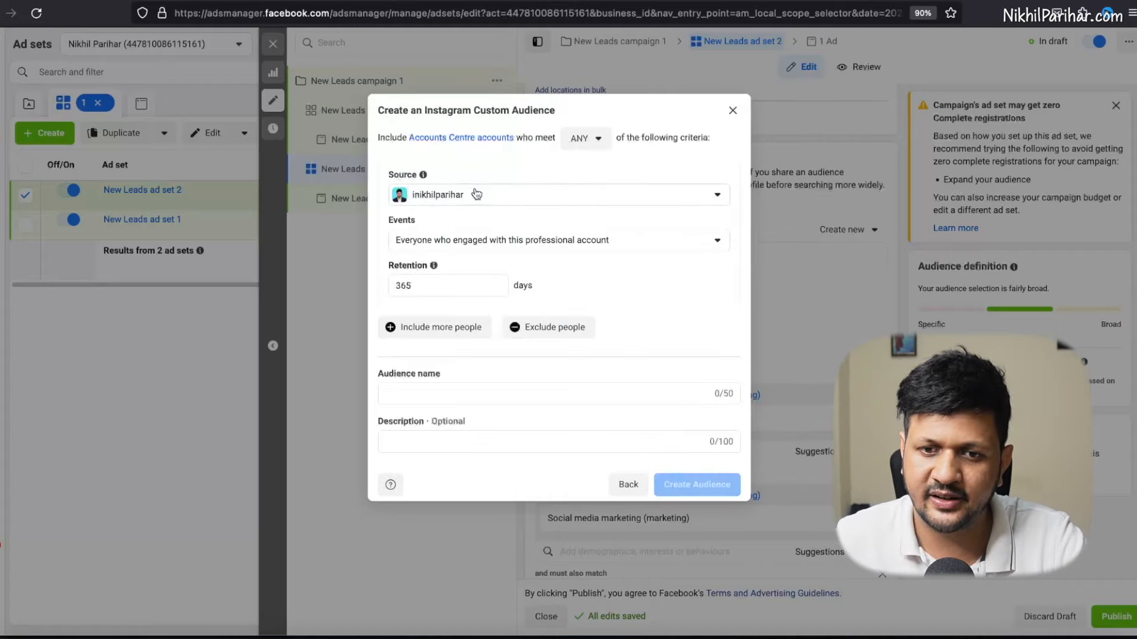
# Create the Instagram Custom Audience from everyone who engaged with this professional account, naming it Ig Audience.
pyautogui.click(522, 245)
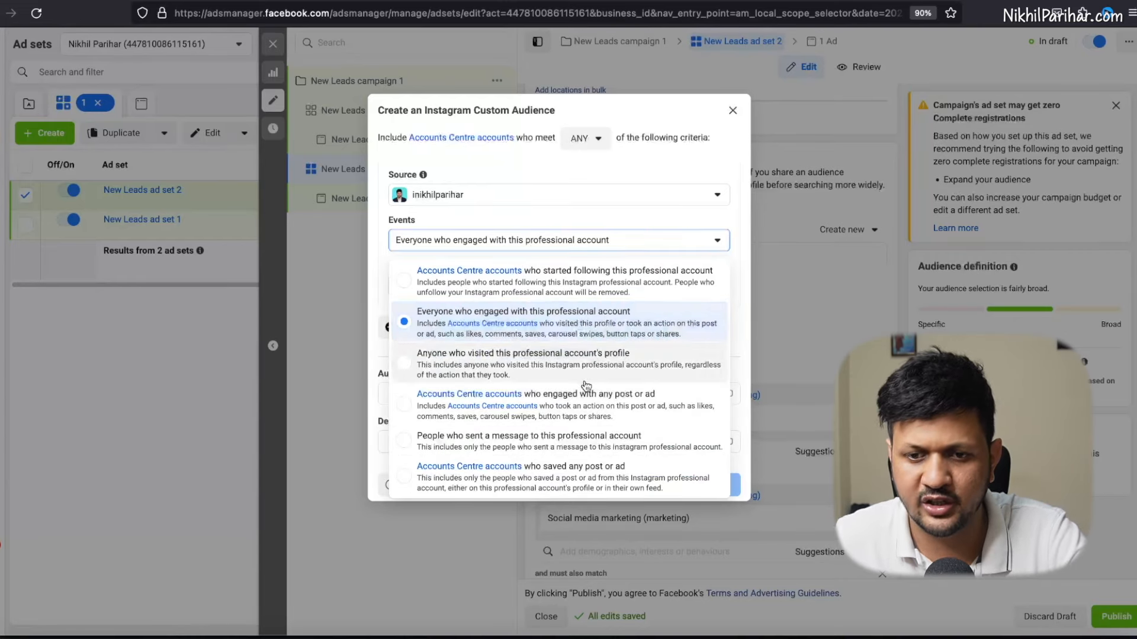
pyautogui.click(595, 325)
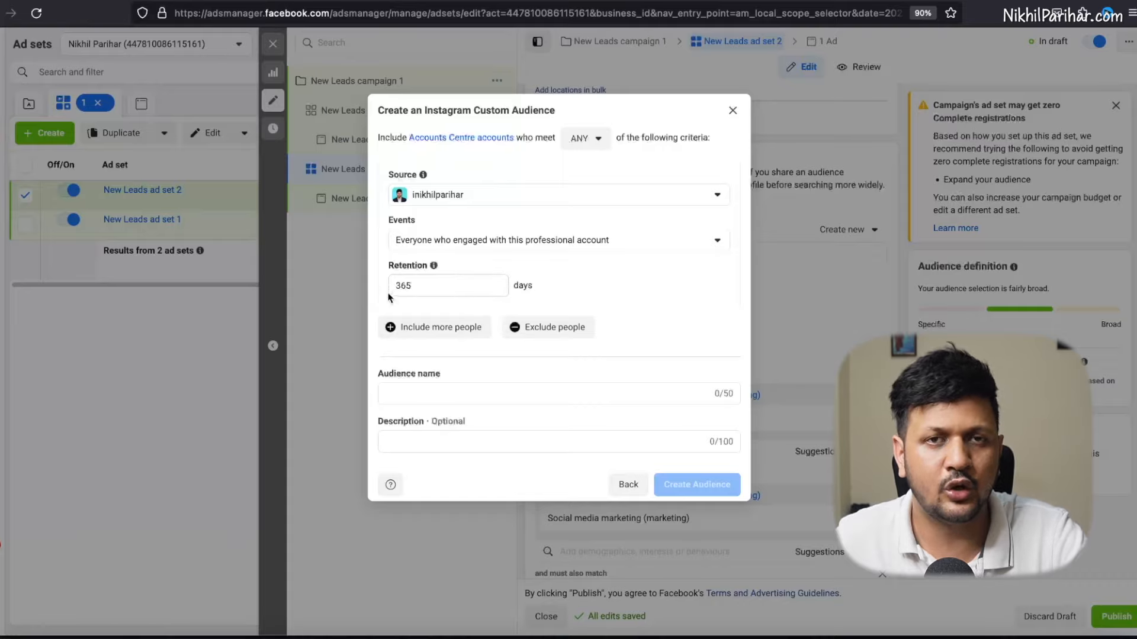
pyautogui.click(435, 393)
pyautogui.write('I')
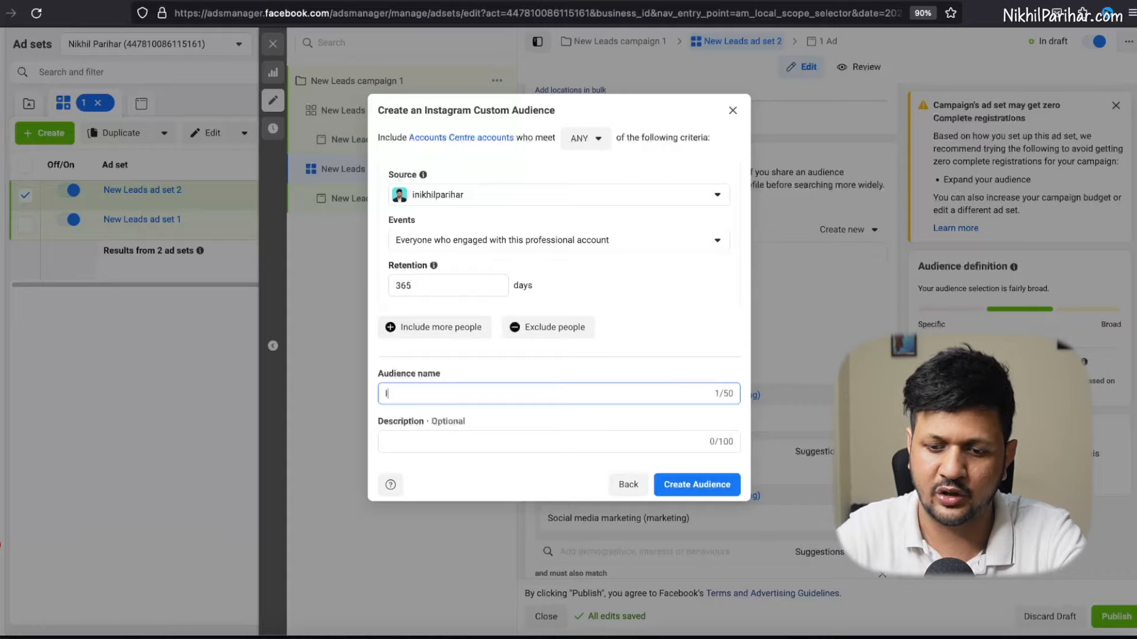
pyautogui.write('g Audience')
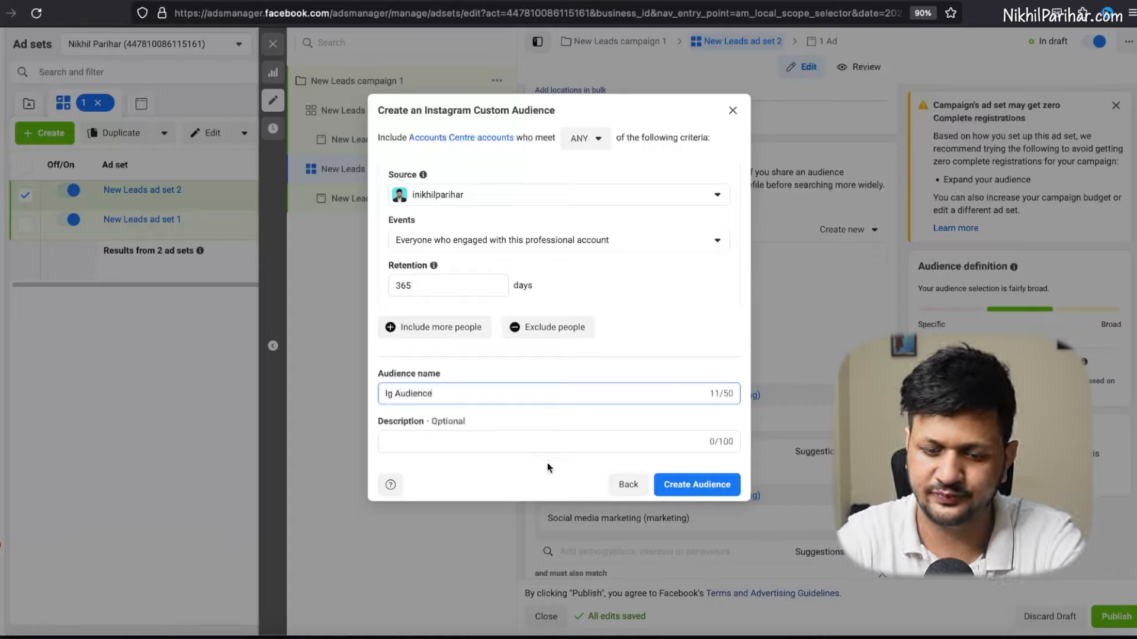
pyautogui.click(691, 487)
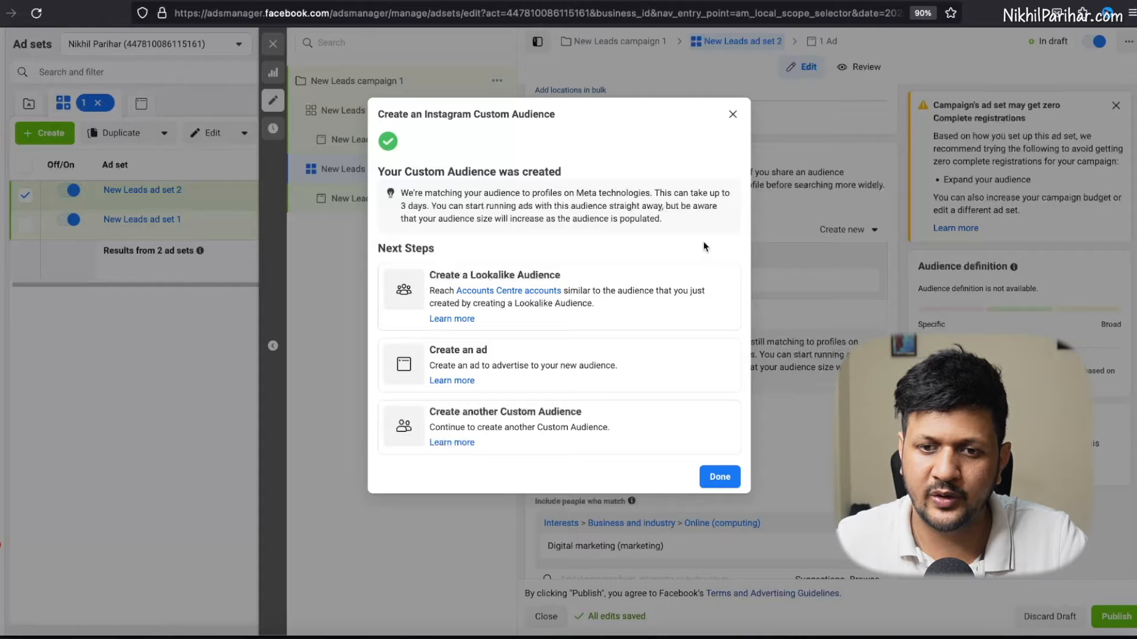
# Create a 1% Lookalike Audience from Ig Audience for India, and remove Ig Audience itself from the ad set's custom audiences.
pyautogui.click(589, 288)
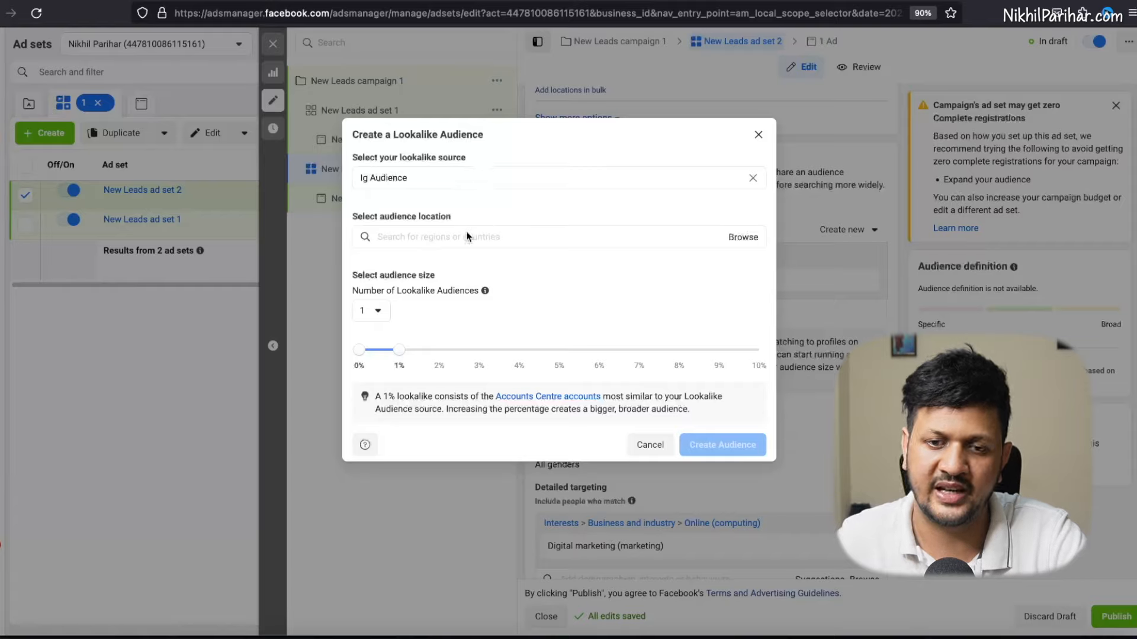
pyautogui.click(431, 237)
pyautogui.write('india')
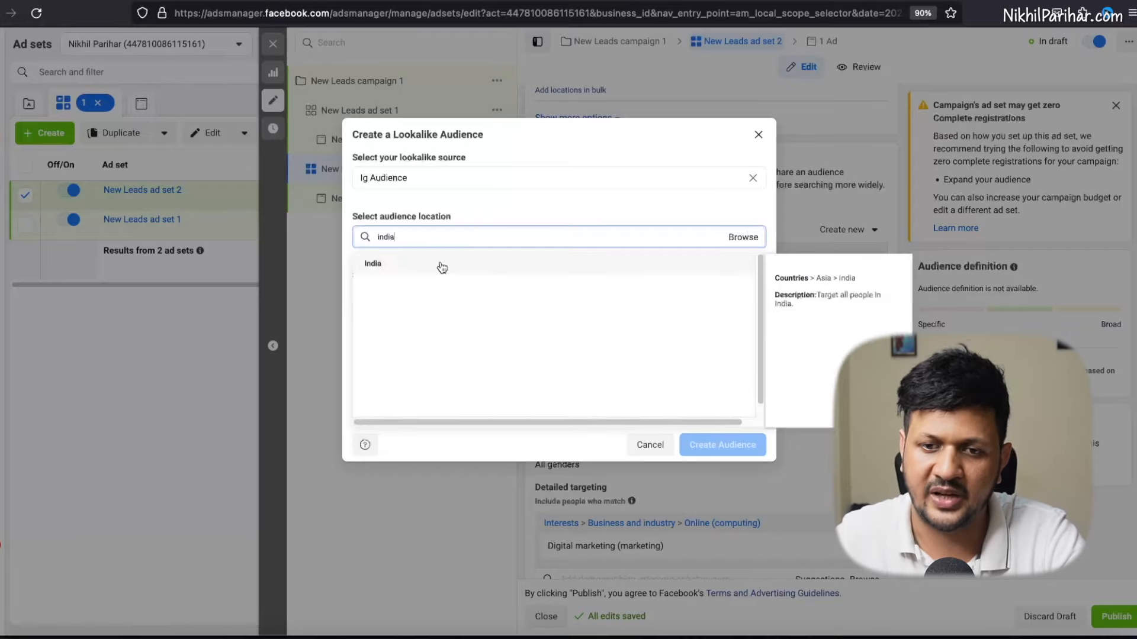
pyautogui.click(442, 267)
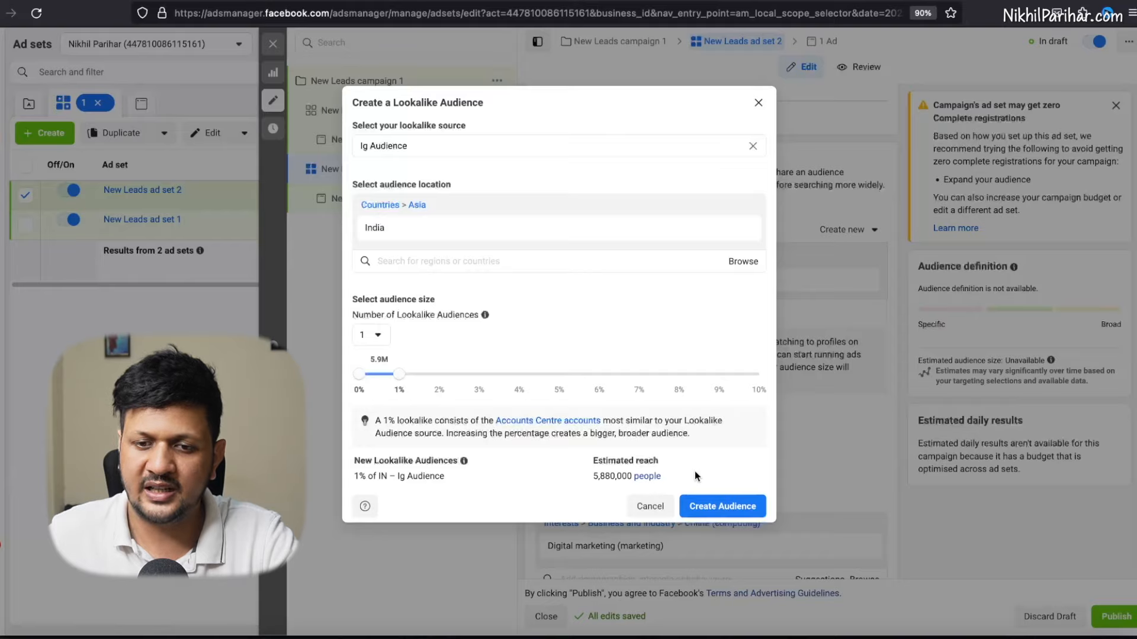
pyautogui.click(709, 508)
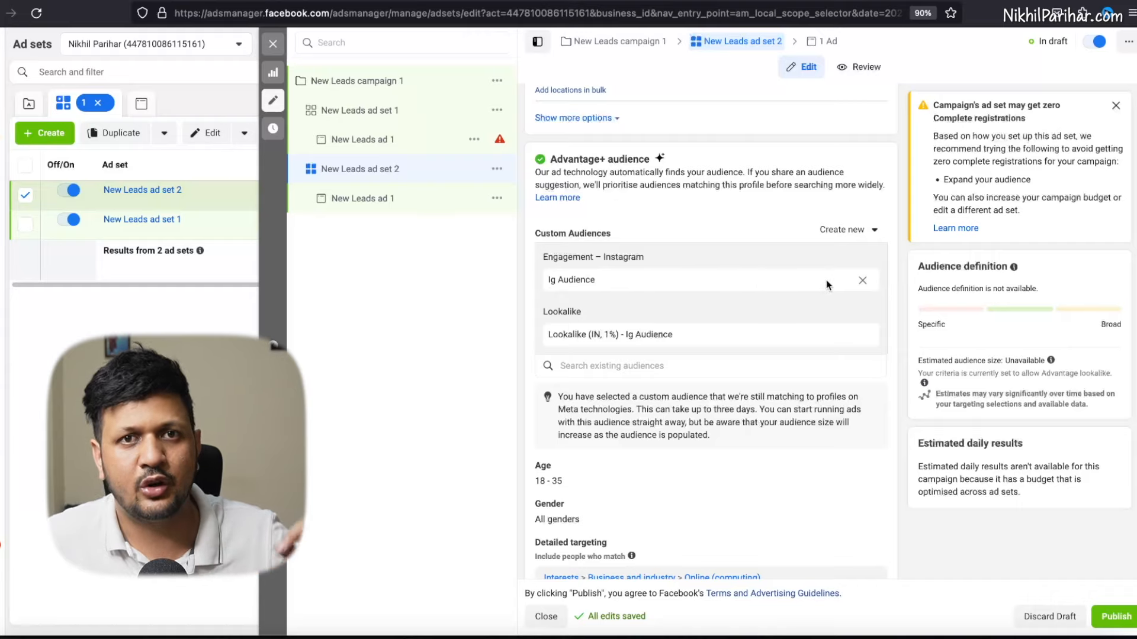
pyautogui.click(863, 282)
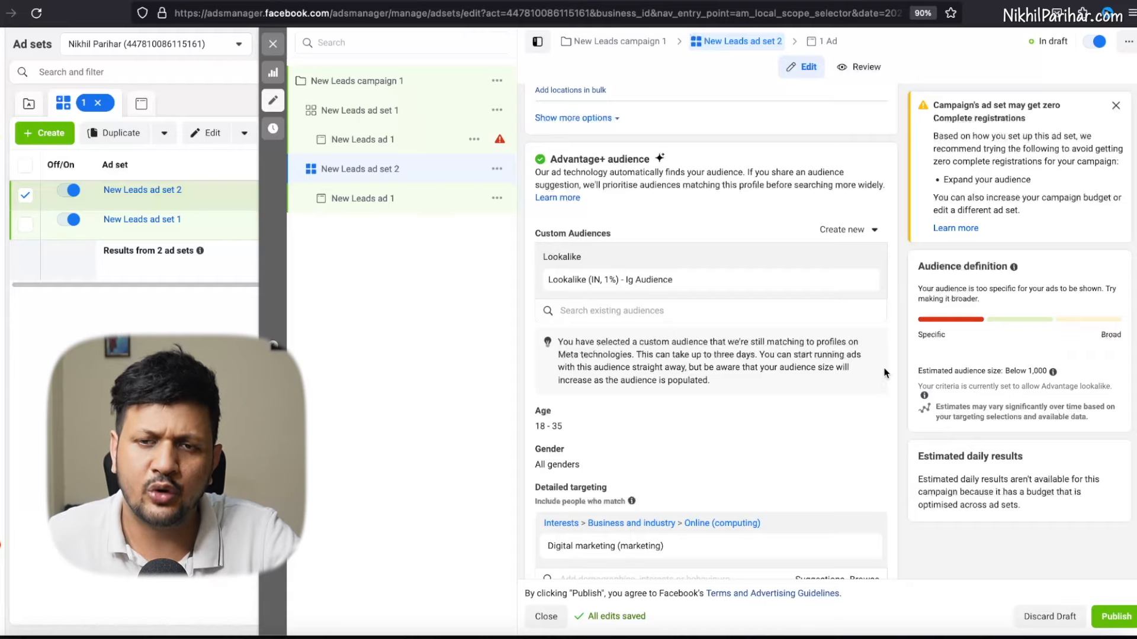
# Set the maximum age for New Leads ad set 2 to 65+.
pyautogui.scroll(-3, 885, 373)
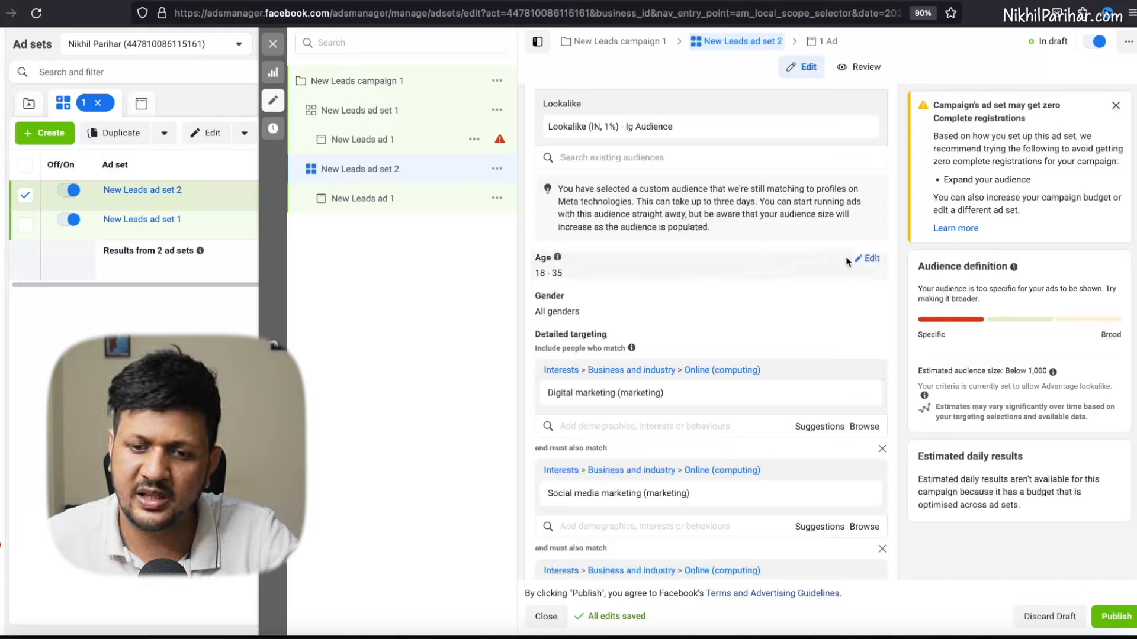
pyautogui.click(871, 260)
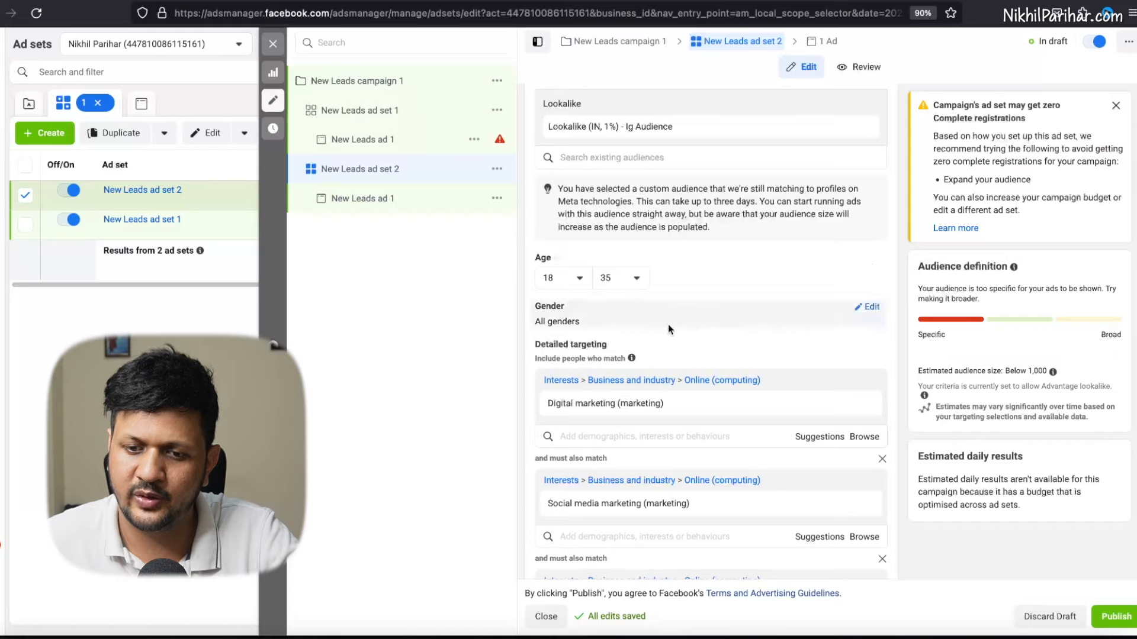
pyautogui.click(620, 286)
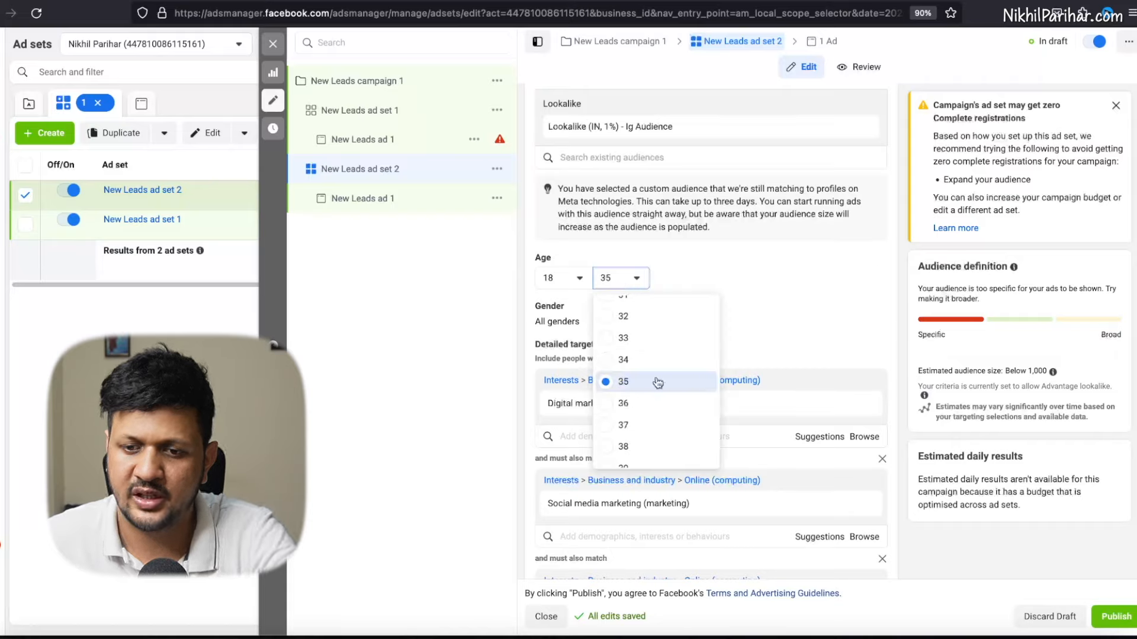
pyautogui.scroll(-5, 656, 382)
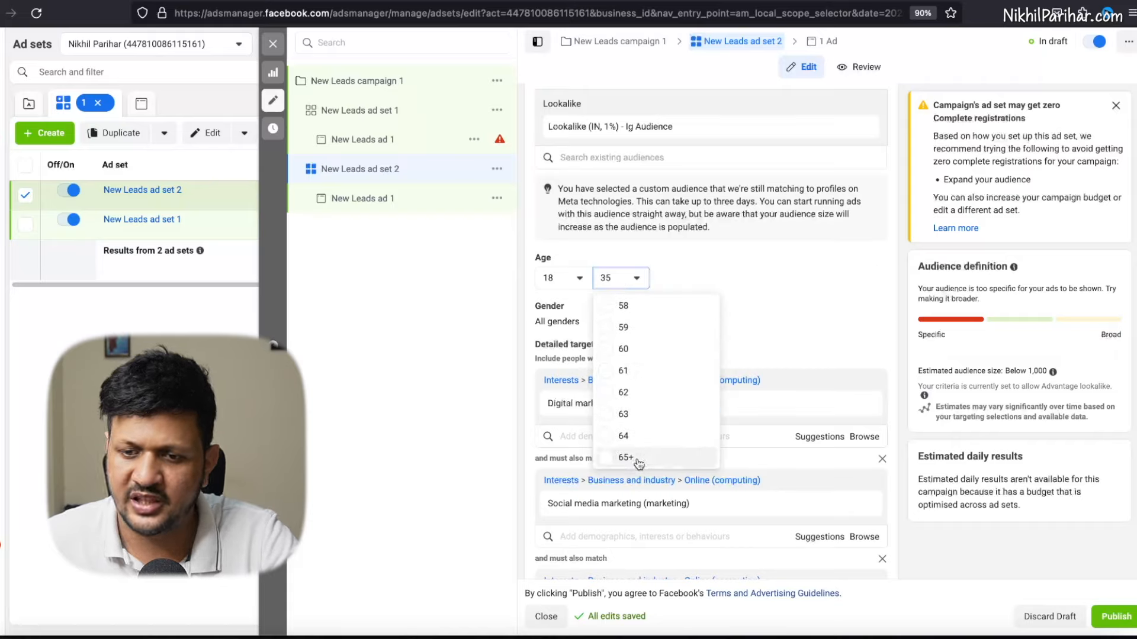
pyautogui.click(638, 460)
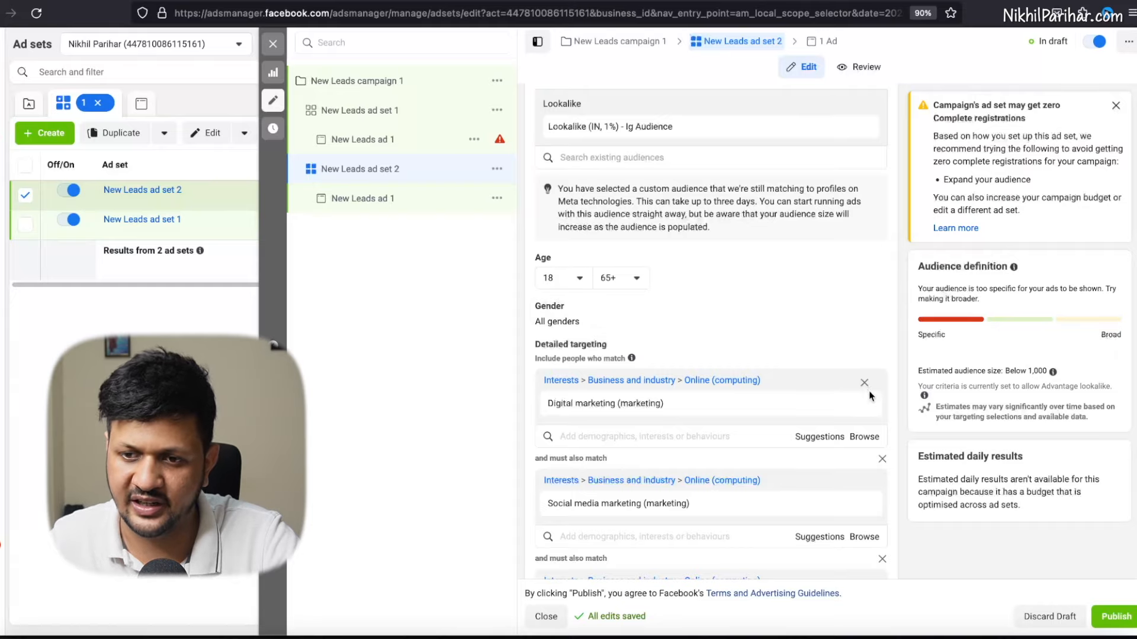
# Remove the Digital marketing, Social media marketing and Online advertising interests from the ad set's detailed targeting.
pyautogui.click(865, 407)
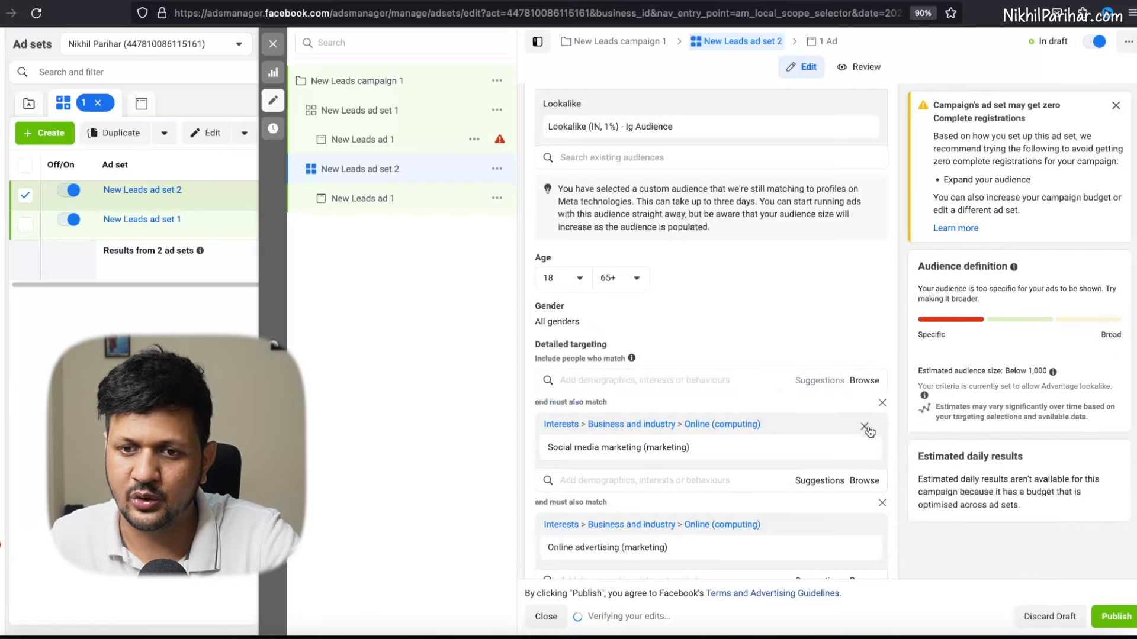
pyautogui.moveTo(867, 452)
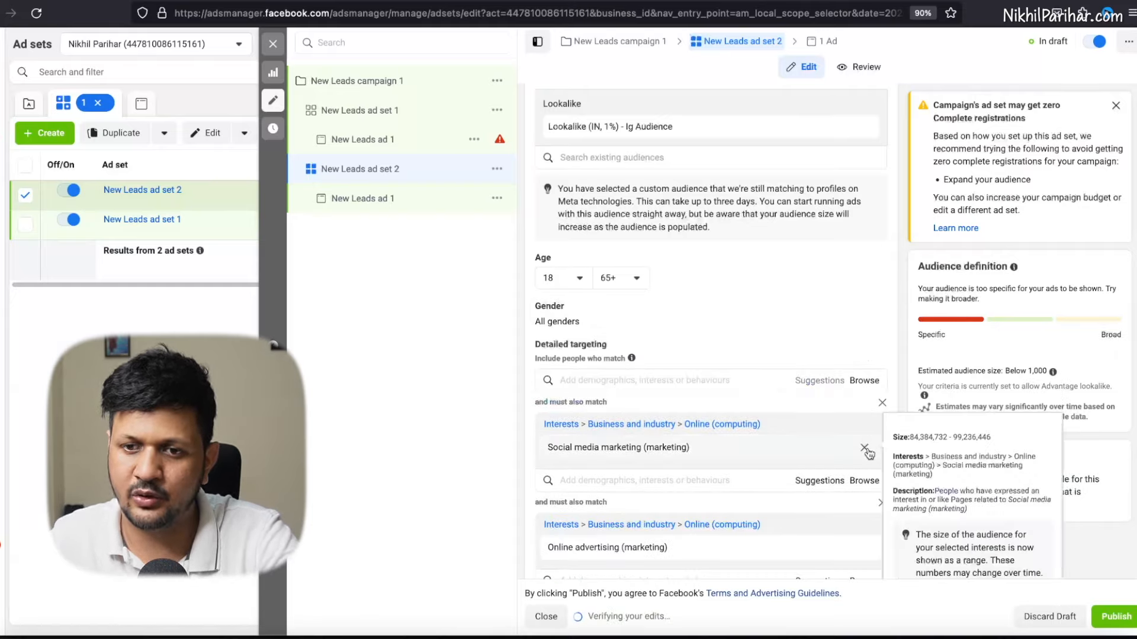
pyautogui.click(866, 493)
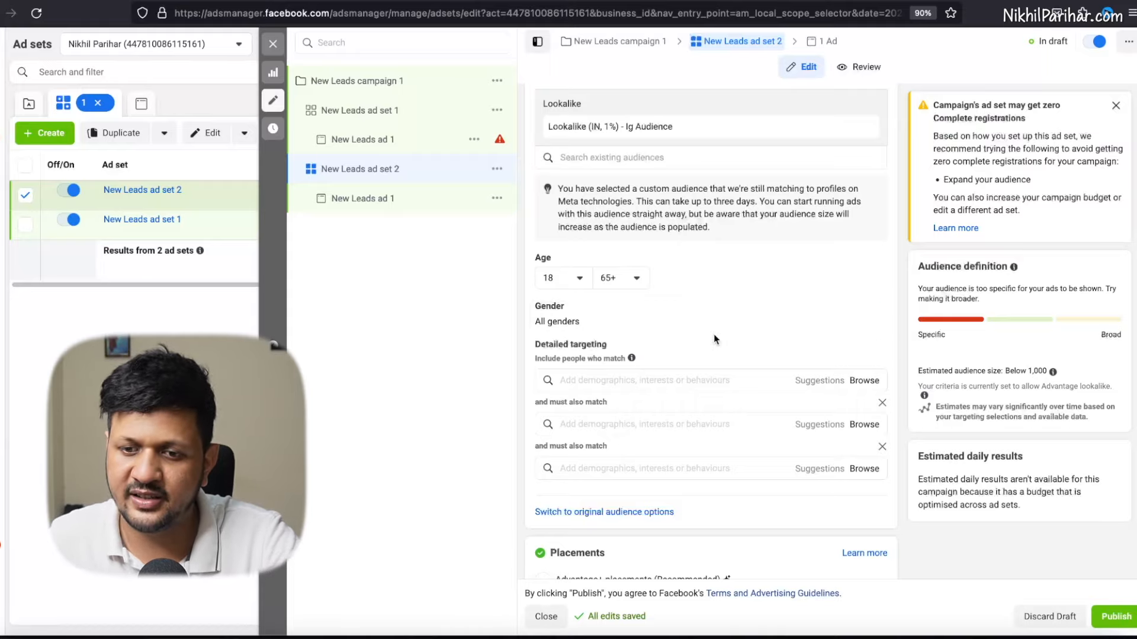
# Review the placement settings of New Leads ad set 2 and close the ad set editor.
pyautogui.scroll(-3, 713, 338)
pyautogui.scroll(-2, 714, 338)
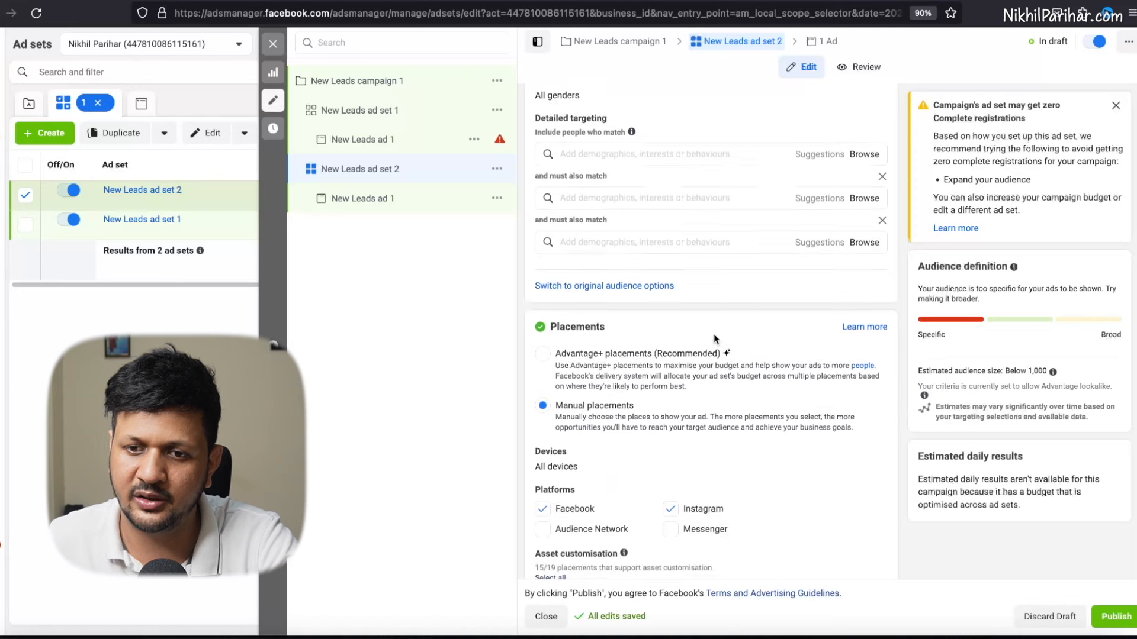
pyautogui.scroll(-2, 712, 334)
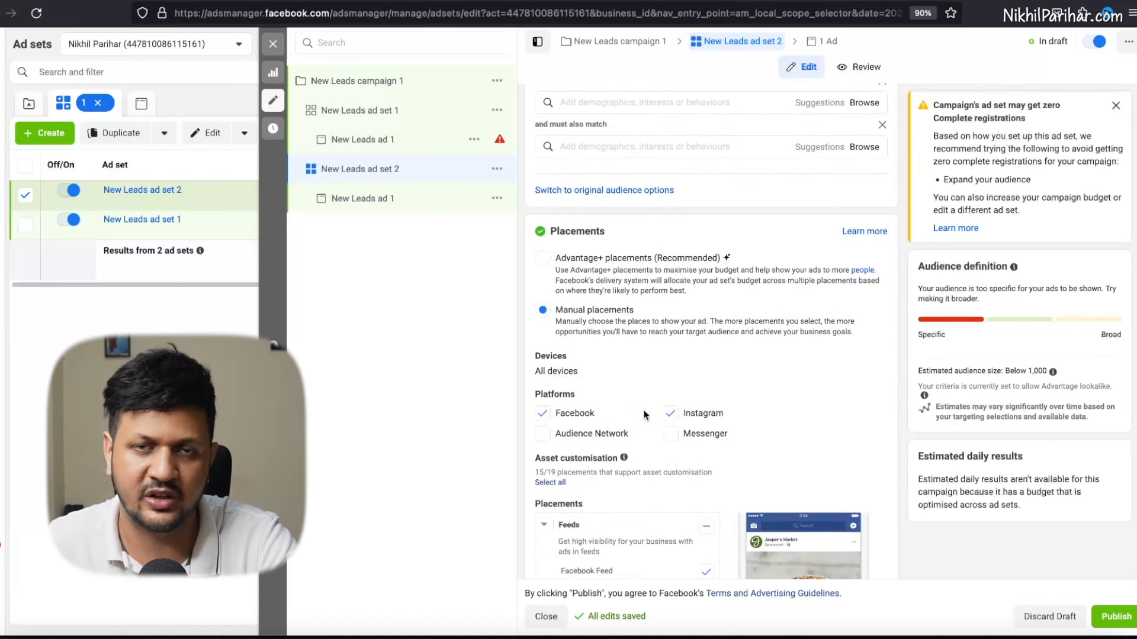
pyautogui.scroll(-2, 801, 412)
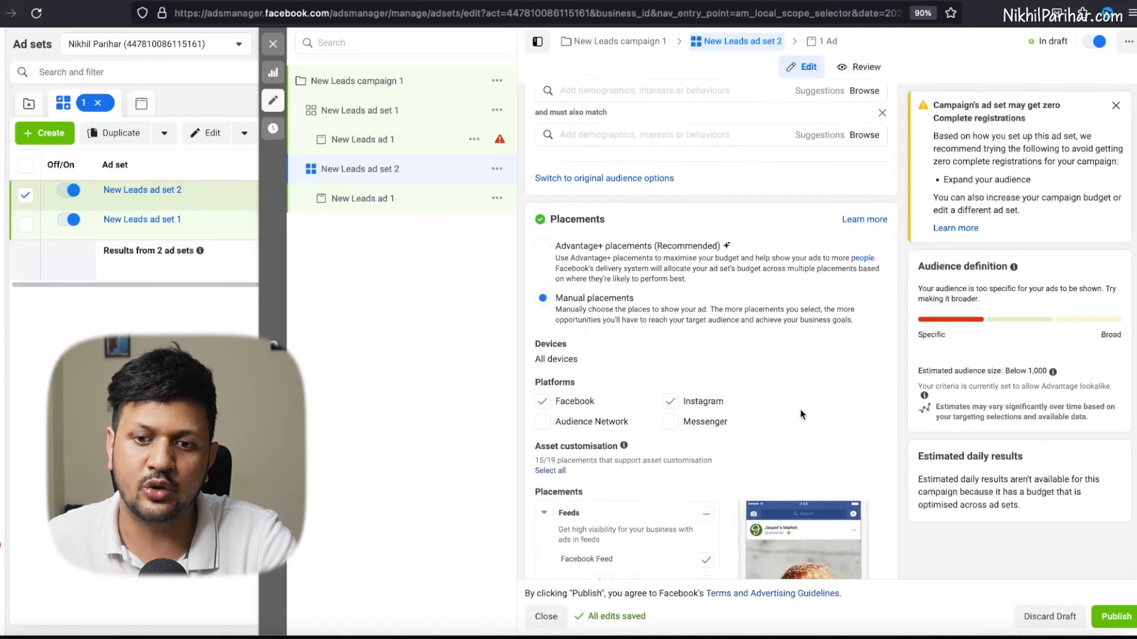
pyautogui.scroll(-1, 801, 410)
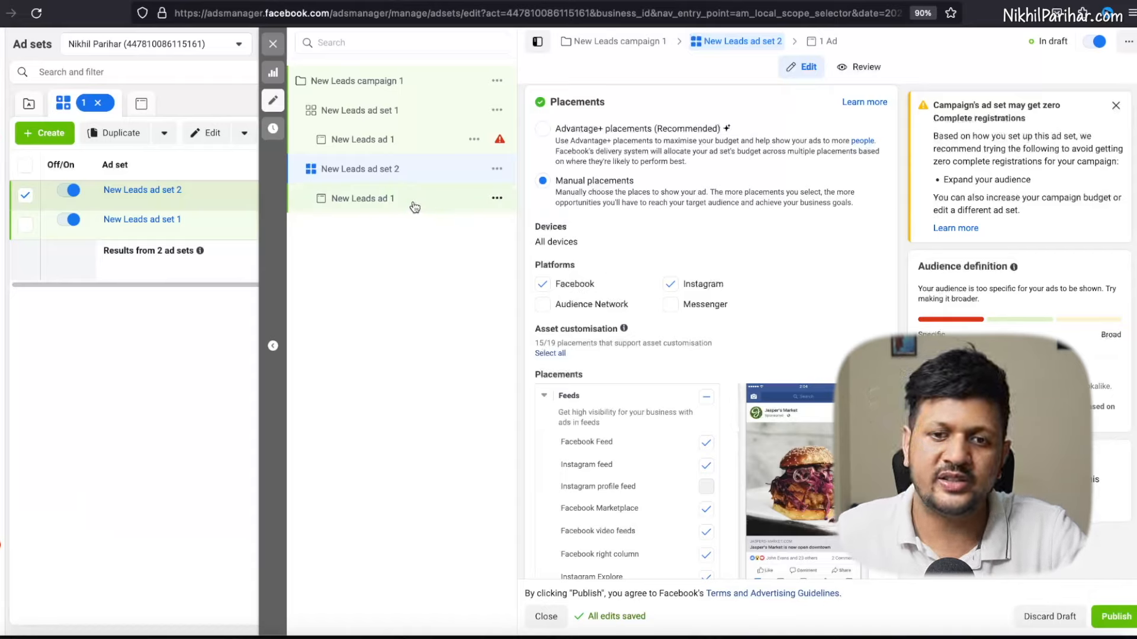
pyautogui.click(274, 47)
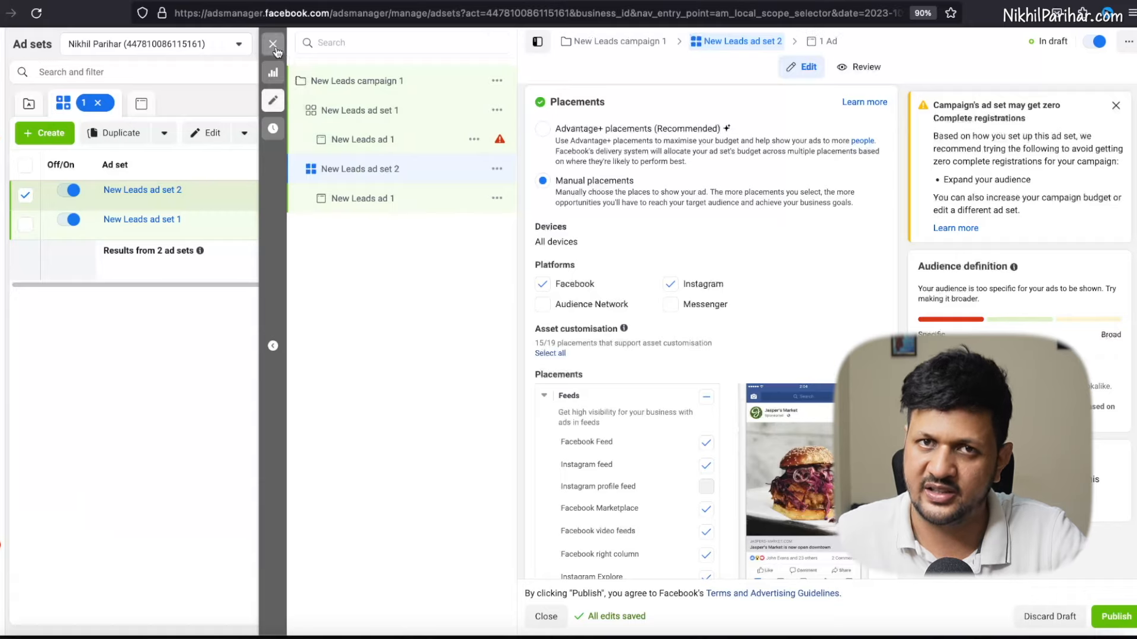